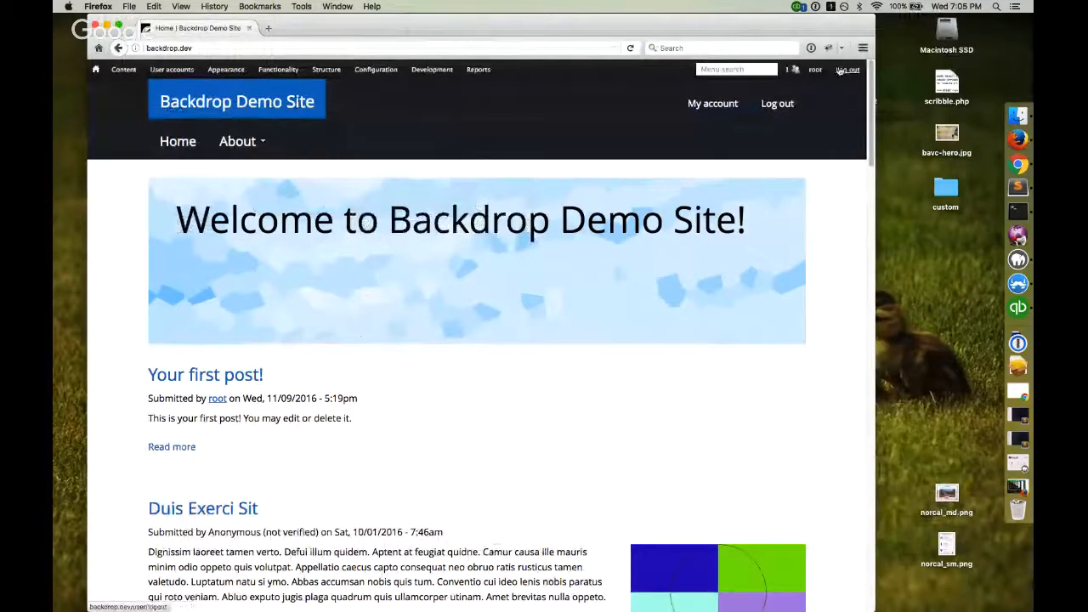
- Make the browser window full screen and look at the submenus of the site's administration bar
{"action": "left_click", "coordinate": [119, 28]}
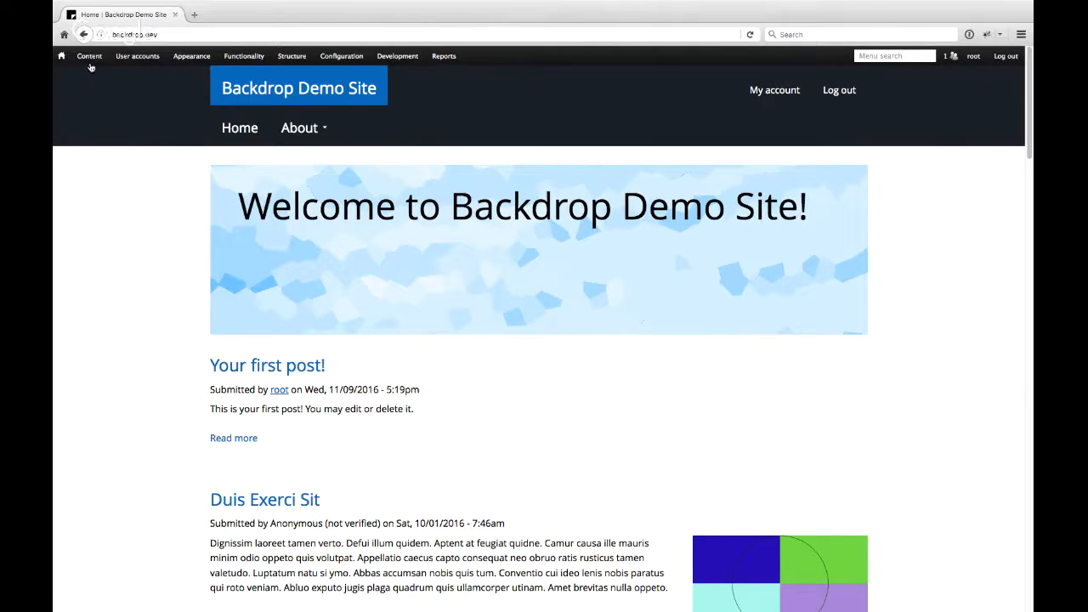
{"action": "mouse_move", "coordinate": [133, 59]}
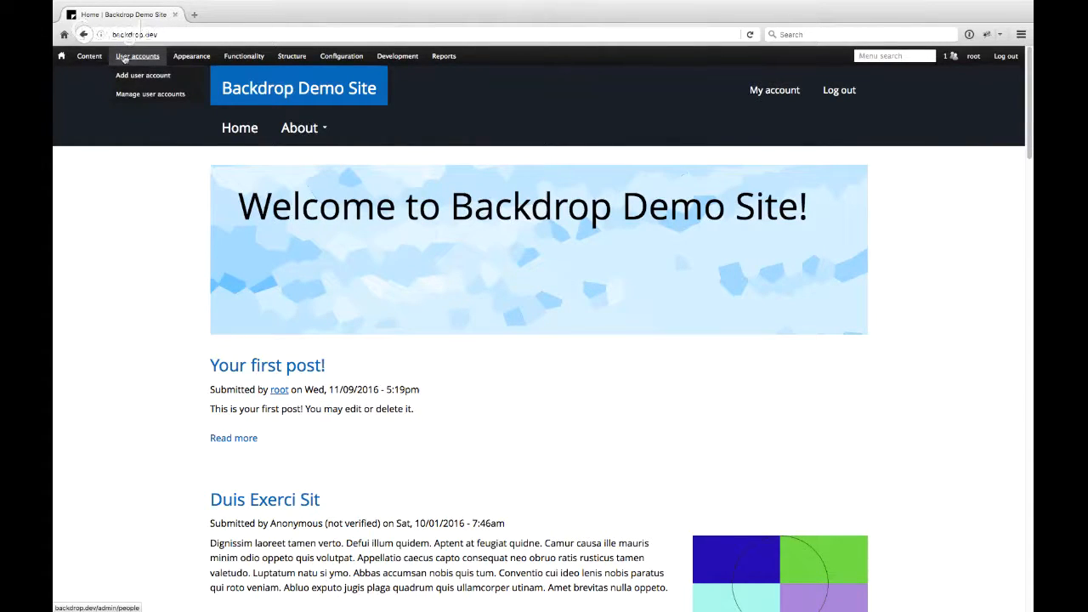
{"action": "mouse_move", "coordinate": [91, 62]}
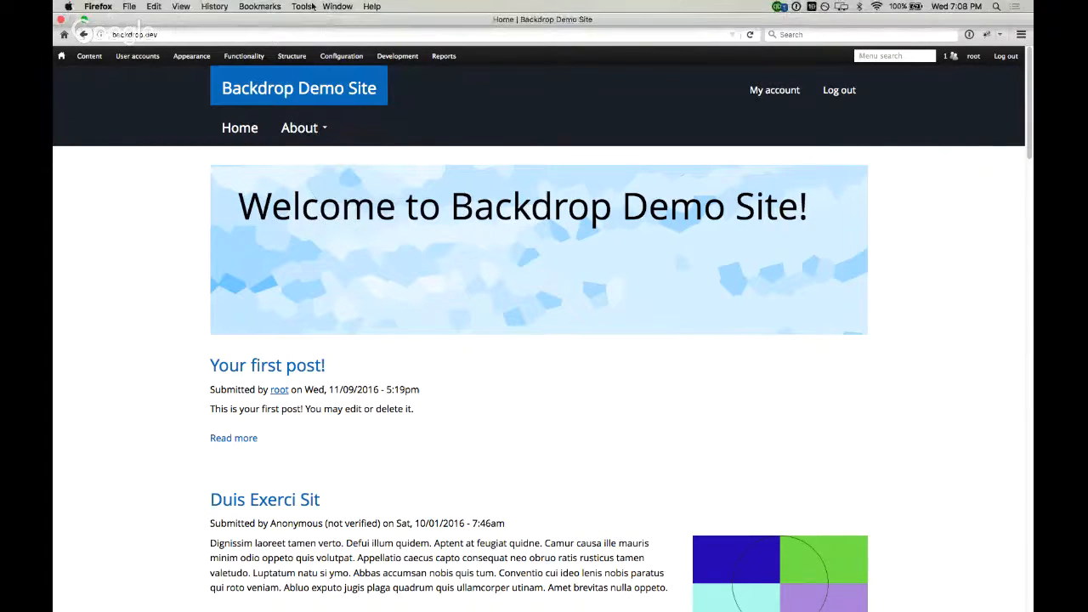
- Turn on Responsive Design Mode, narrow the viewport to about 613 px wide and view the additional admin tasks
{"action": "left_click", "coordinate": [302, 7]}
{"action": "mouse_move", "coordinate": [340, 61]}
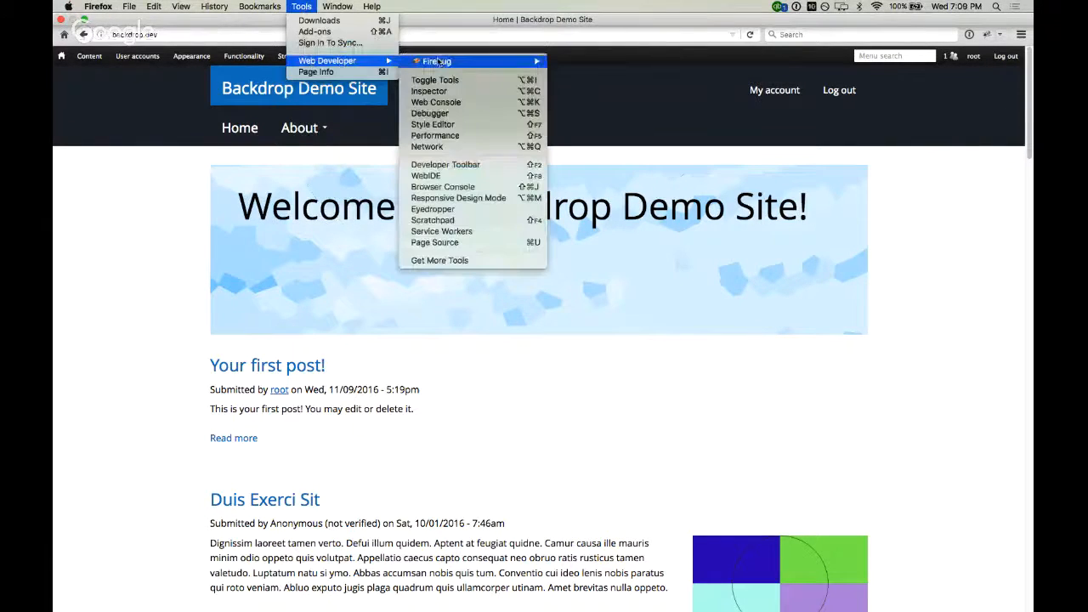
{"action": "left_click", "coordinate": [448, 198]}
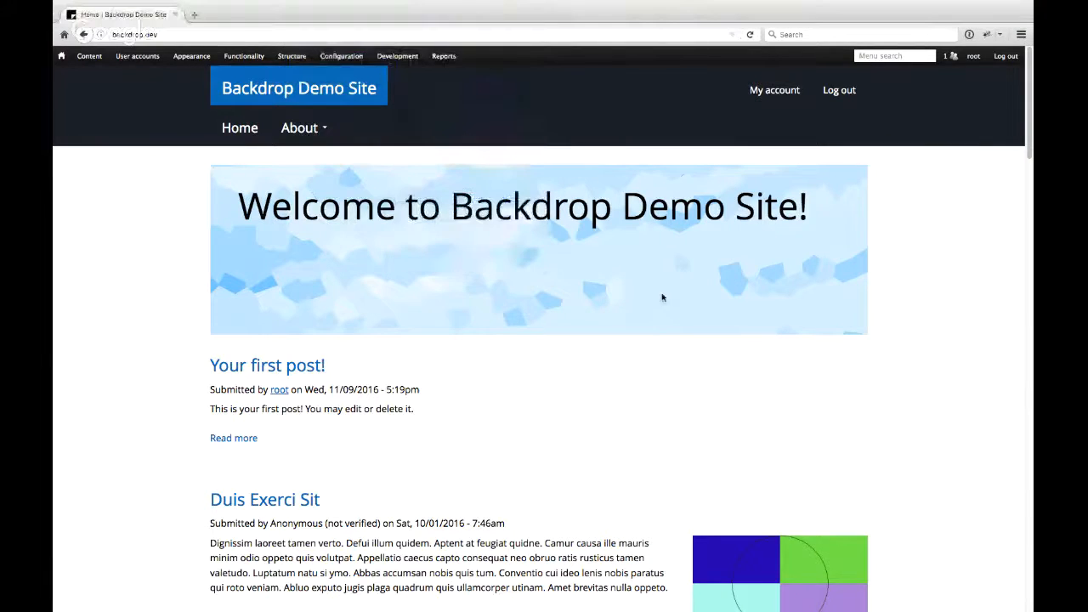
{"action": "left_click_drag", "start_coordinate": [832, 243], "coordinate": [428, 279]}
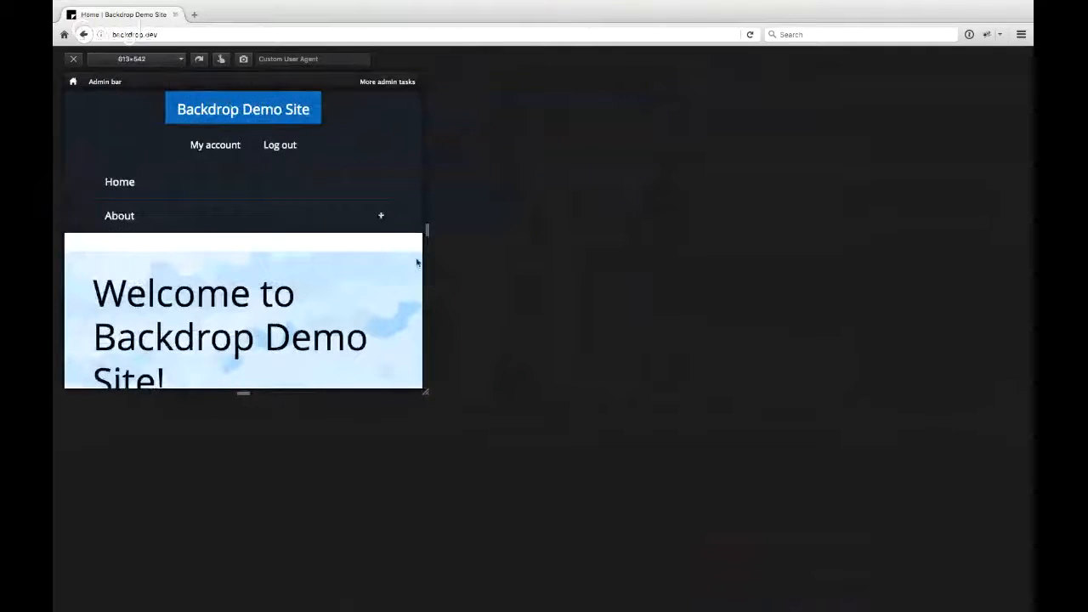
{"action": "mouse_move", "coordinate": [386, 82]}
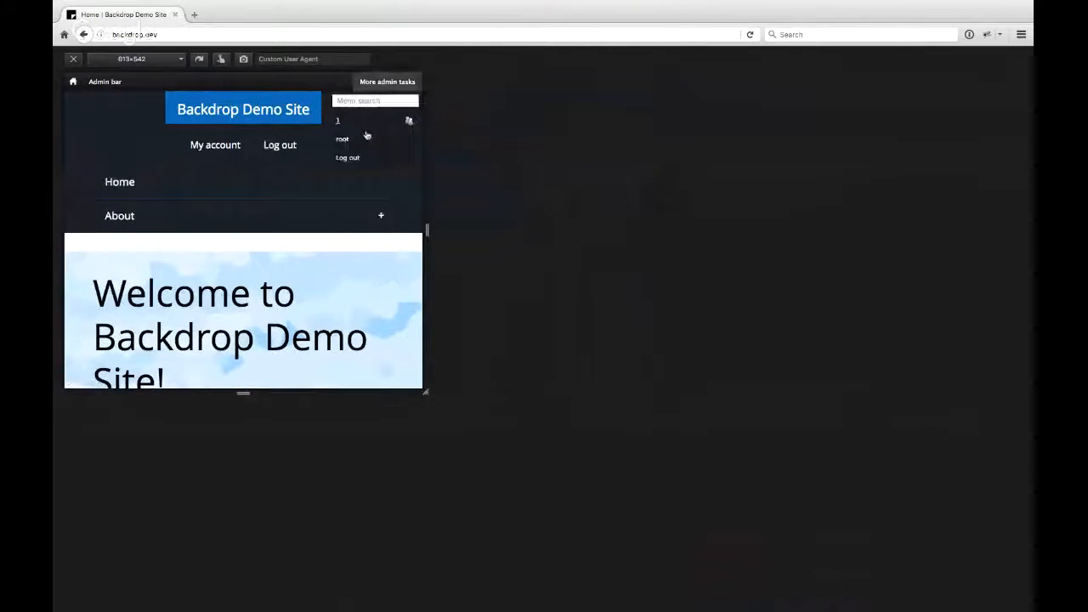
- Widen the responsive viewport to about 1241 px and search the administration menu for "modules"
{"action": "left_click_drag", "start_coordinate": [426, 228], "coordinate": [792, 226]}
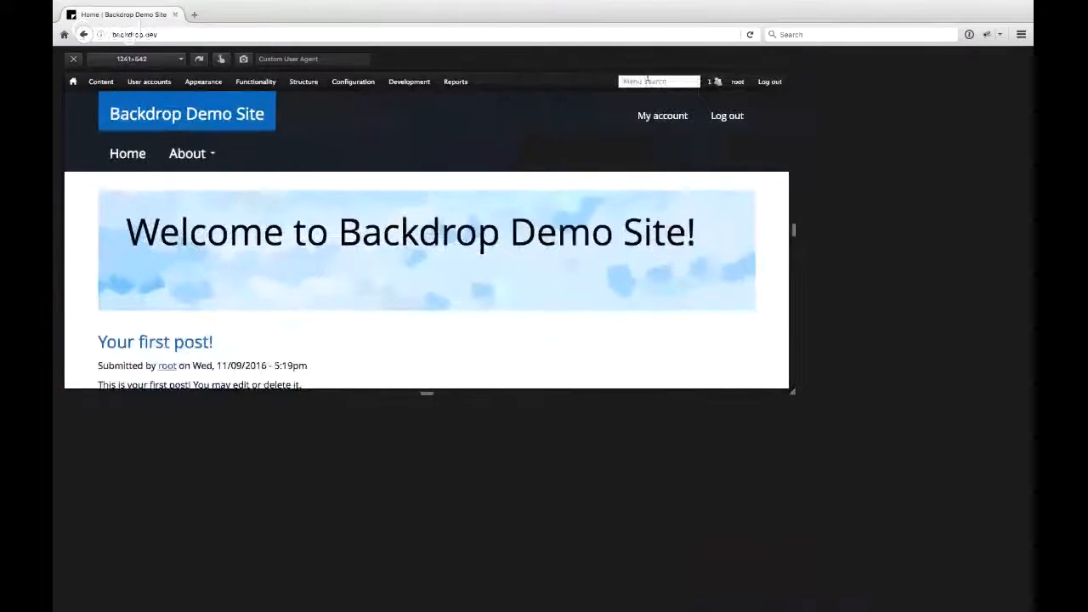
{"action": "left_click", "coordinate": [649, 83]}
{"action": "type", "text": "modules"}
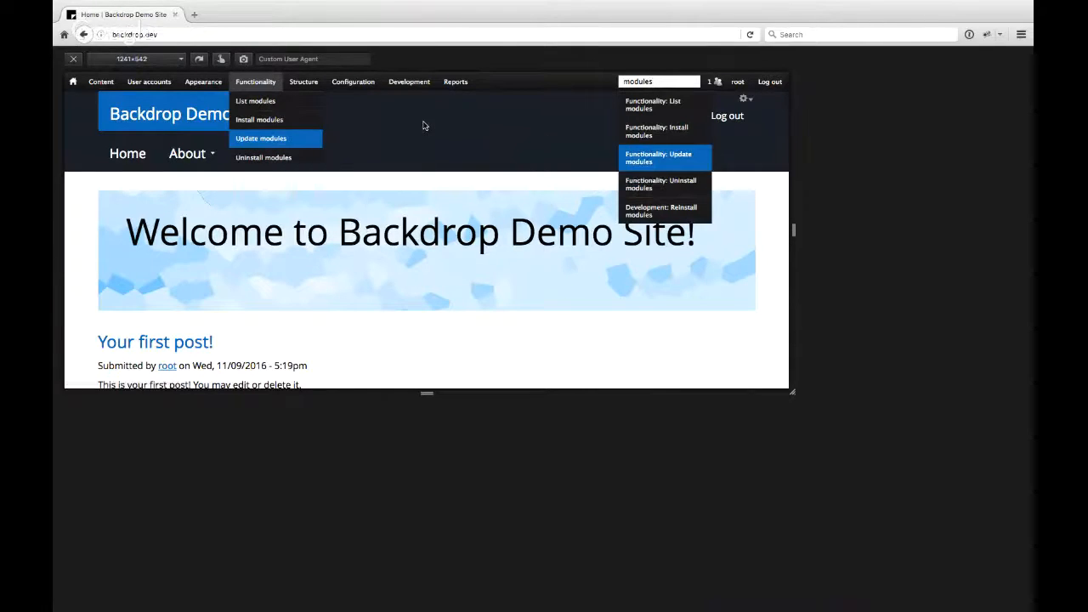
{"action": "left_click", "coordinate": [425, 339]}
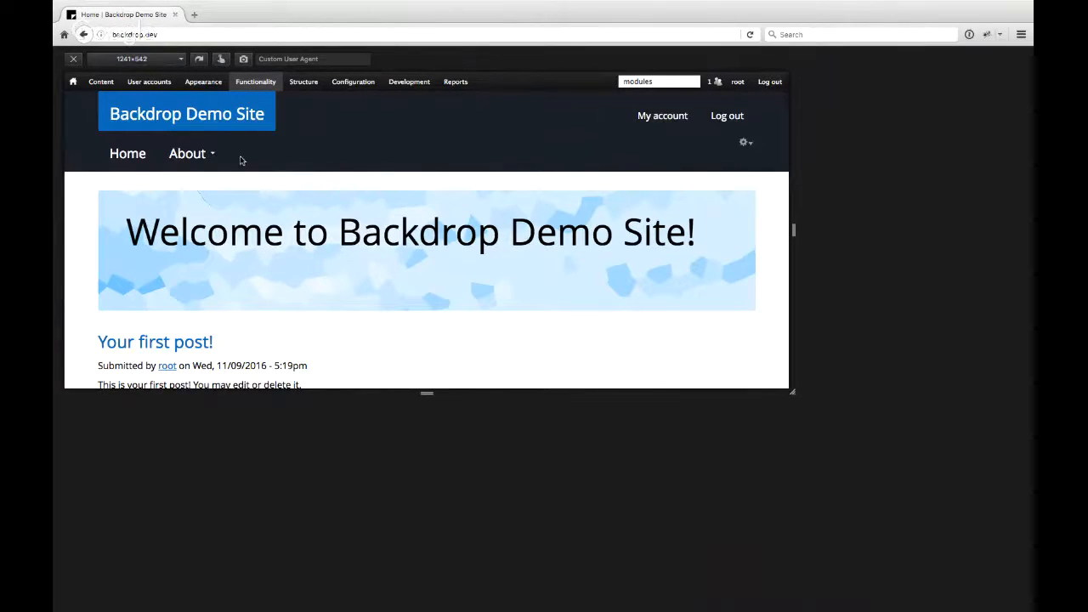
- Look at the site's About submenu and the administration bar's home and Content submenus
{"action": "mouse_move", "coordinate": [199, 159]}
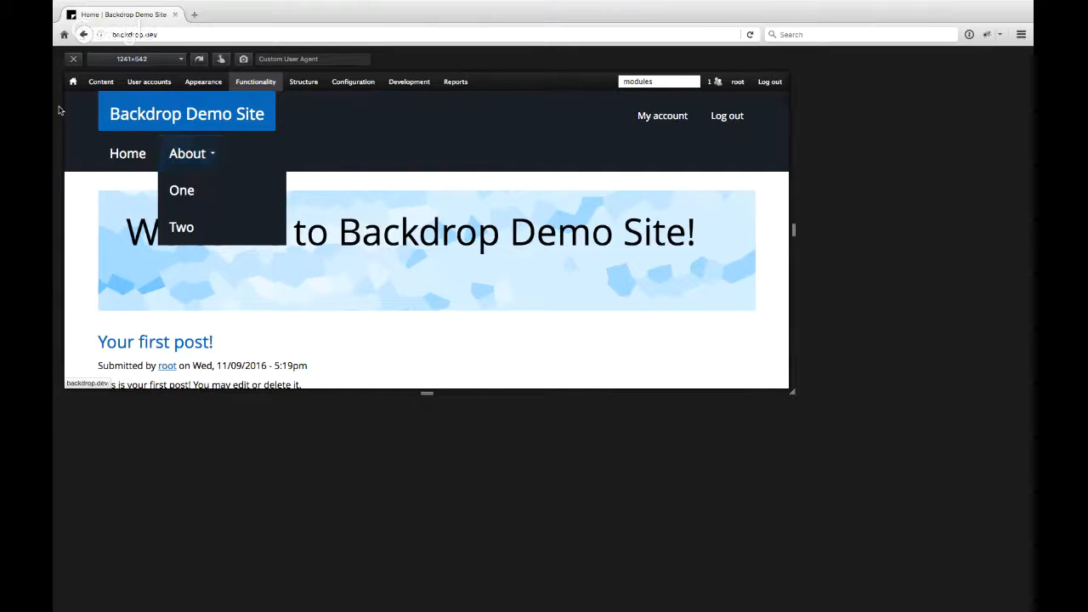
{"action": "mouse_move", "coordinate": [73, 82]}
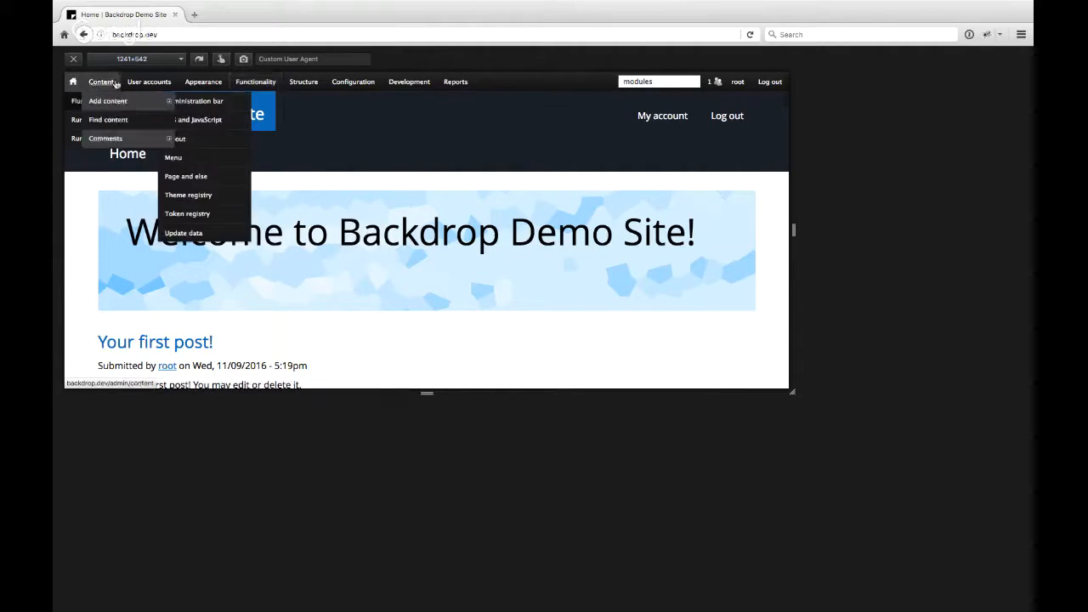
{"action": "mouse_move", "coordinate": [153, 83]}
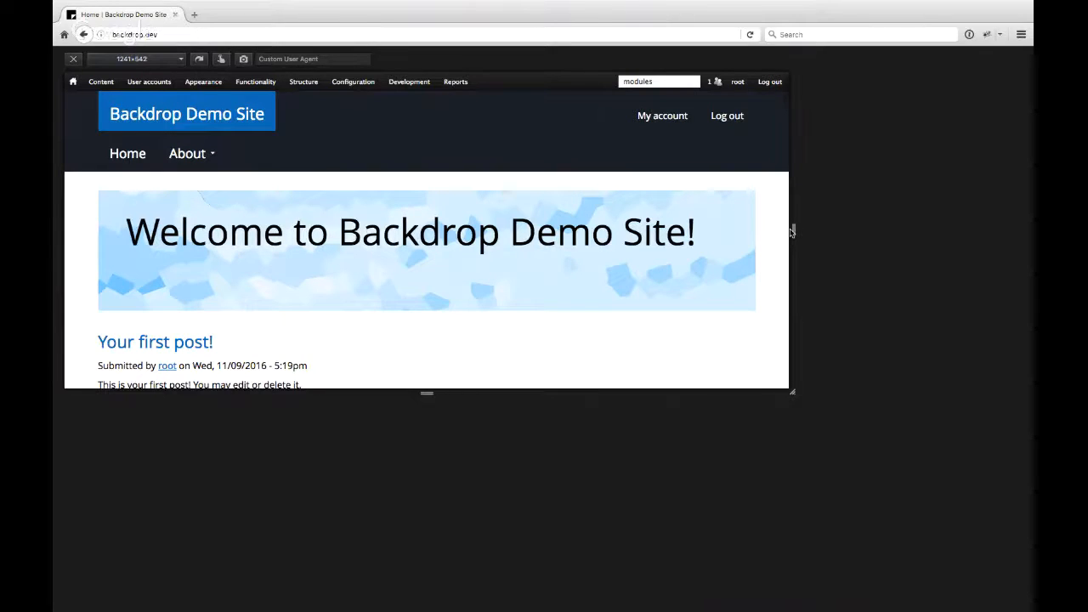
- Narrow the viewport to about 529 px wide and expand the About item in the site's main navigation
{"action": "left_click_drag", "start_coordinate": [792, 230], "coordinate": [378, 284]}
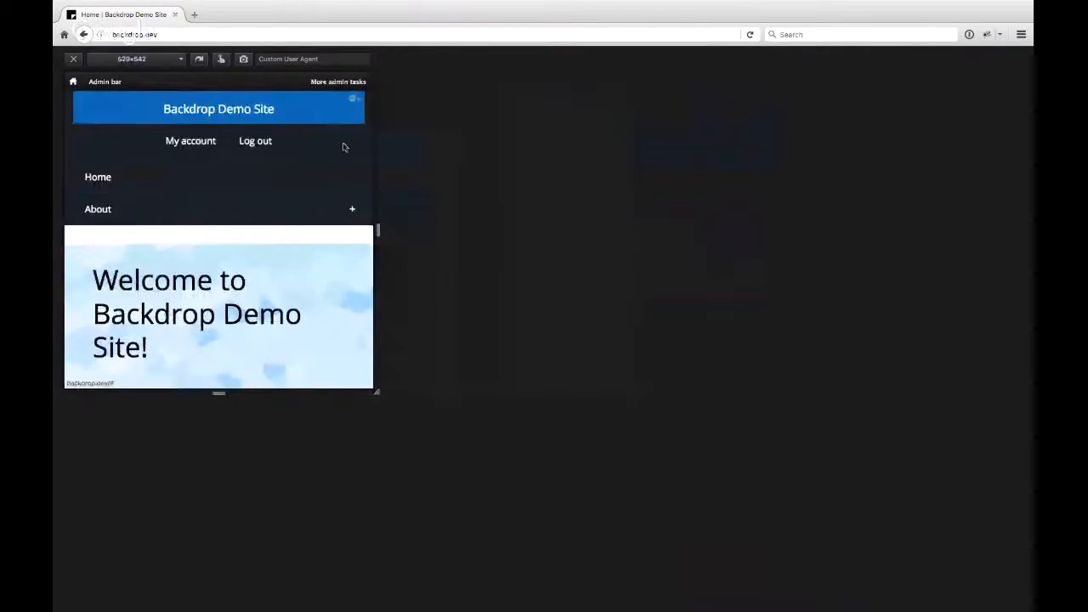
{"action": "left_click", "coordinate": [347, 209]}
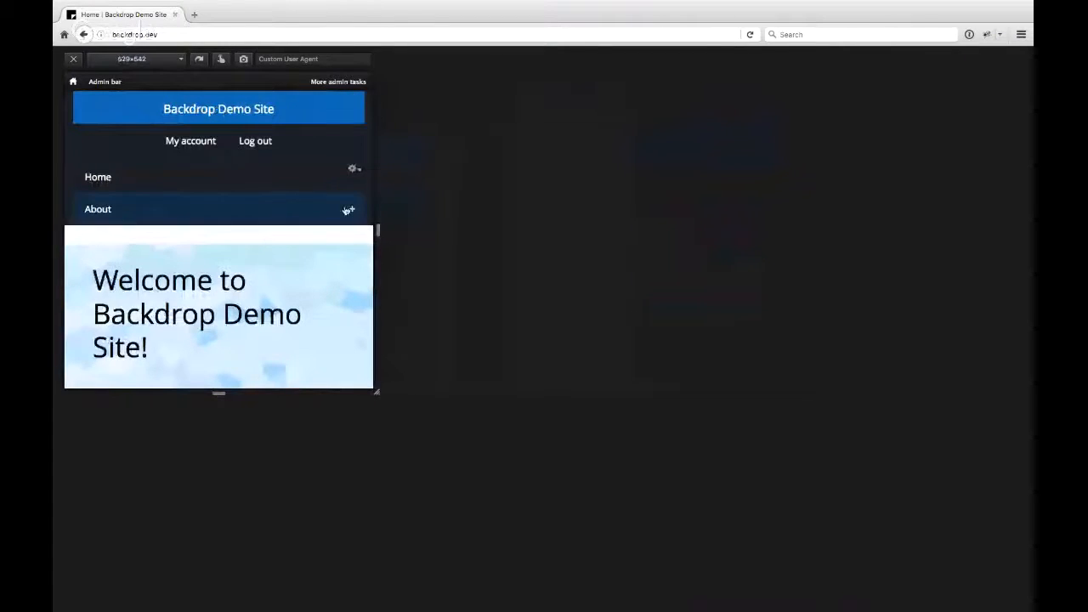
{"action": "left_click", "coordinate": [347, 209]}
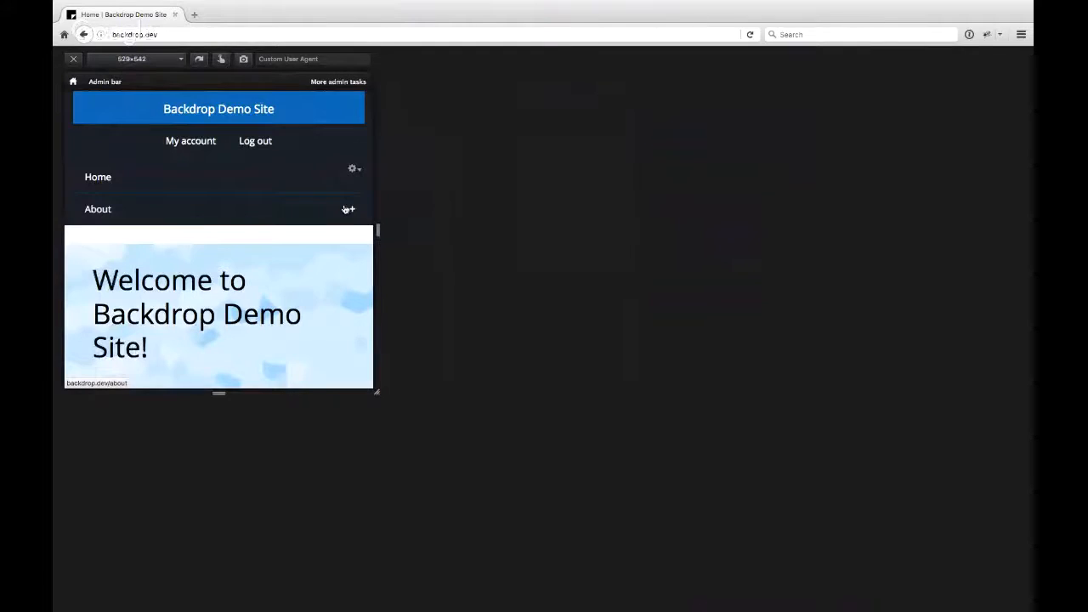
{"action": "left_click", "coordinate": [346, 209]}
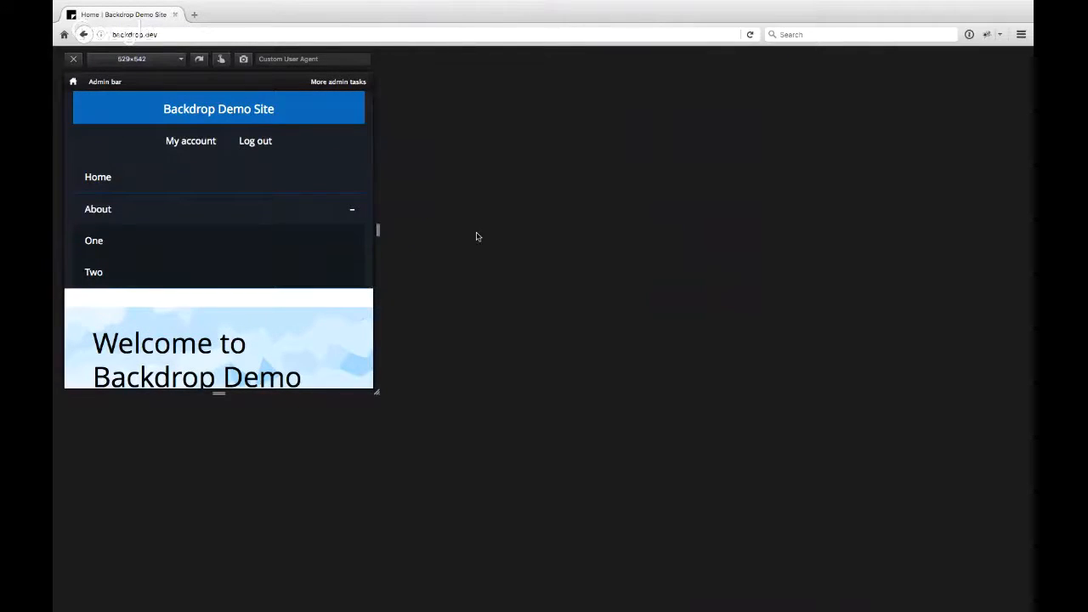
- Enlarge the viewport to about 1560 × 817 px and view the Functionality submenu in the administration bar
{"action": "left_click_drag", "start_coordinate": [476, 237], "coordinate": [978, 306]}
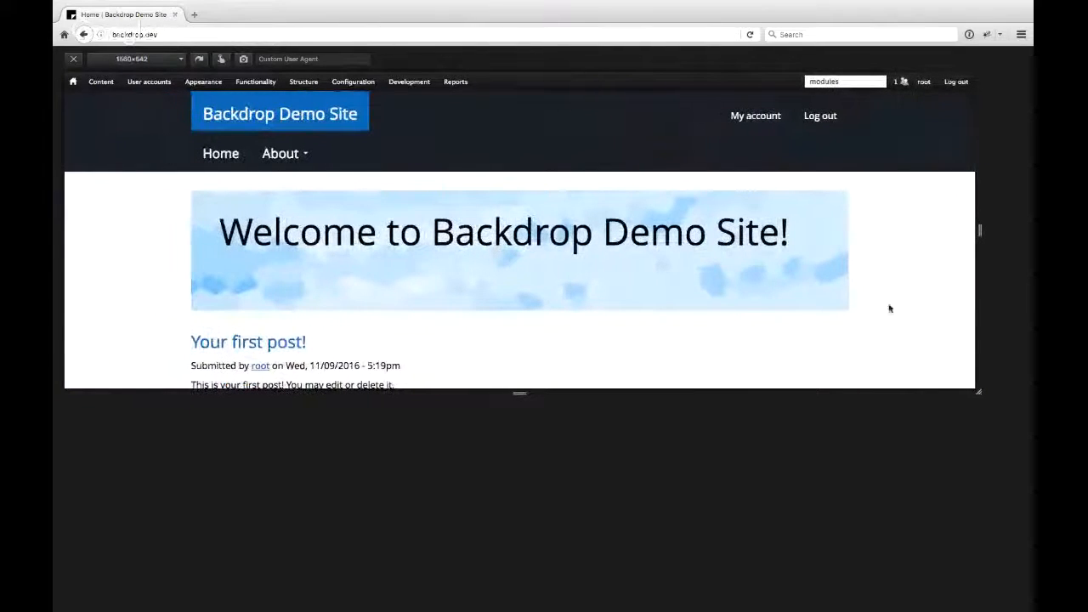
{"action": "left_click_drag", "start_coordinate": [519, 394], "coordinate": [526, 555]}
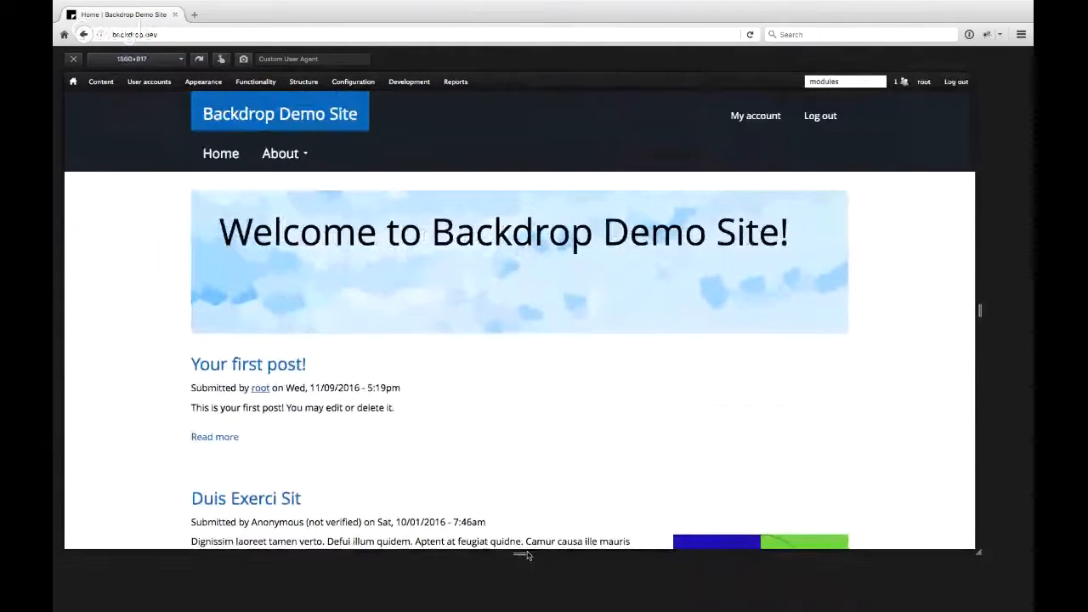
{"action": "mouse_move", "coordinate": [258, 78]}
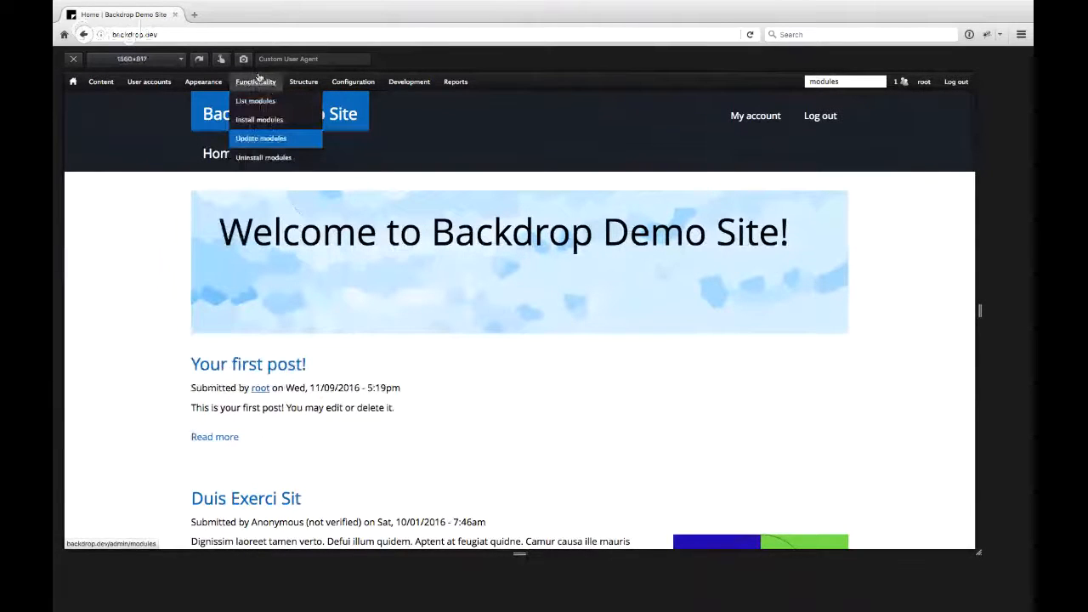
{"action": "mouse_move", "coordinate": [296, 83]}
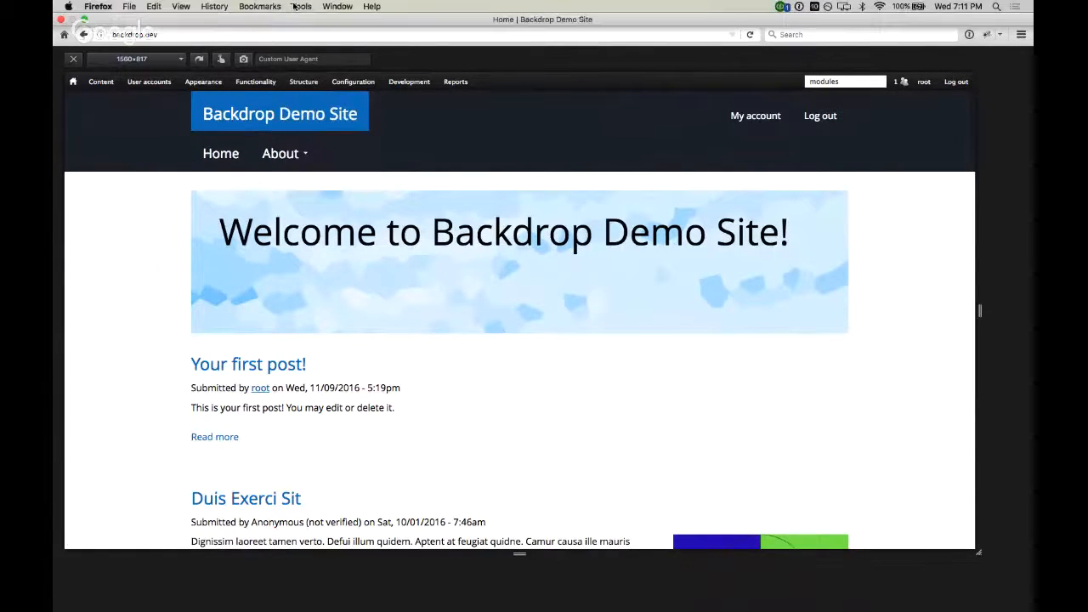
- Turn off Responsive Design Mode to return to the normal page view
{"action": "left_click", "coordinate": [302, 6]}
{"action": "mouse_move", "coordinate": [340, 60]}
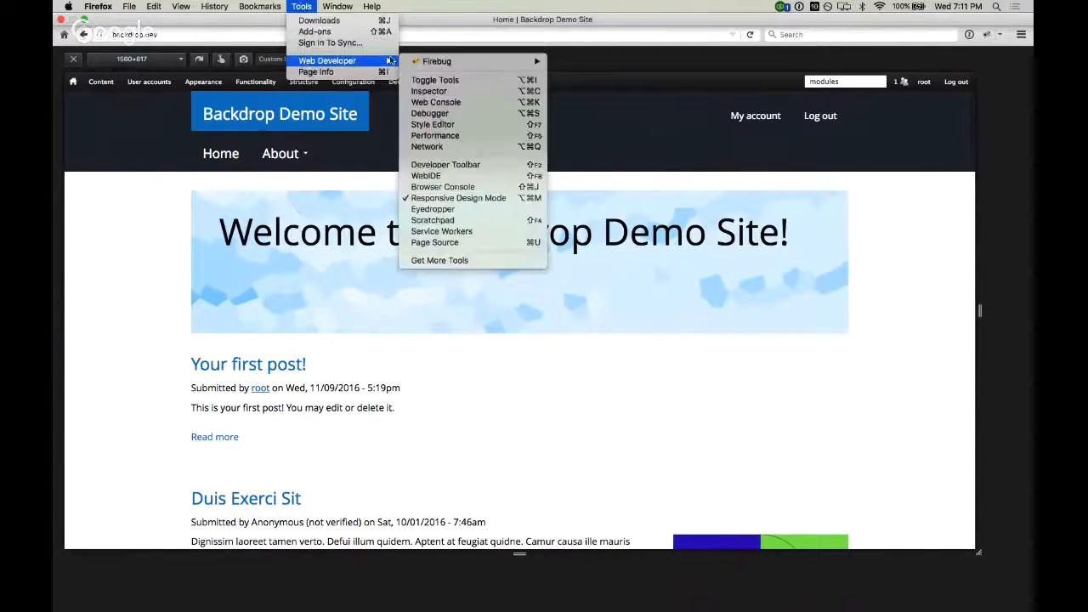
{"action": "left_click", "coordinate": [429, 199]}
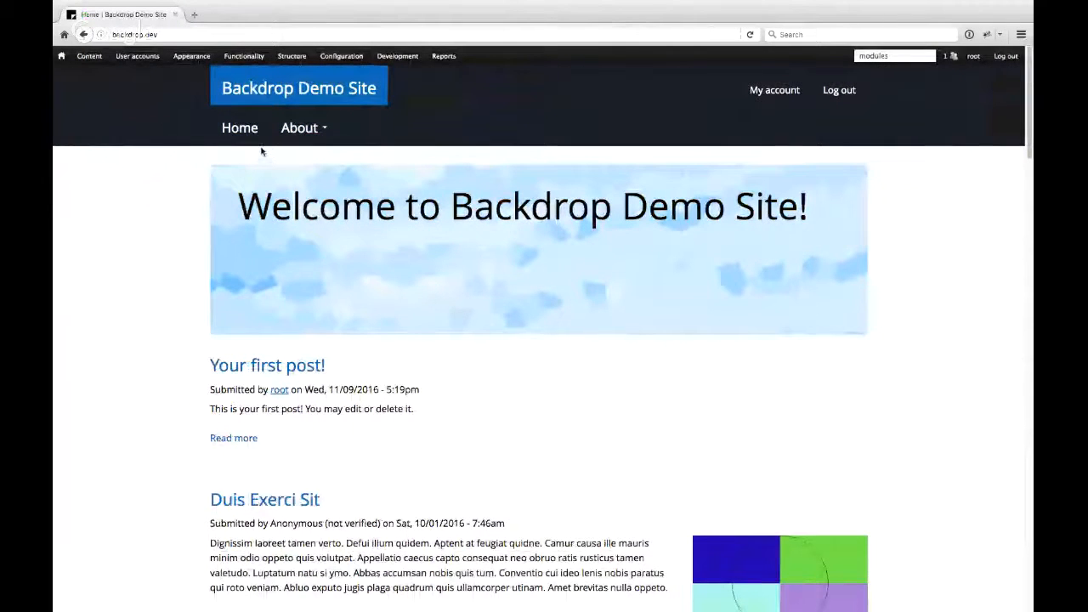
- Start adding a new piece of content of the Post type
{"action": "mouse_move", "coordinate": [90, 56]}
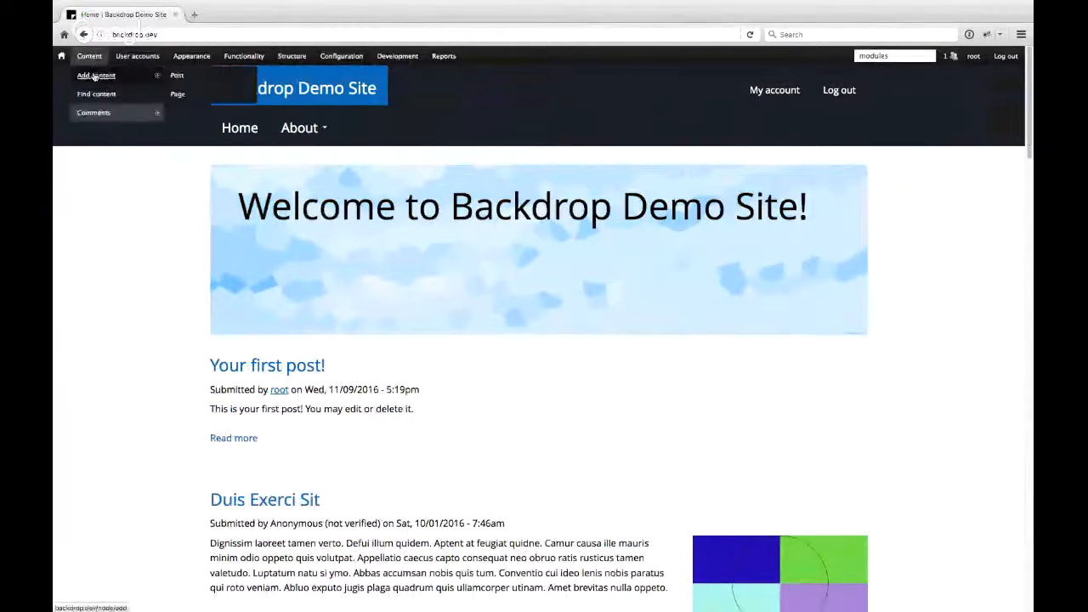
{"action": "left_click", "coordinate": [96, 76]}
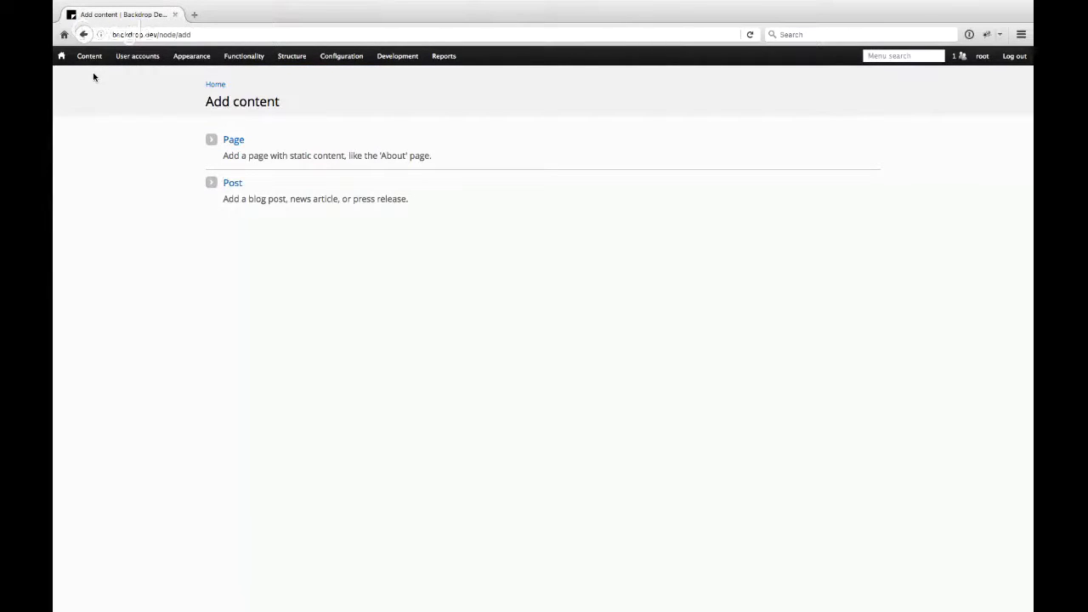
{"action": "left_click", "coordinate": [231, 184]}
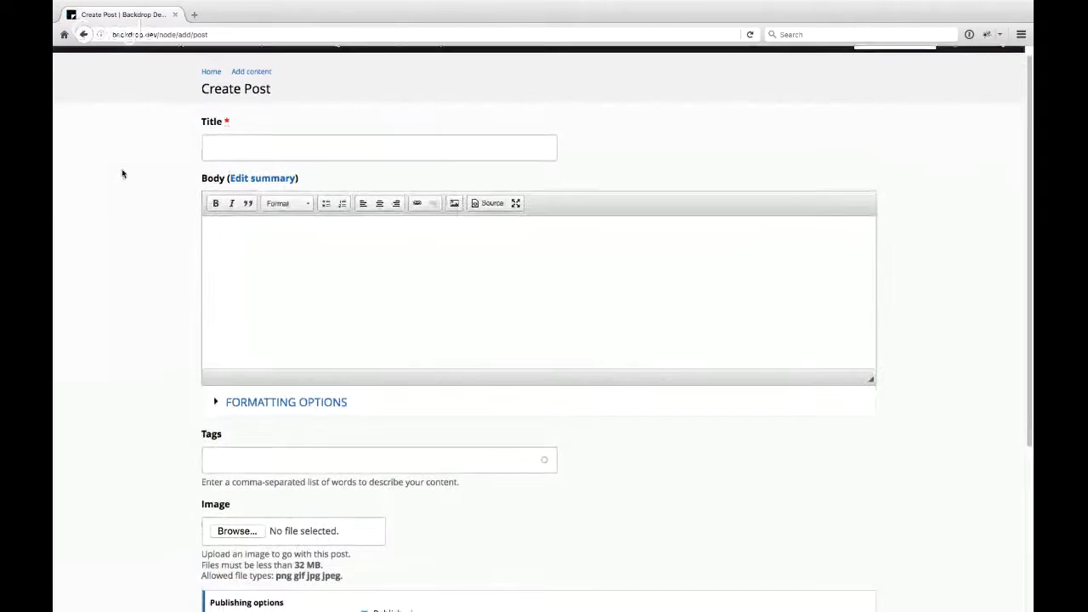
- Start inserting an image into the post body and upload bunny-glasses.jpg from the _bunnies folder in Pictures
{"action": "left_click", "coordinate": [260, 283]}
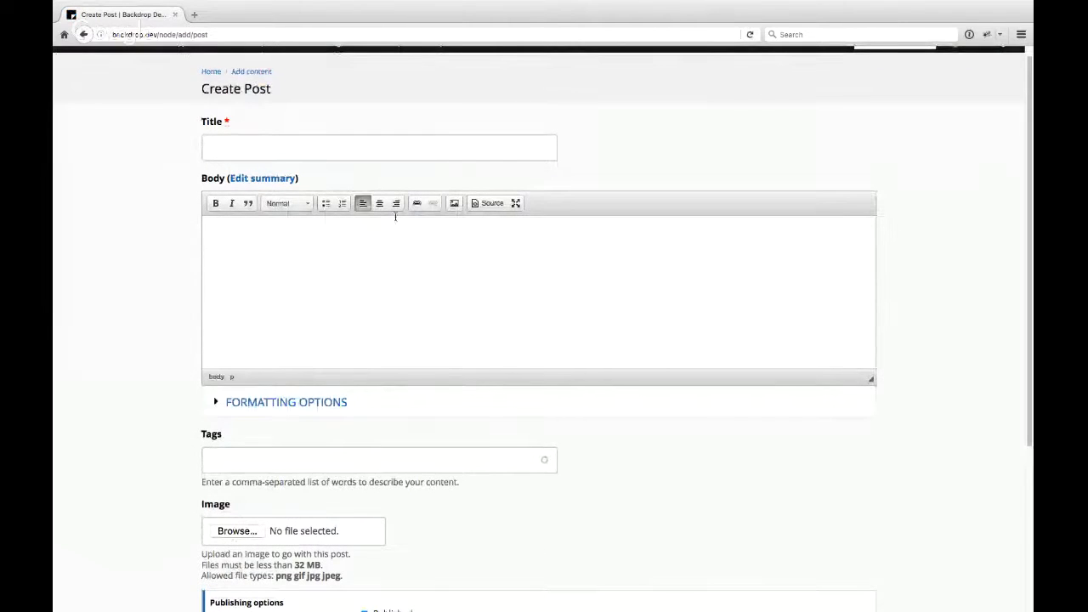
{"action": "left_click", "coordinate": [453, 203]}
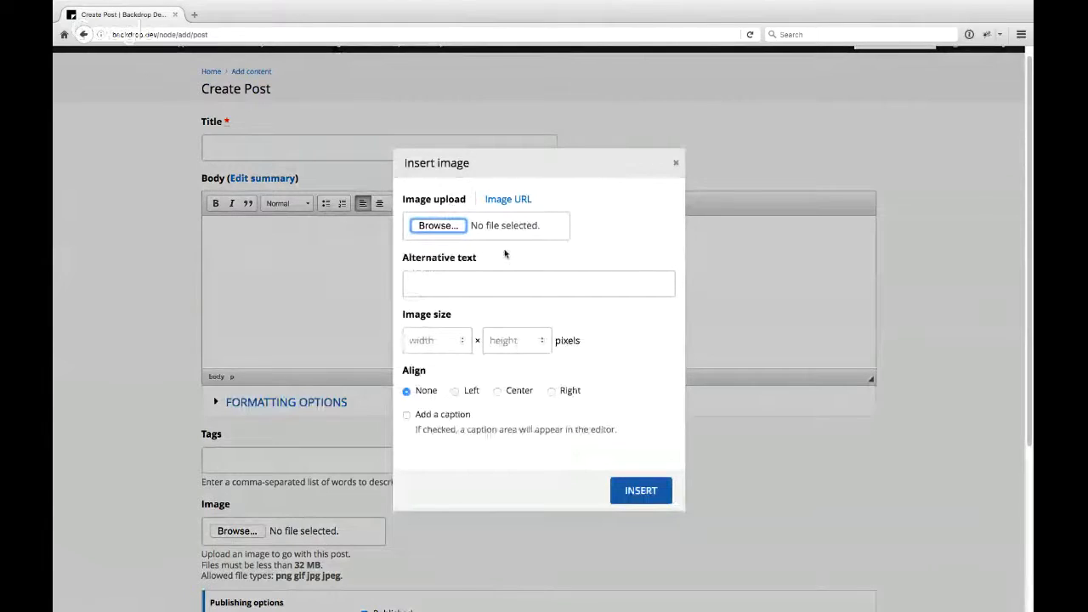
{"action": "left_click", "coordinate": [427, 229]}
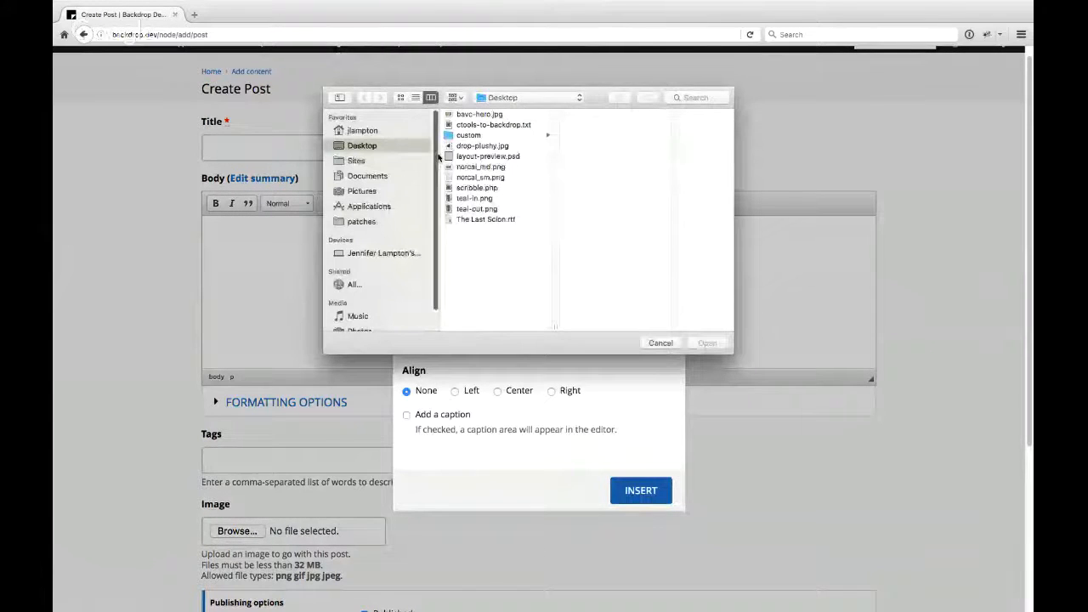
{"action": "left_click", "coordinate": [361, 192]}
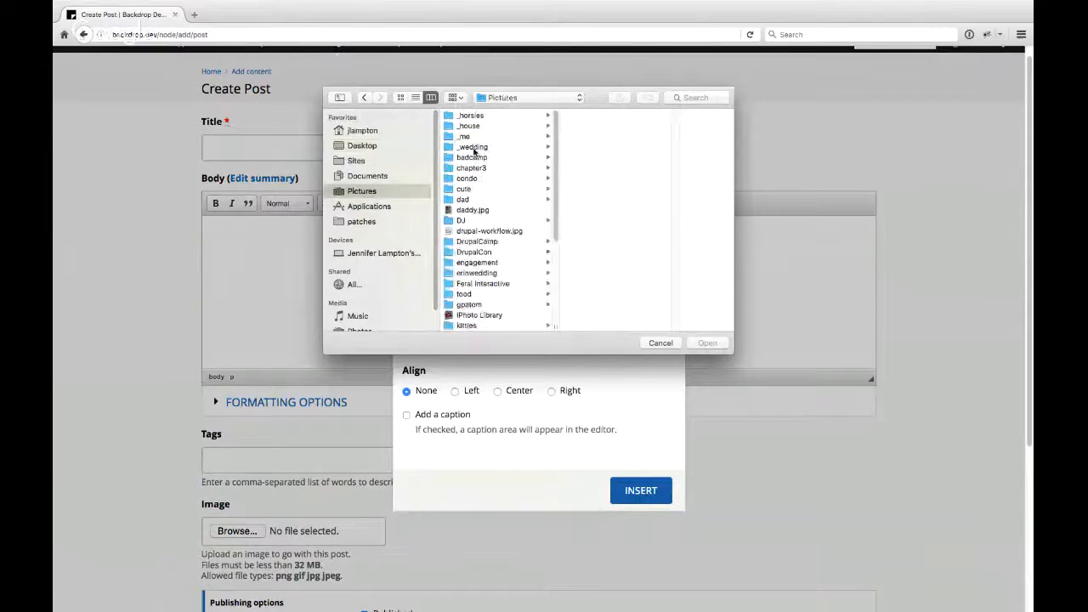
{"action": "scroll", "coordinate": [474, 155], "scroll_direction": "down", "scroll_amount": 1}
{"action": "left_click", "coordinate": [472, 114]}
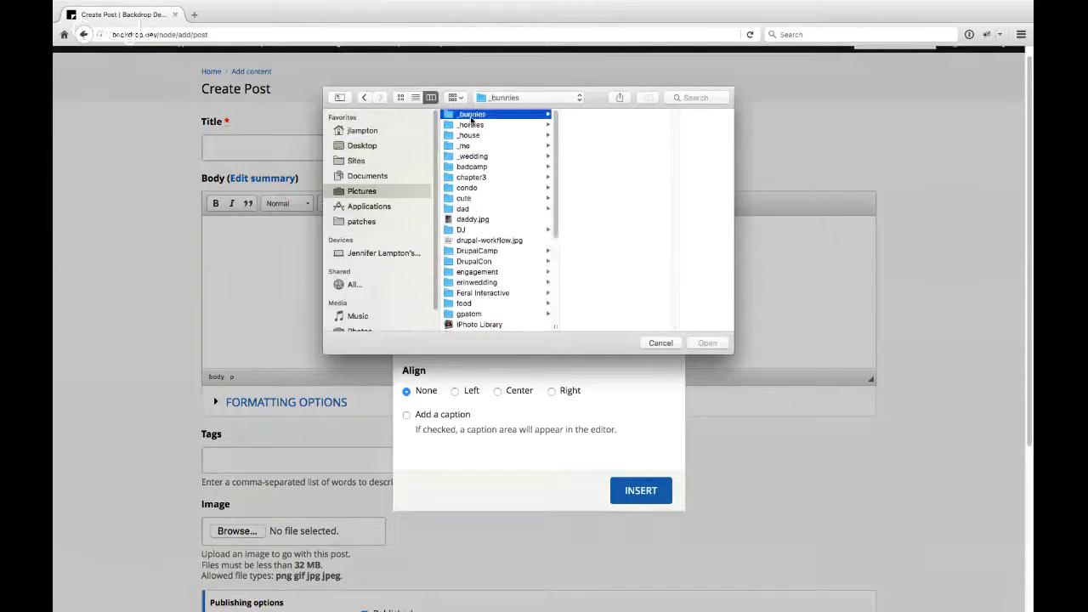
{"action": "left_click", "coordinate": [604, 135]}
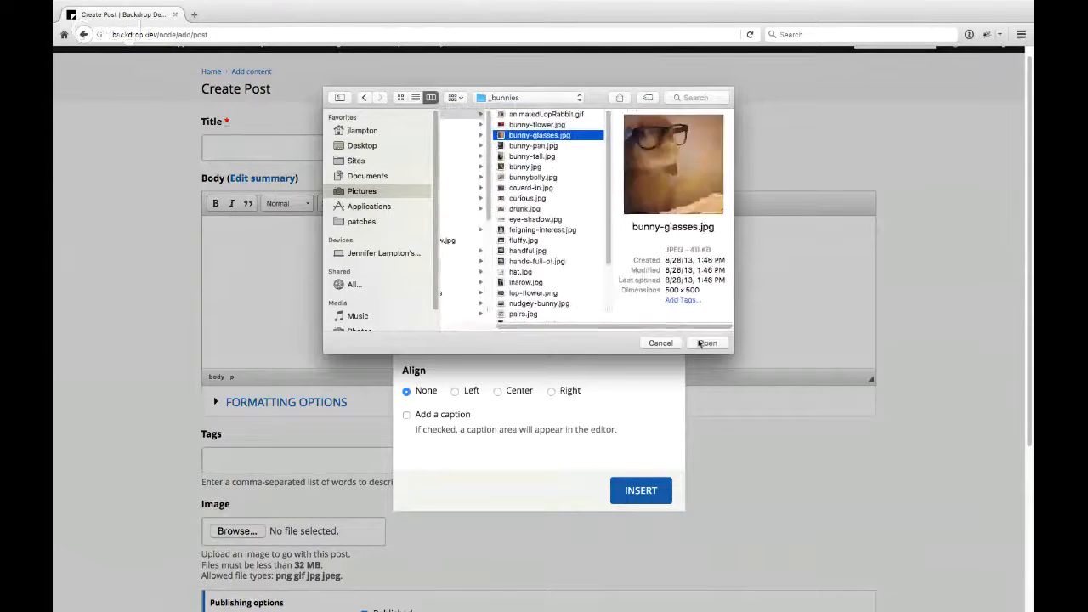
{"action": "left_click", "coordinate": [706, 342]}
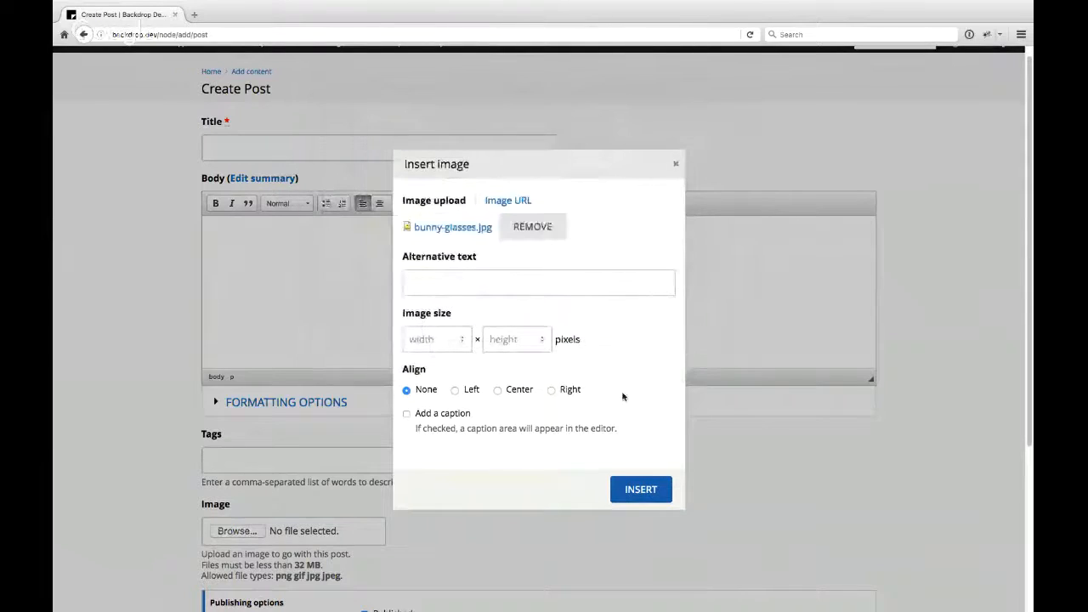
- Set the image's alternative text to "Bunnies!" and enable a caption for it
{"action": "left_click", "coordinate": [479, 287]}
{"action": "type", "text": "Bunnies"}
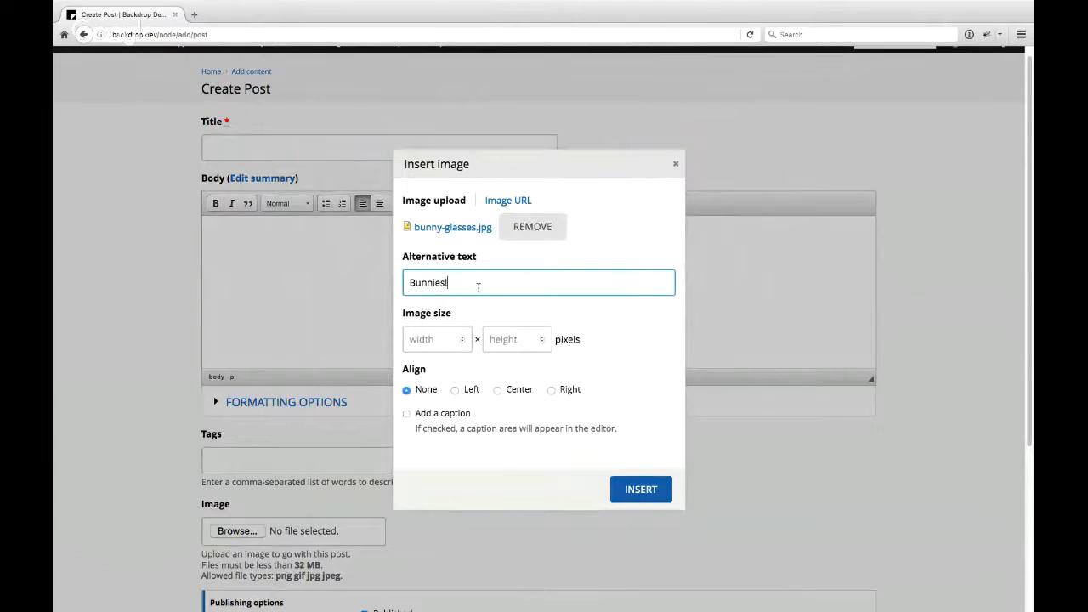
{"action": "type", "text": "!"}
{"action": "left_click", "coordinate": [452, 417]}
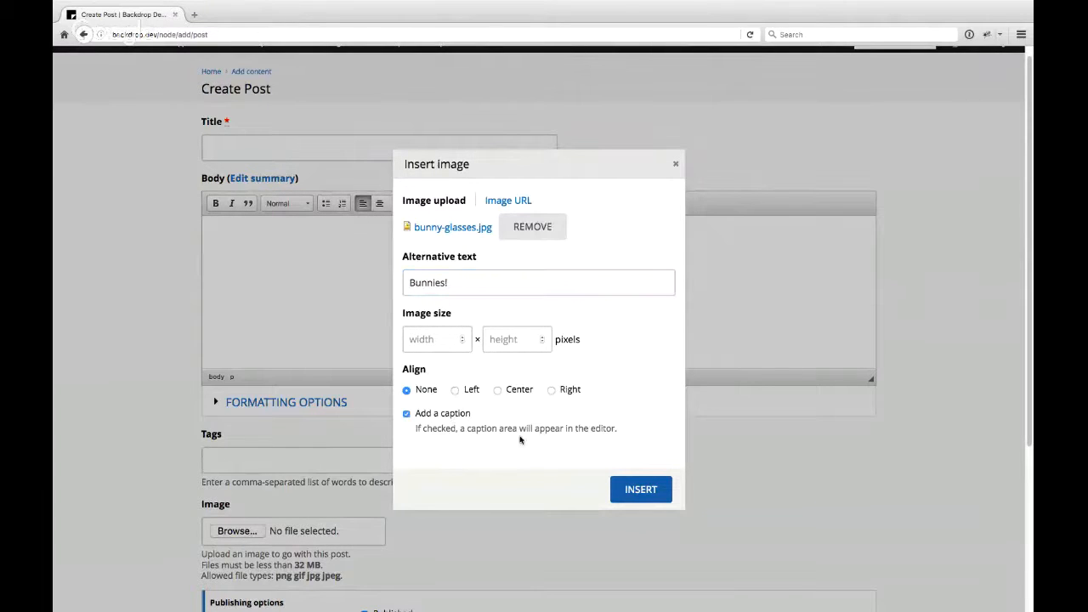
- Insert the uploaded bunny image into the post body and set its caption to "bunnes in glasses"
{"action": "left_click", "coordinate": [644, 491]}
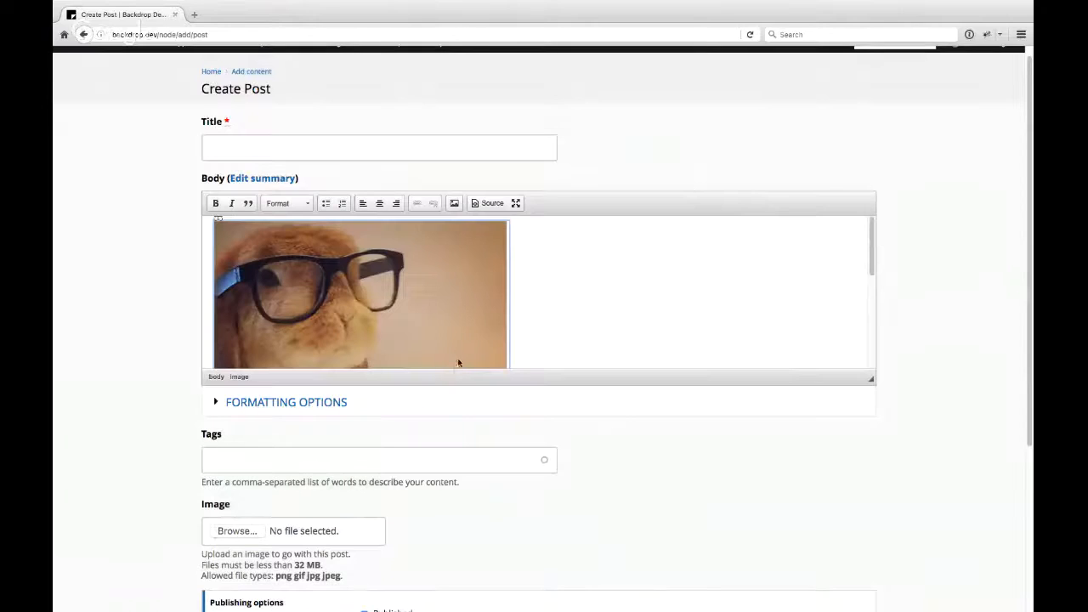
{"action": "scroll", "coordinate": [440, 316], "scroll_direction": "down", "scroll_amount": 3}
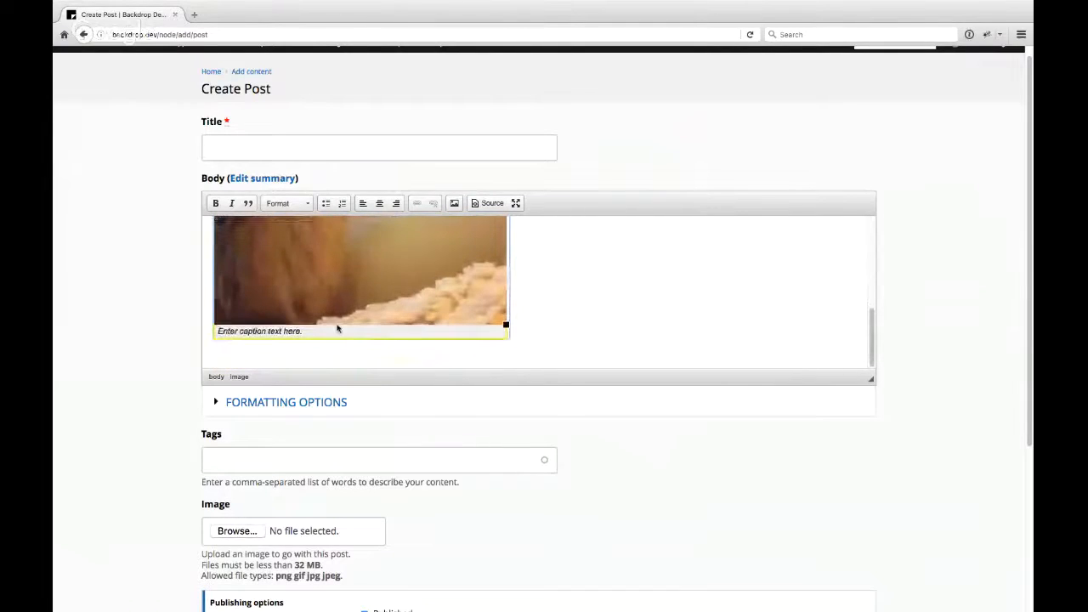
{"action": "left_click", "coordinate": [290, 331]}
{"action": "type", "text": "b"}
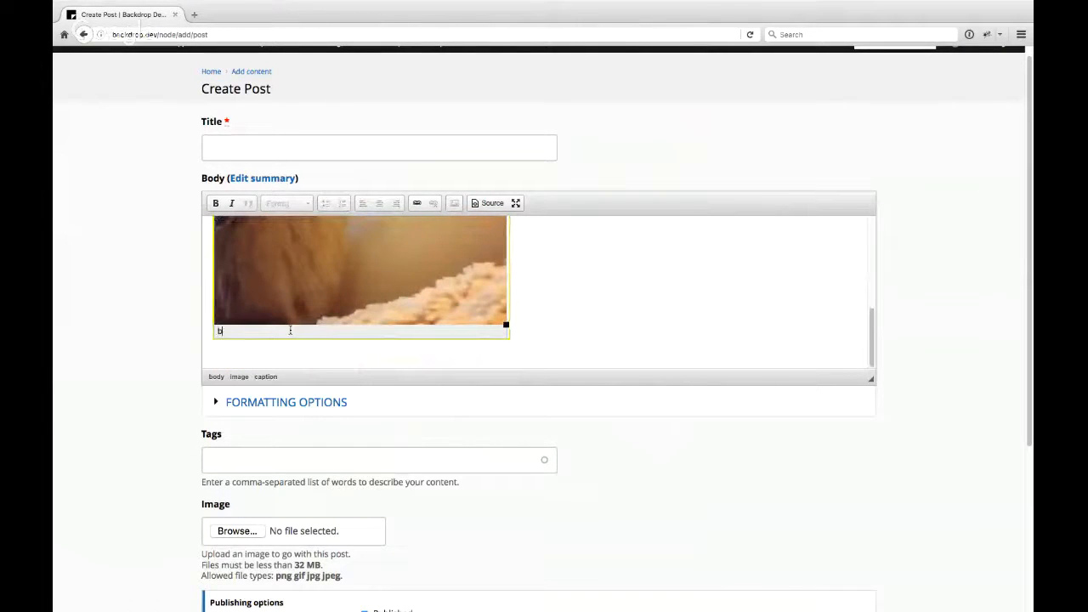
{"action": "type", "text": "unnes in glasses"}
{"action": "left_click", "coordinate": [455, 347]}
{"action": "left_click", "coordinate": [490, 321]}
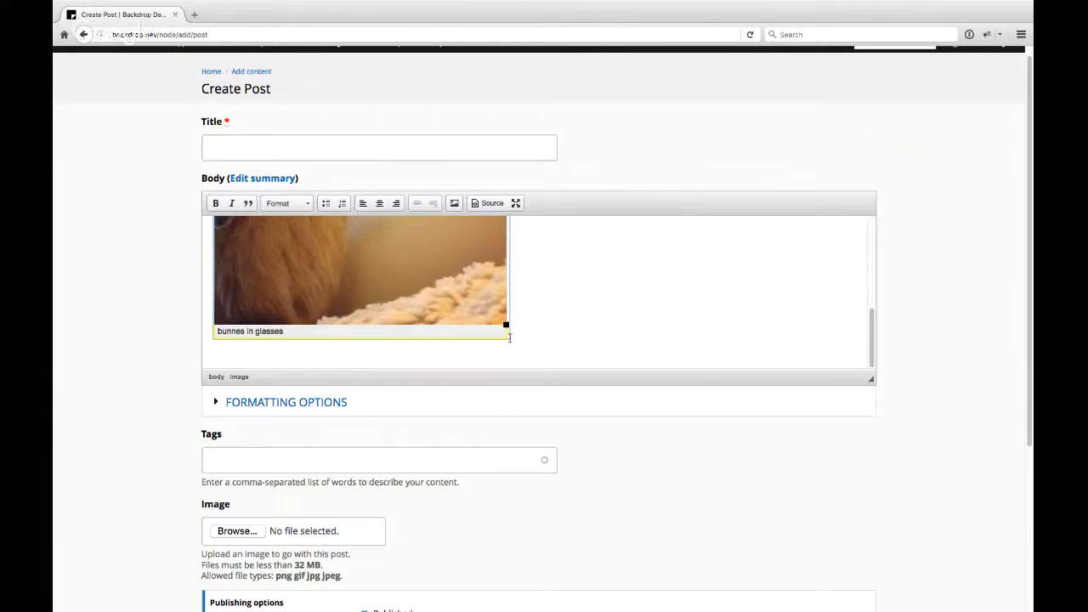
- Try right alignment on the captioned bunny image in the body, finishing with it aligned left
{"action": "scroll", "coordinate": [580, 303], "scroll_direction": "up", "scroll_amount": 3}
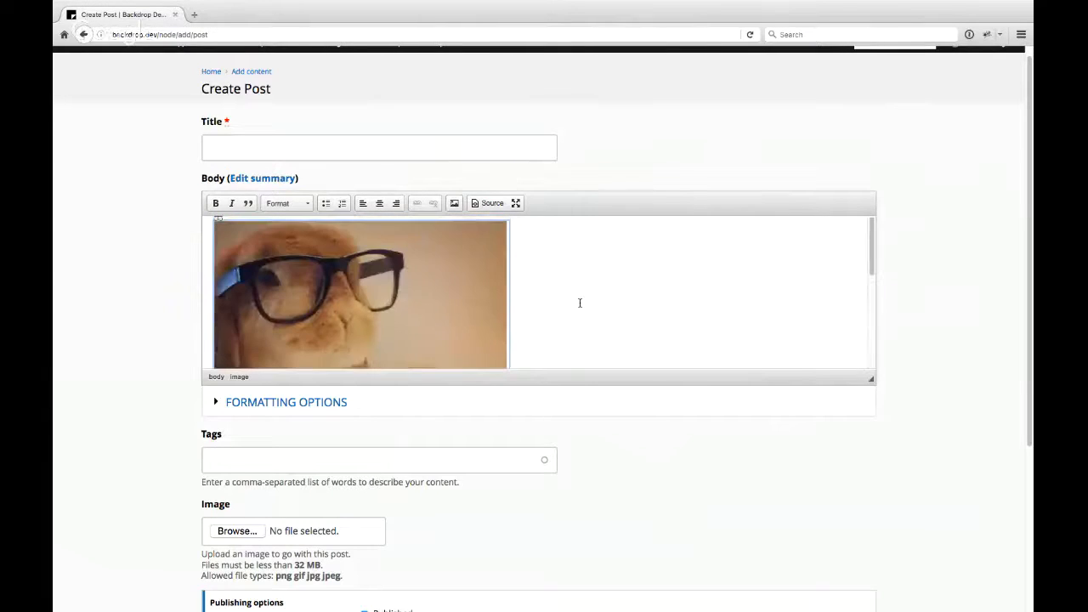
{"action": "scroll", "coordinate": [400, 283], "scroll_direction": "up", "scroll_amount": 1}
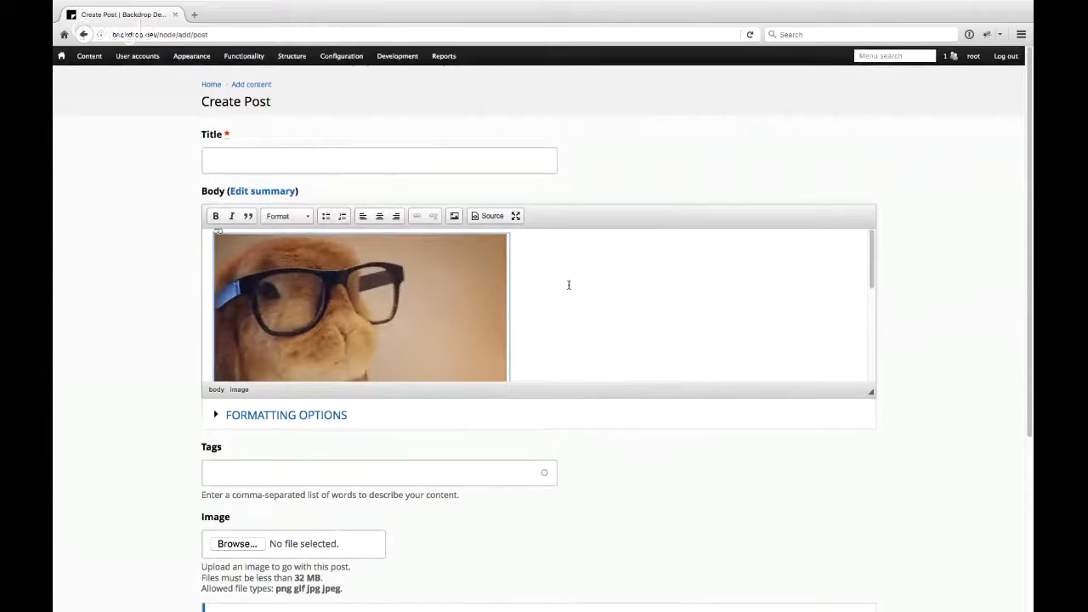
{"action": "left_click", "coordinate": [396, 216]}
{"action": "left_click", "coordinate": [362, 216]}
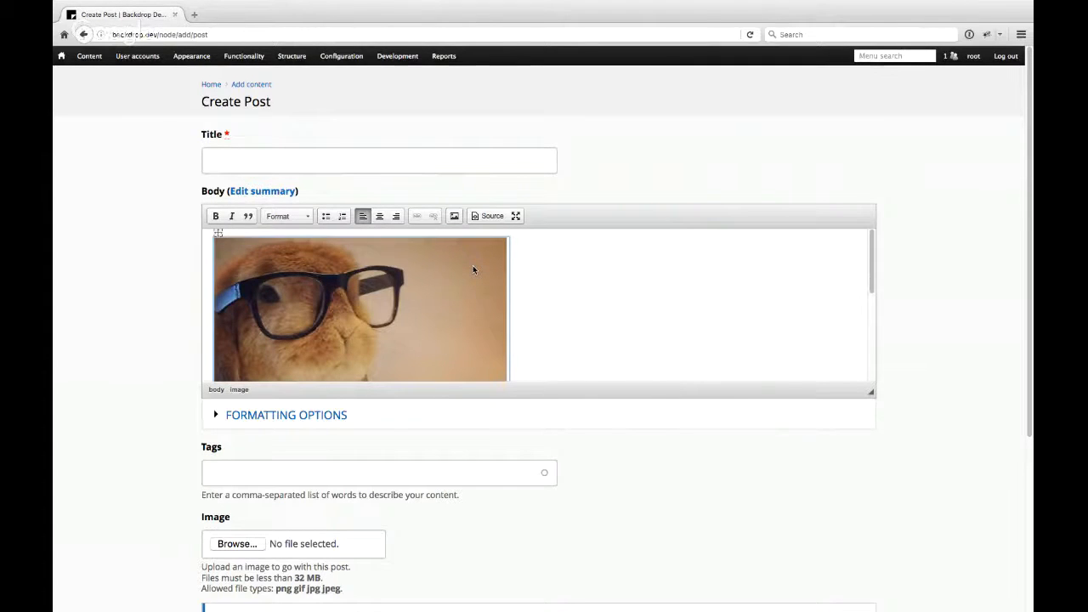
{"action": "scroll", "coordinate": [474, 269], "scroll_direction": "down", "scroll_amount": 5}
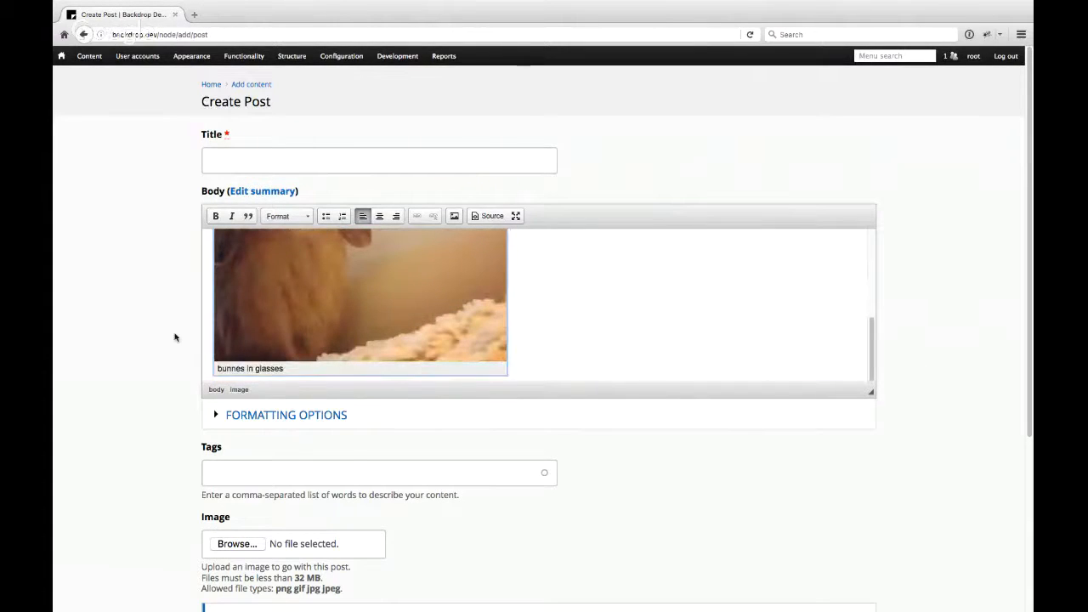
- Examine the post's URL settings and URL redirects below the body and image fields
{"action": "scroll", "coordinate": [175, 335], "scroll_direction": "down", "scroll_amount": 5}
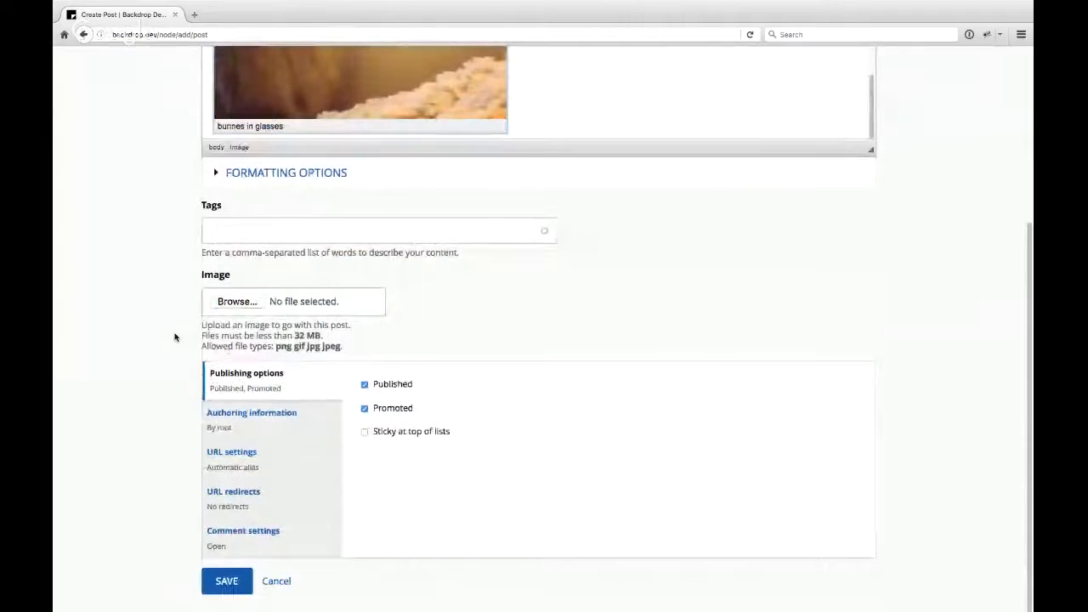
{"action": "left_click", "coordinate": [264, 460]}
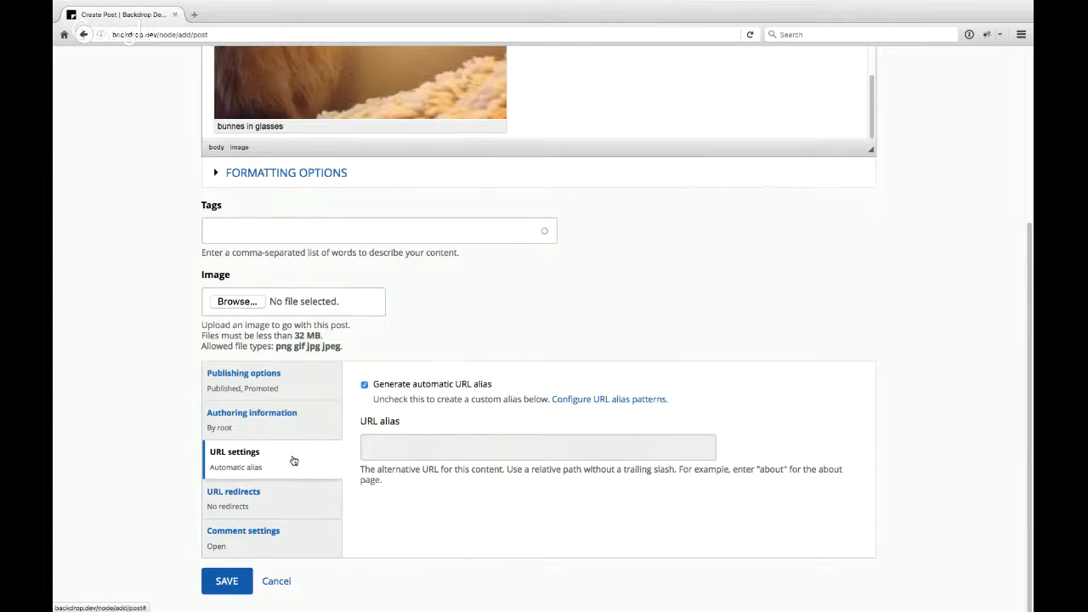
{"action": "left_click", "coordinate": [262, 500]}
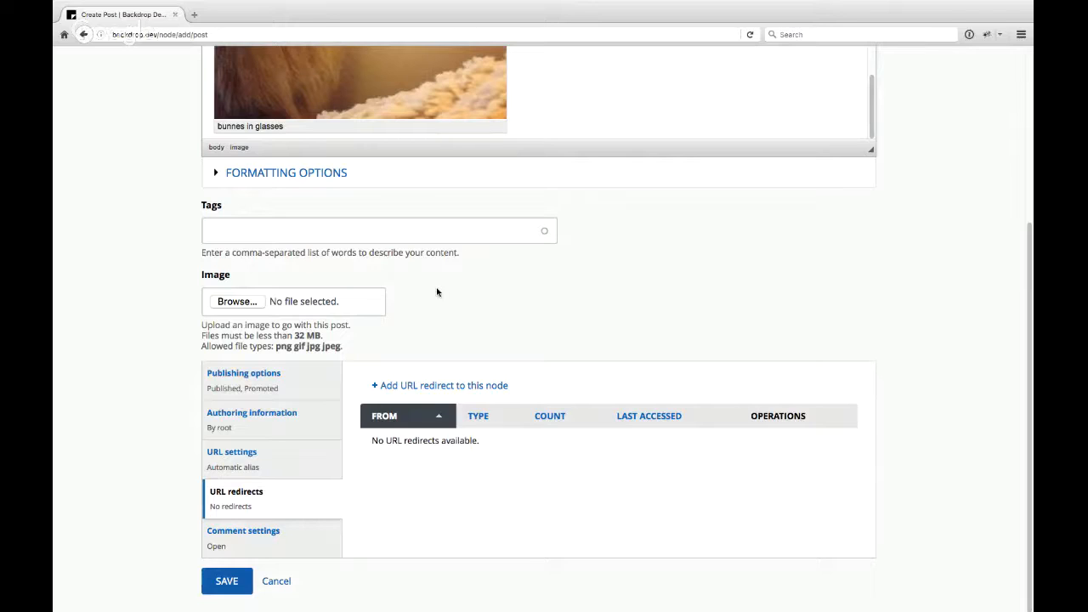
{"action": "scroll", "coordinate": [405, 342], "scroll_direction": "up", "scroll_amount": 3}
{"action": "left_click", "coordinate": [406, 341]}
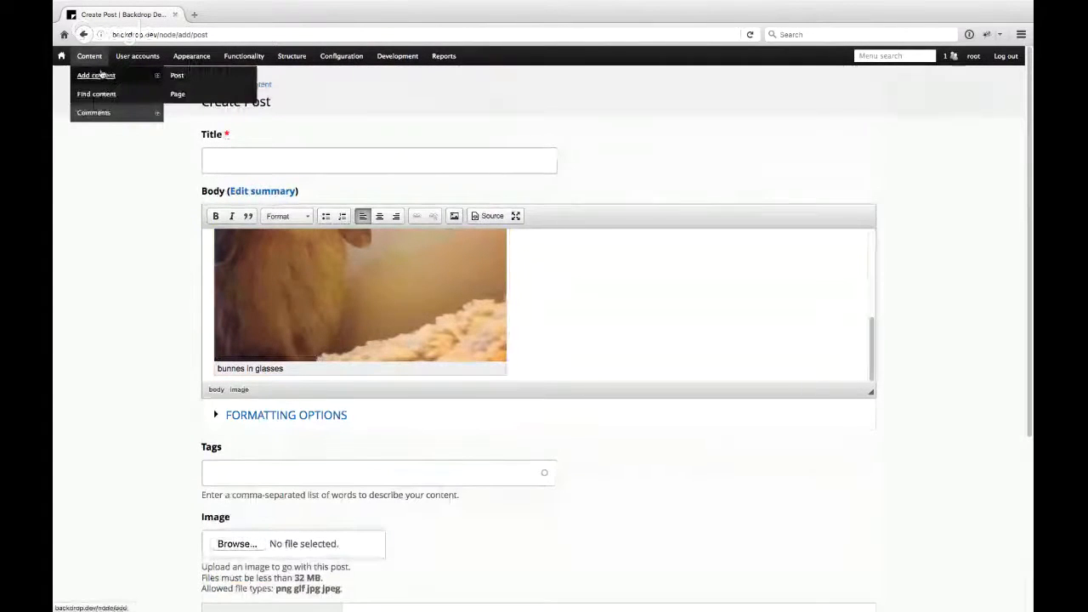
- Leave the post form and start adding a new content type named "project"
{"action": "mouse_move", "coordinate": [249, 61]}
{"action": "mouse_move", "coordinate": [285, 63]}
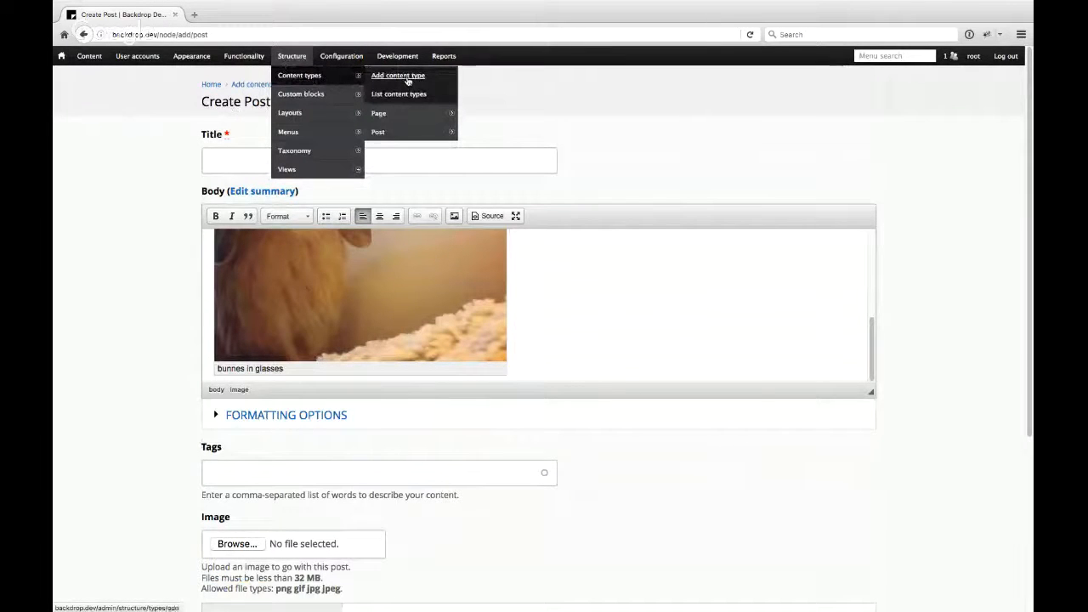
{"action": "left_click", "coordinate": [406, 78]}
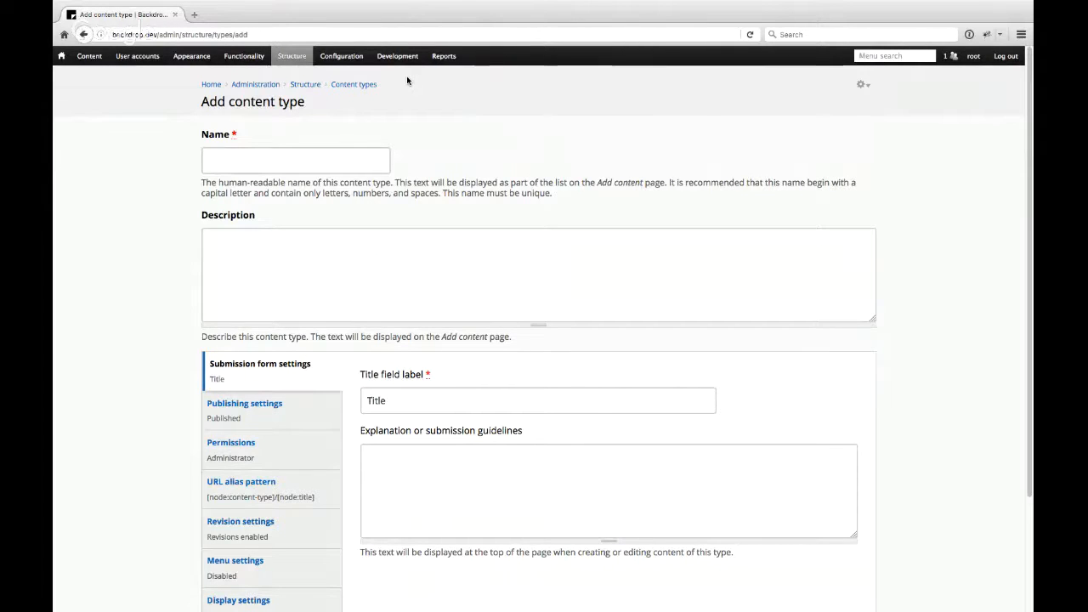
{"action": "left_click", "coordinate": [311, 162]}
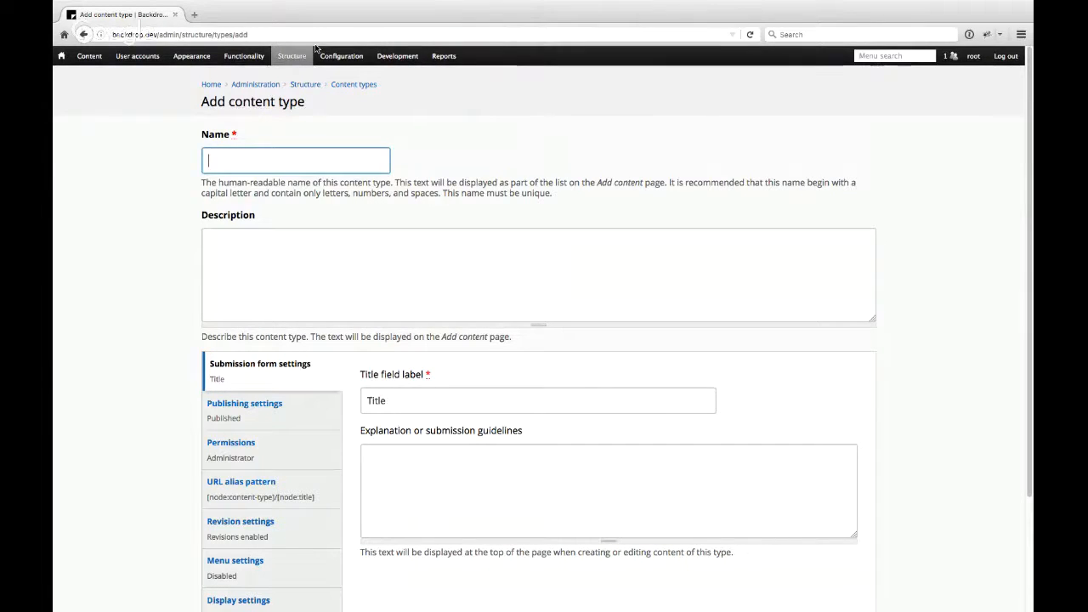
{"action": "type", "text": "project"}
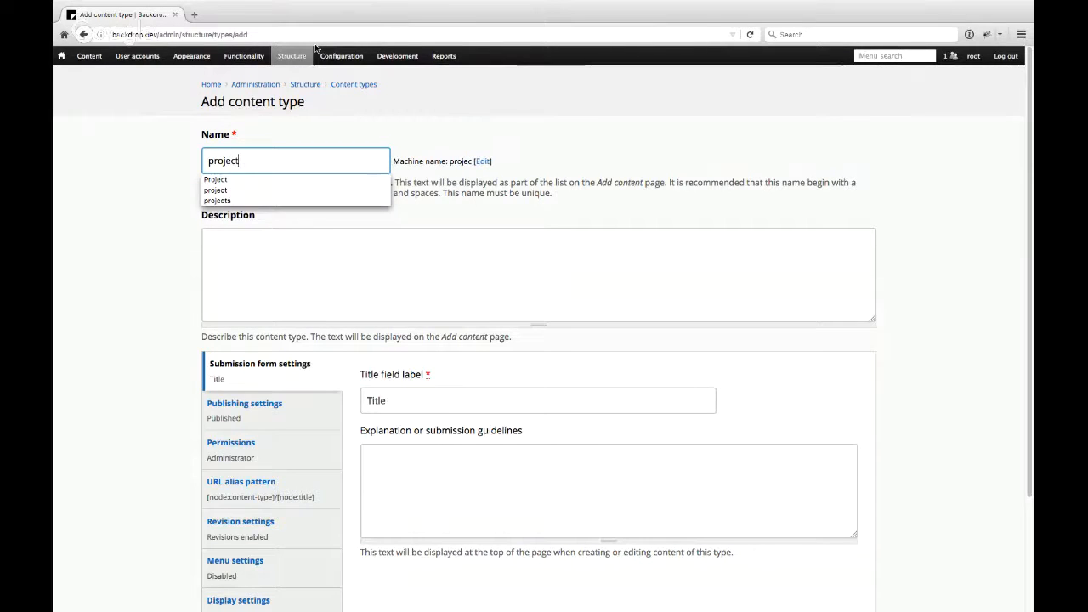
{"action": "key", "text": "Tab"}
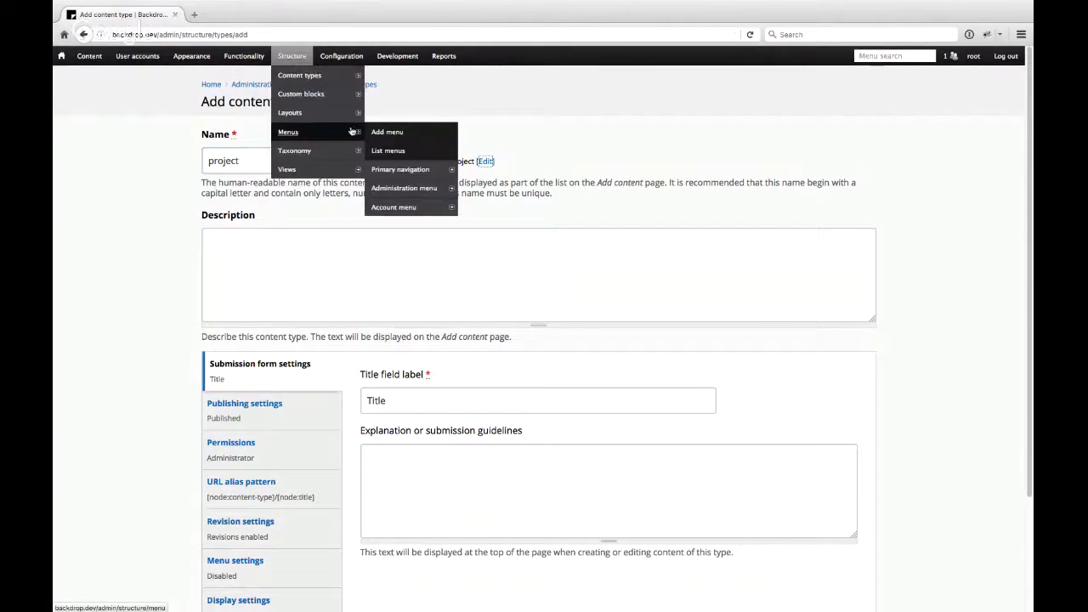
- In the content type's publishing settings, disable the options to make posts sticky and to promote posts
{"action": "scroll", "coordinate": [331, 131], "scroll_direction": "down", "scroll_amount": 4}
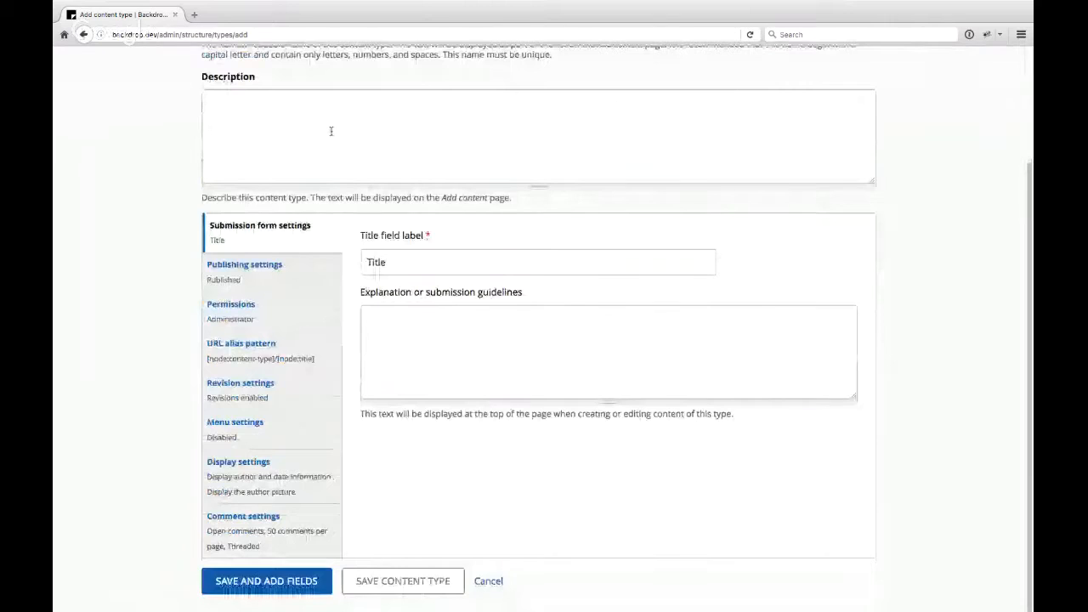
{"action": "left_click", "coordinate": [303, 269]}
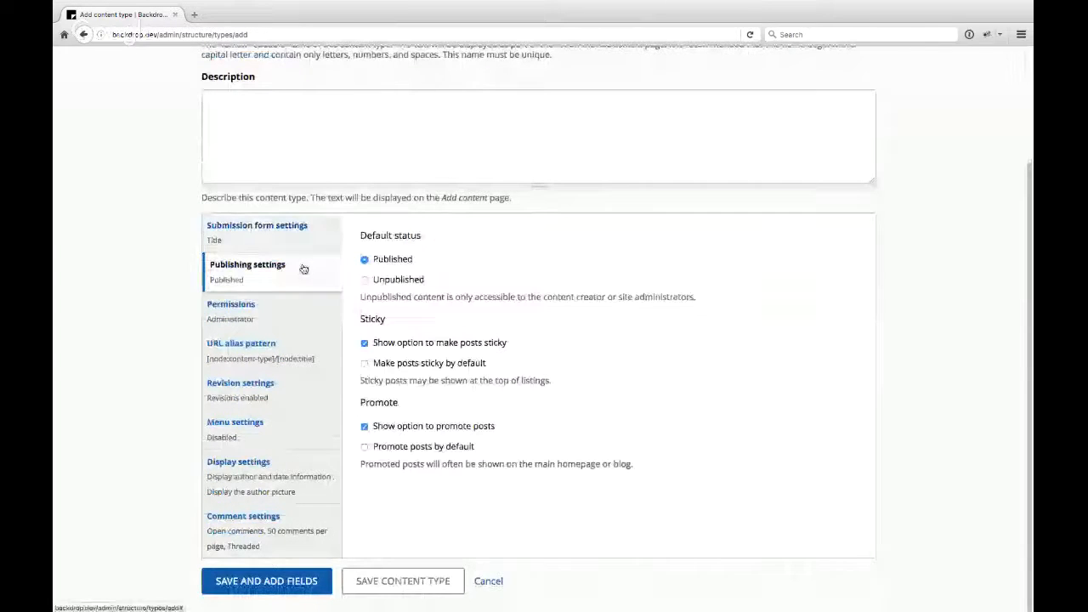
{"action": "left_click", "coordinate": [364, 344]}
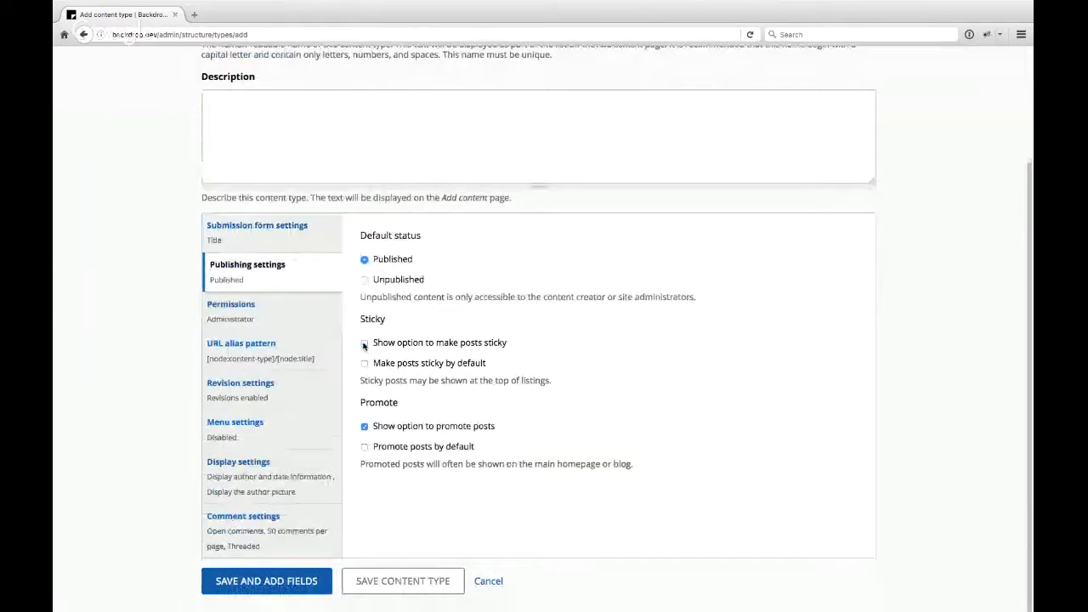
{"action": "left_click", "coordinate": [365, 426]}
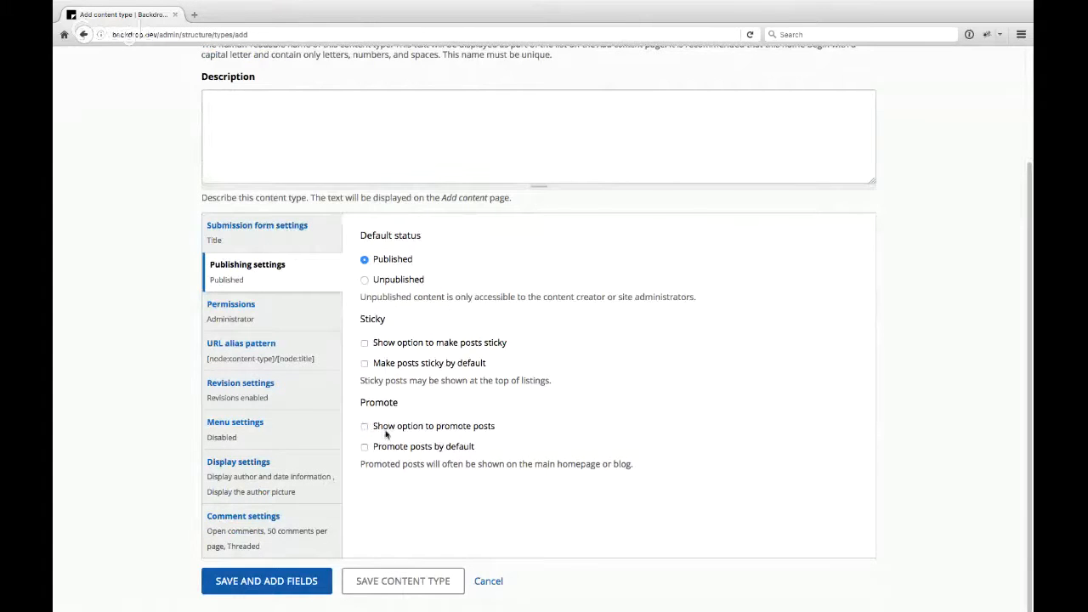
- Review the content type's permissions and default URL alias pattern, and save it, continuing to its field management
{"action": "left_click", "coordinate": [300, 315]}
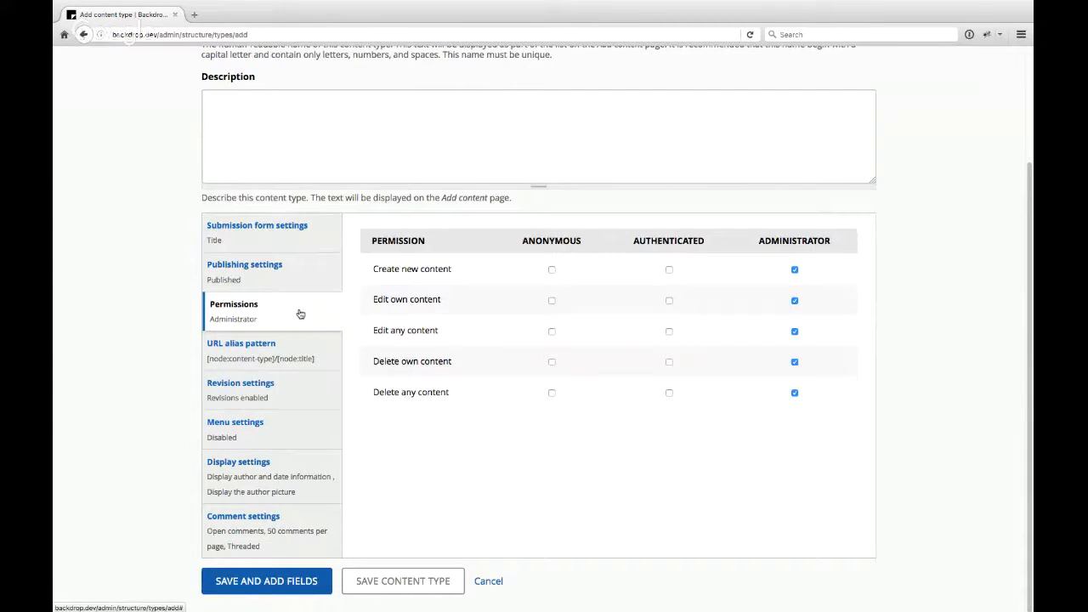
{"action": "left_click", "coordinate": [275, 351]}
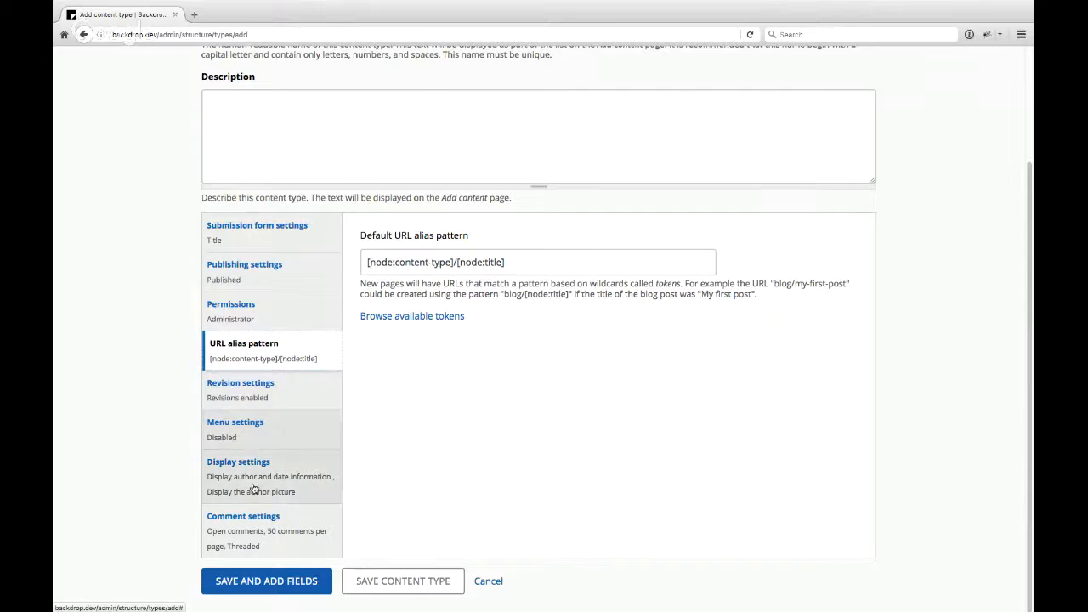
{"action": "left_click", "coordinate": [278, 589]}
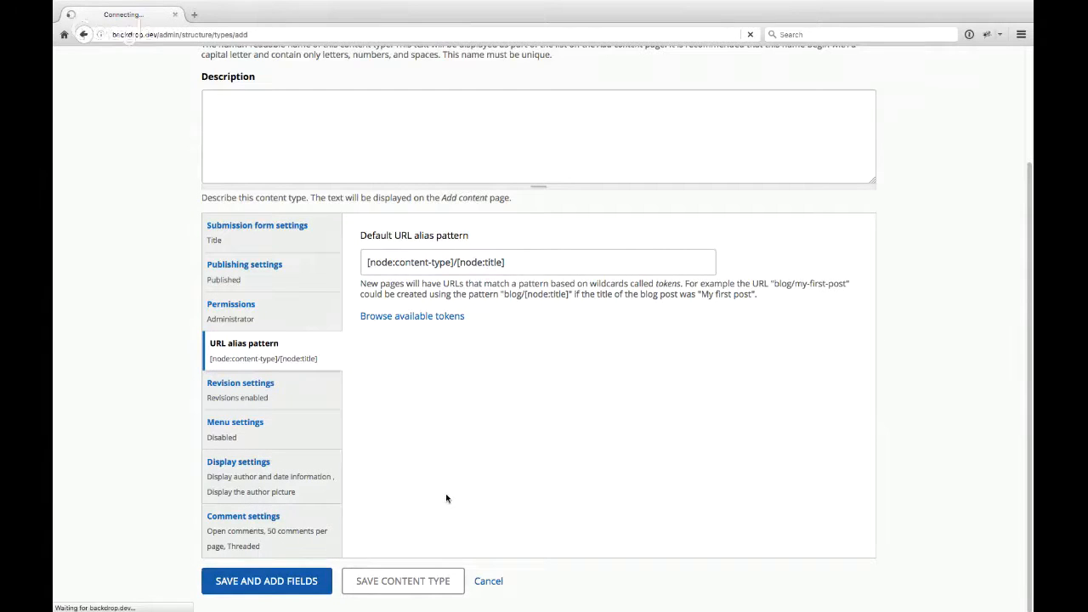
{"action": "scroll", "coordinate": [446, 494], "scroll_direction": "up", "scroll_amount": 3}
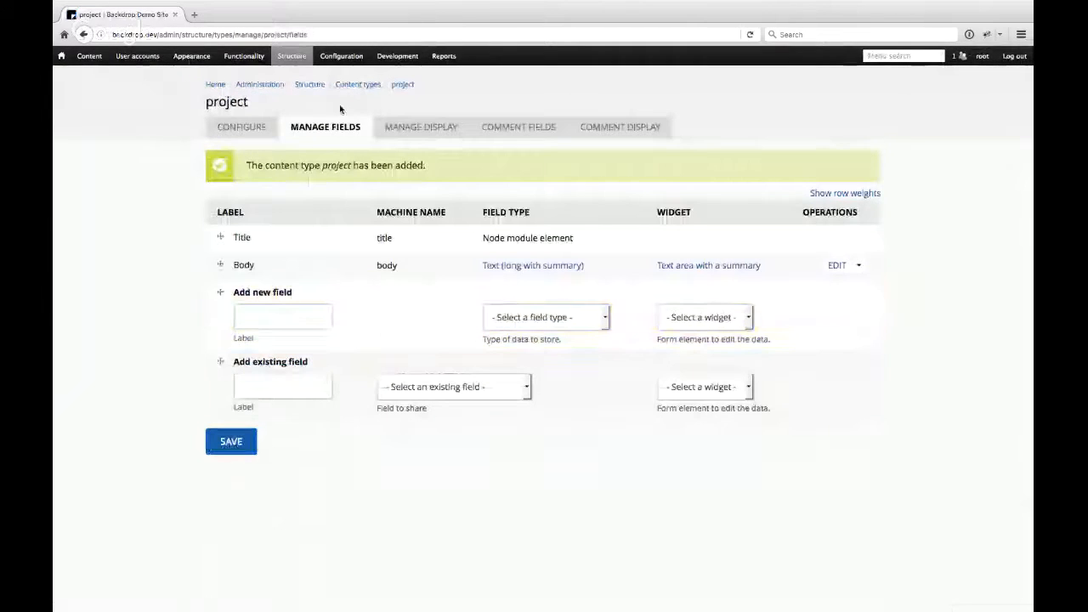
- Open the site's layouts, examine the available layout templates in the layout settings, and return to the layout list
{"action": "mouse_move", "coordinate": [292, 63]}
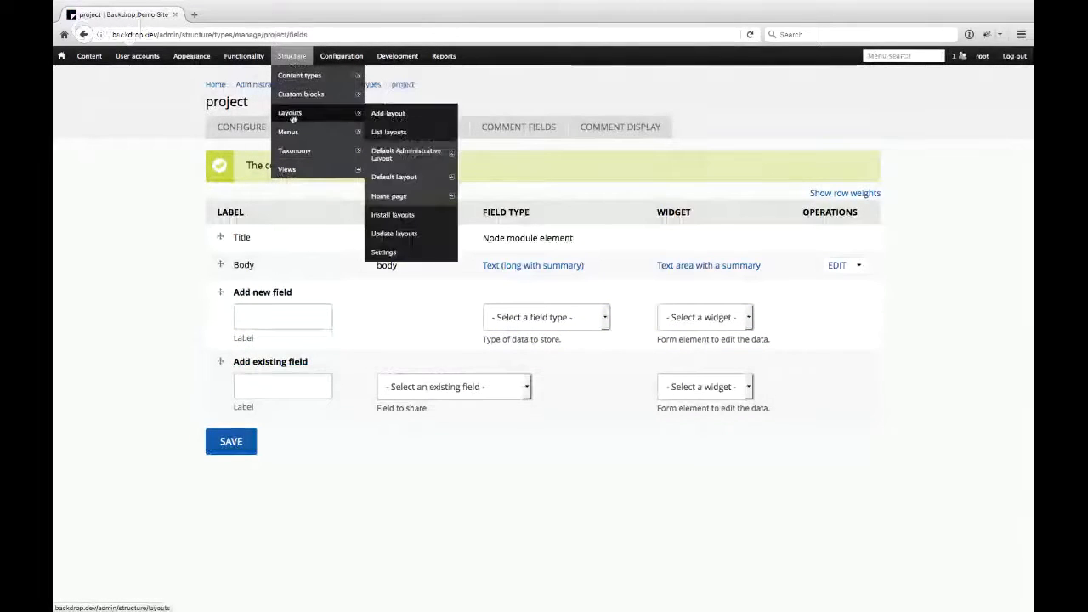
{"action": "left_click", "coordinate": [291, 116]}
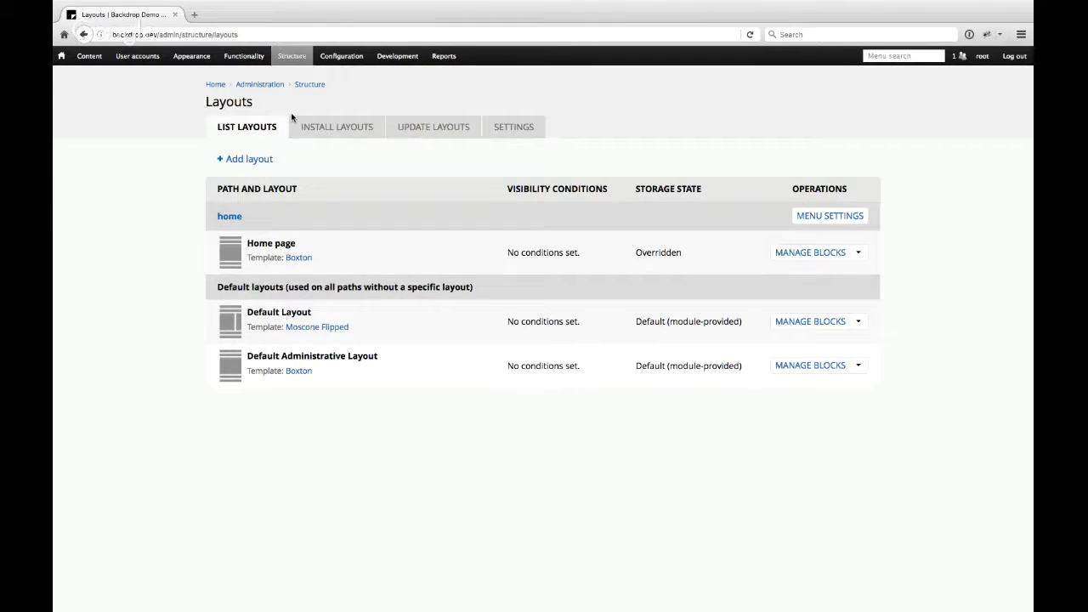
{"action": "left_click", "coordinate": [515, 127]}
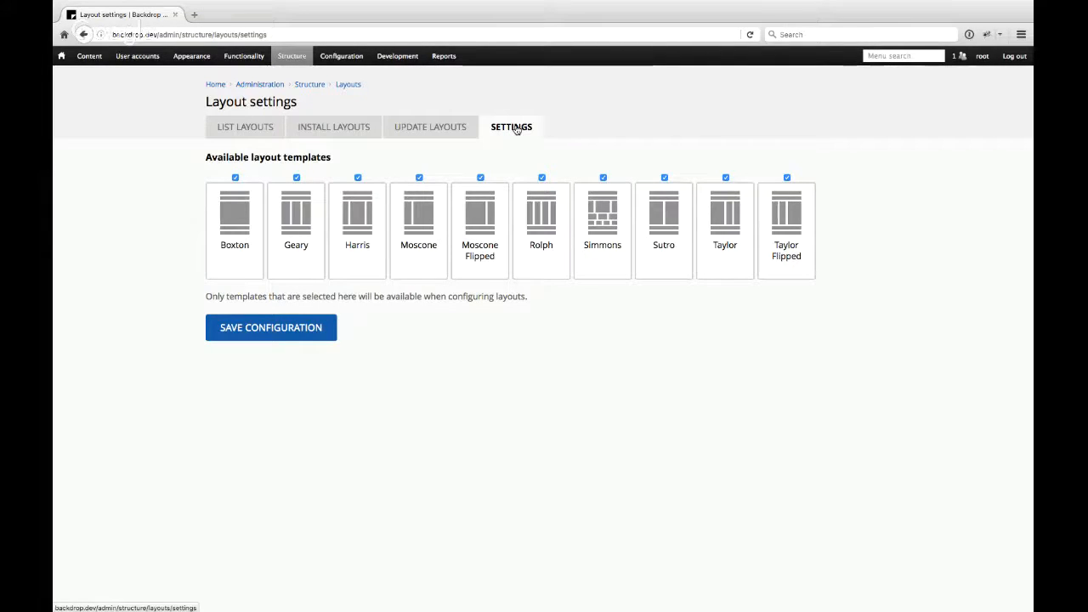
{"action": "left_click", "coordinate": [237, 132]}
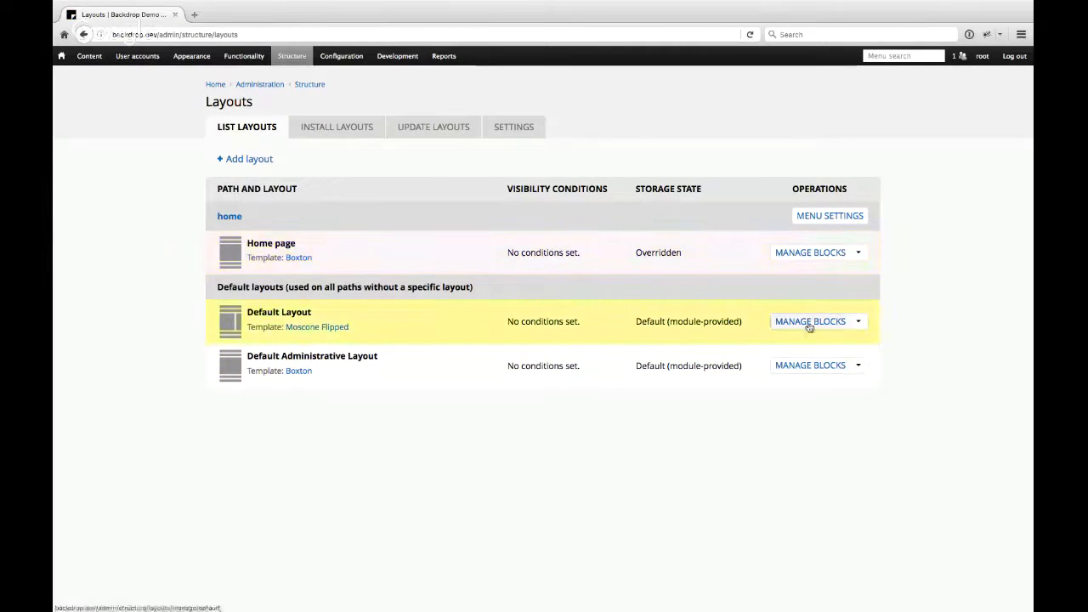
- Open the block management of the Default Layout and move the Breadcrumb block from the Top region to the Sidebar
{"action": "left_click", "coordinate": [809, 323]}
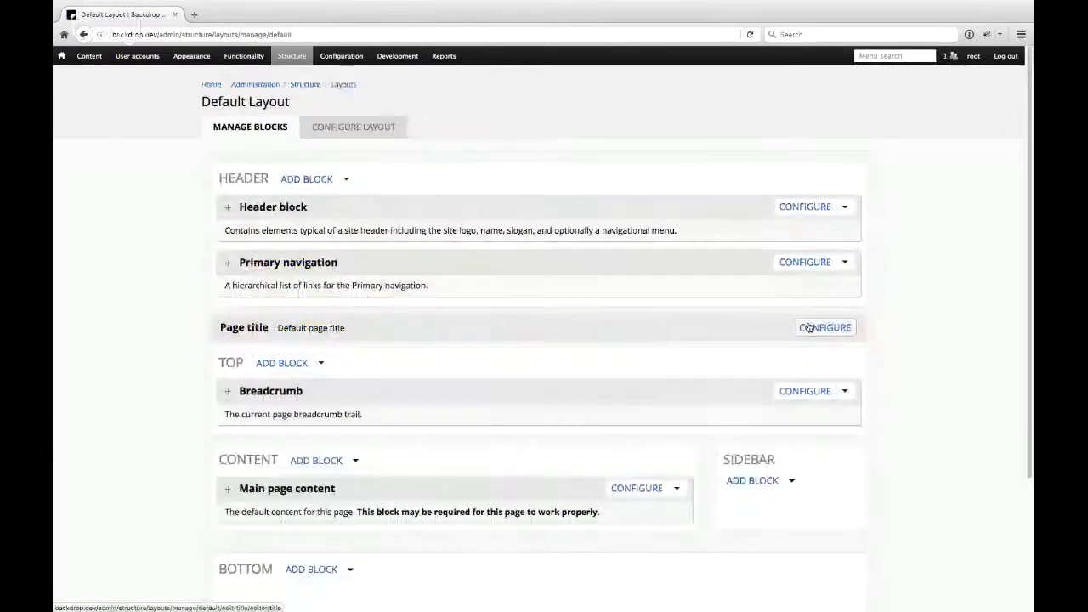
{"action": "scroll", "coordinate": [808, 326], "scroll_direction": "down", "scroll_amount": 4}
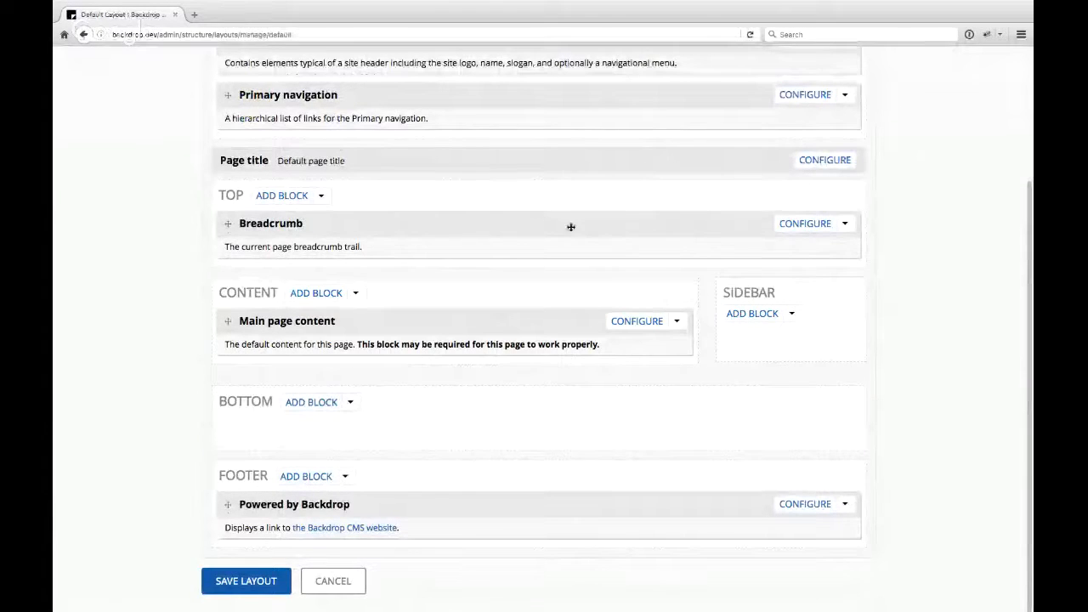
{"action": "left_click_drag", "start_coordinate": [570, 227], "coordinate": [802, 370]}
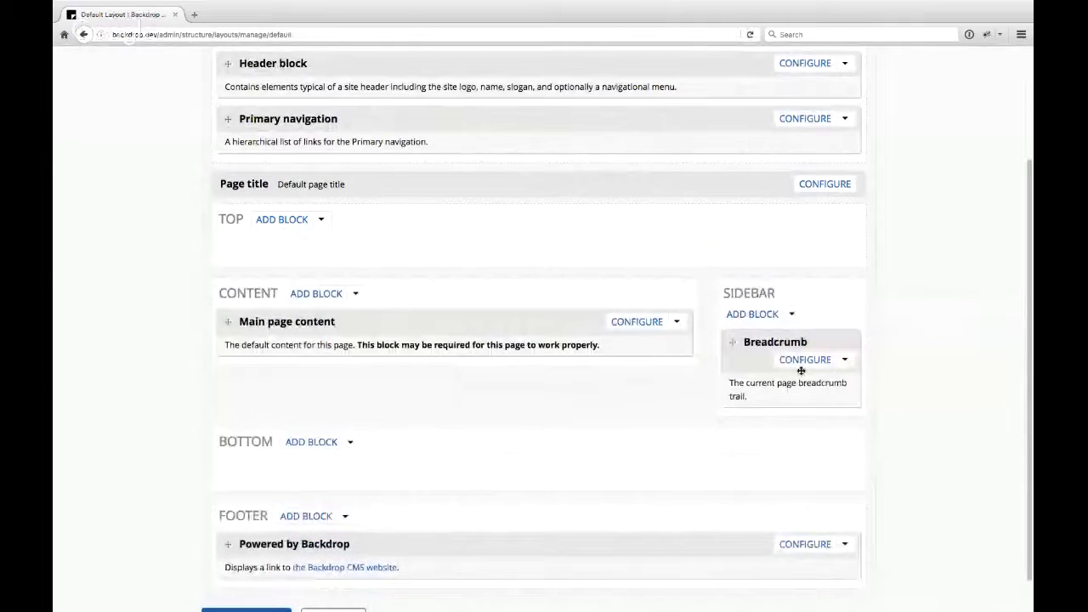
{"action": "scroll", "coordinate": [802, 372], "scroll_direction": "down", "scroll_amount": 1}
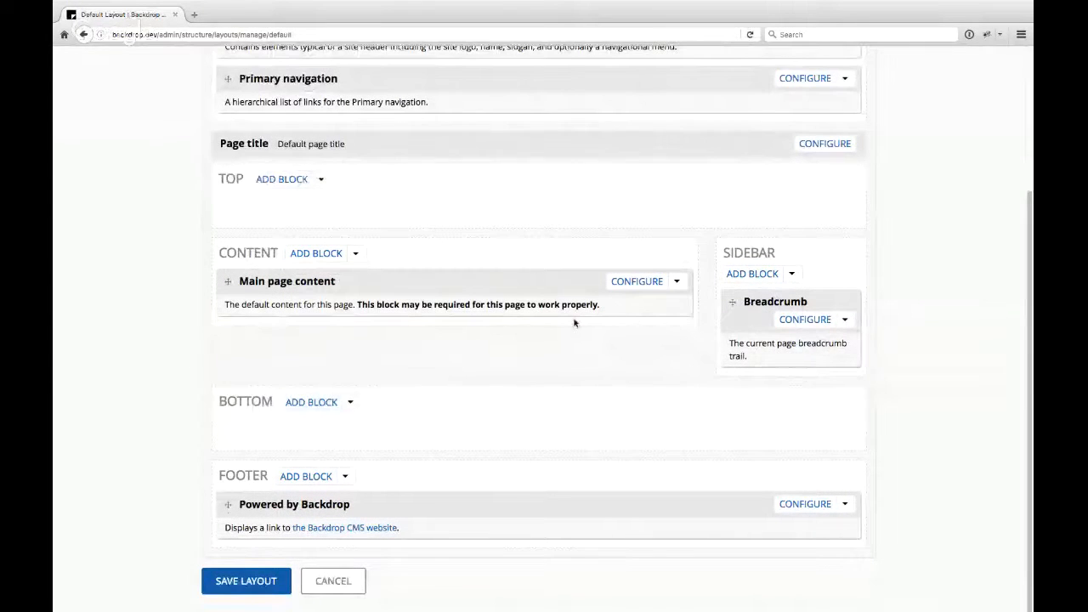
- Add a custom block titled "text" with the content "sample" to the Top region, and save the layout
{"action": "left_click", "coordinate": [281, 180]}
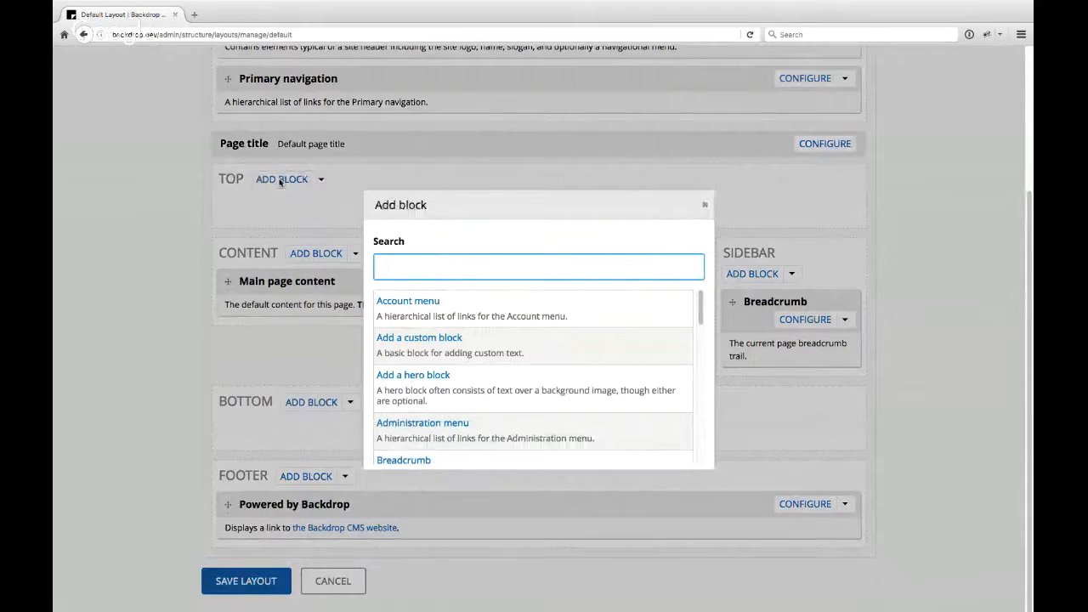
{"action": "left_click", "coordinate": [405, 346]}
{"action": "left_click", "coordinate": [433, 262]}
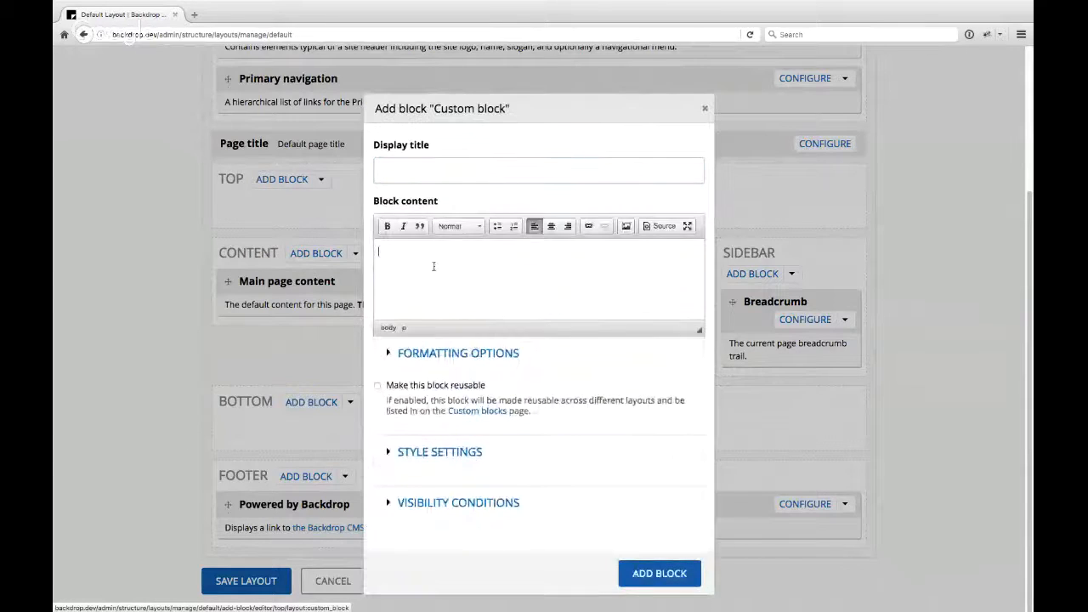
{"action": "type", "text": "sample"}
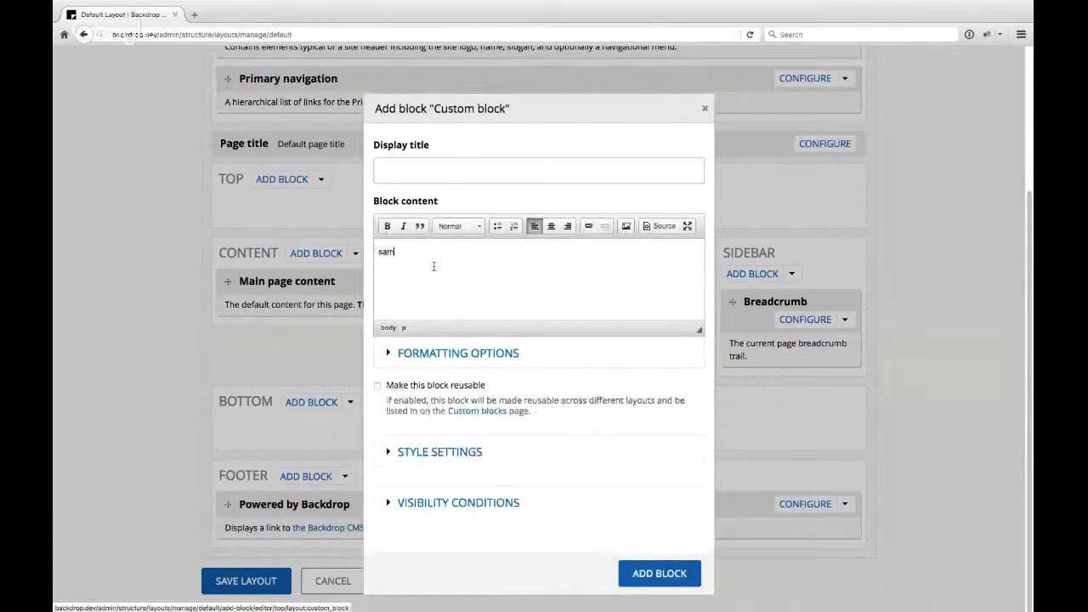
{"action": "left_click", "coordinate": [425, 176]}
{"action": "type", "text": "text"}
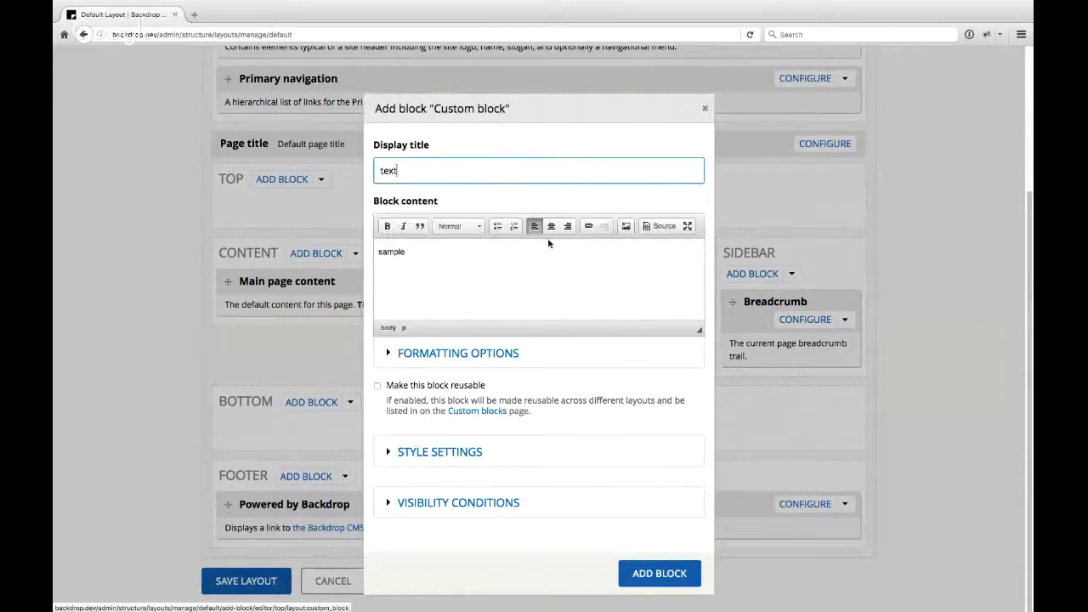
{"action": "left_click", "coordinate": [659, 572]}
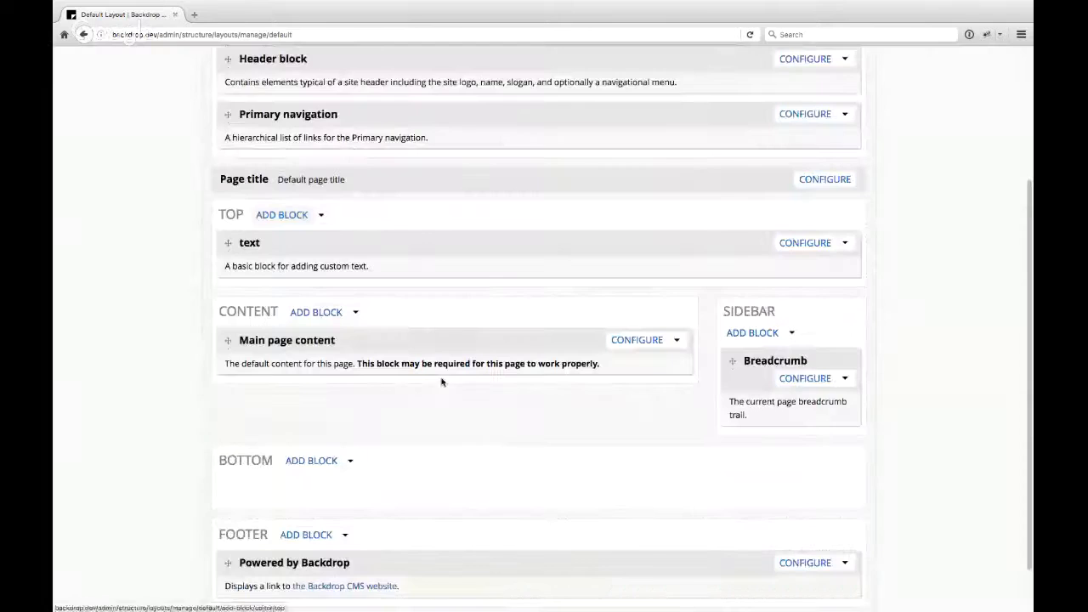
{"action": "left_click", "coordinate": [220, 581]}
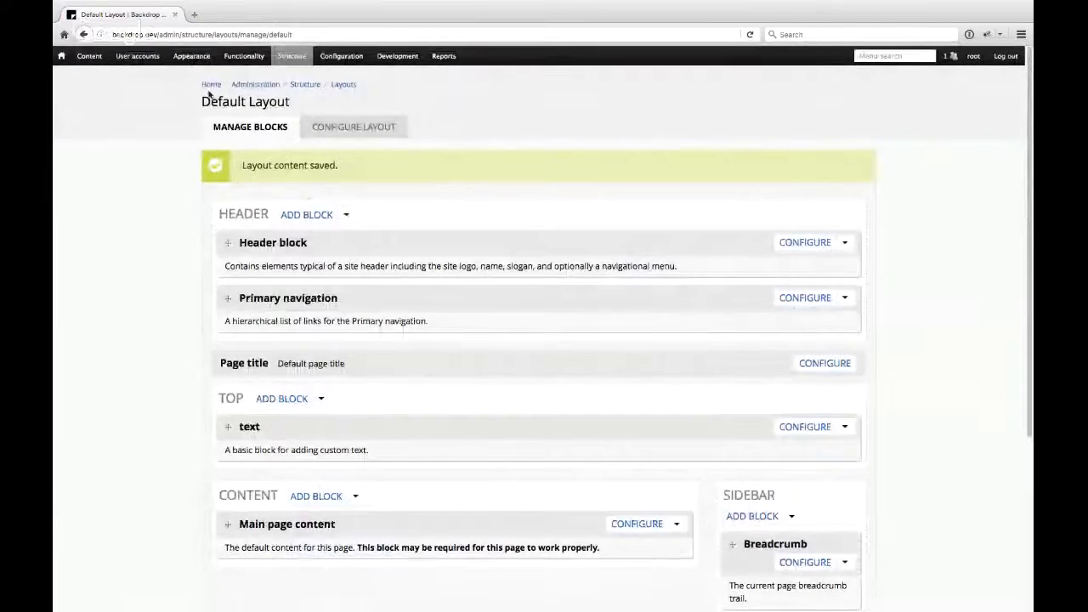
- Open "Your first post!" from the site's home page and check the custom block's title and text there
{"action": "left_click", "coordinate": [211, 85]}
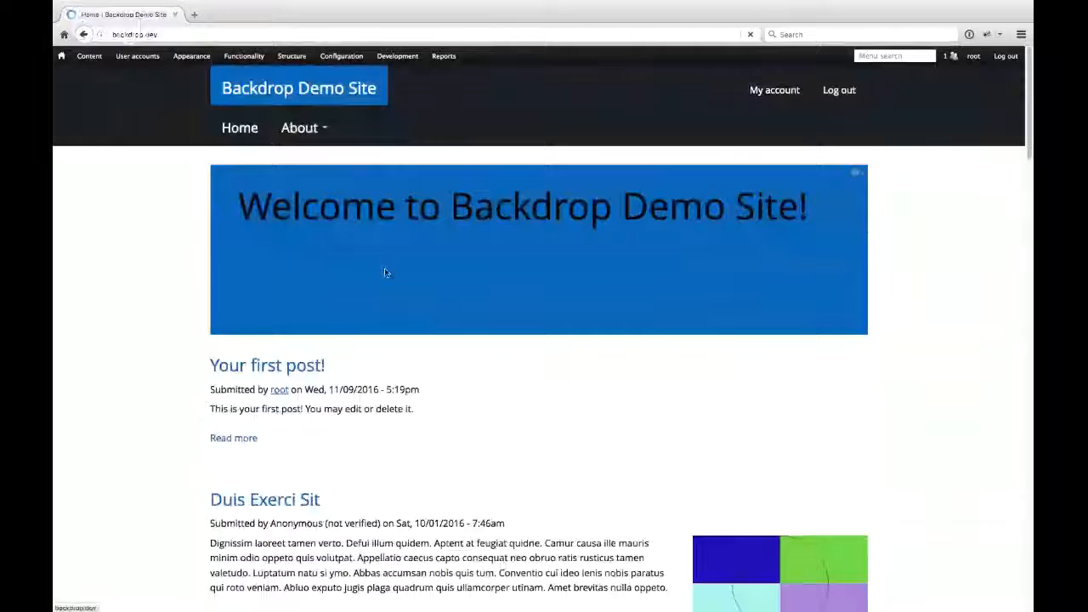
{"action": "left_click", "coordinate": [309, 367]}
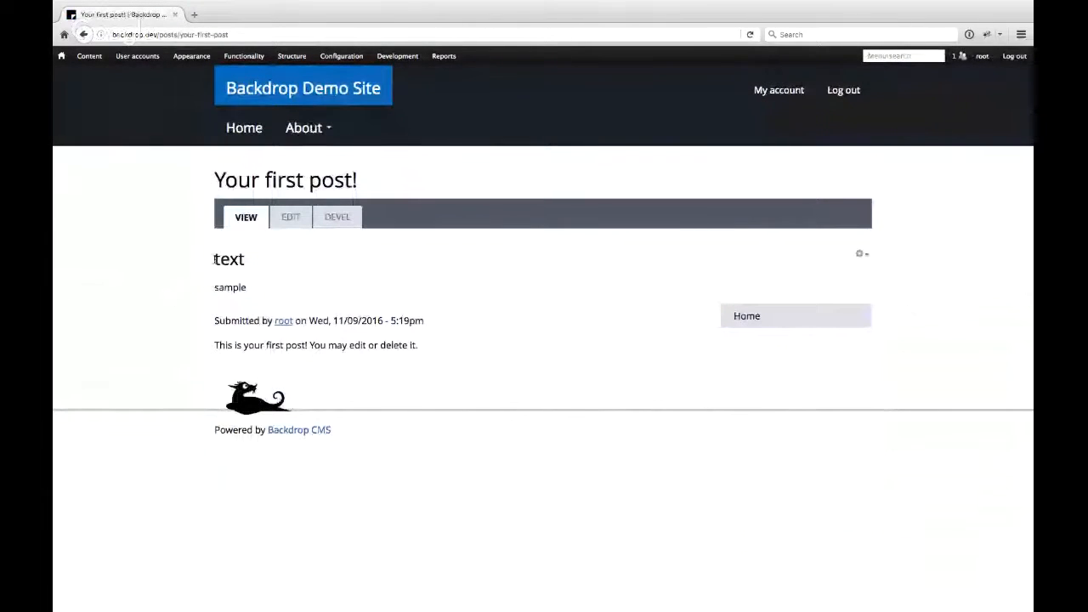
{"action": "double_click", "coordinate": [228, 259]}
{"action": "left_click_drag", "start_coordinate": [249, 285], "coordinate": [254, 287]}
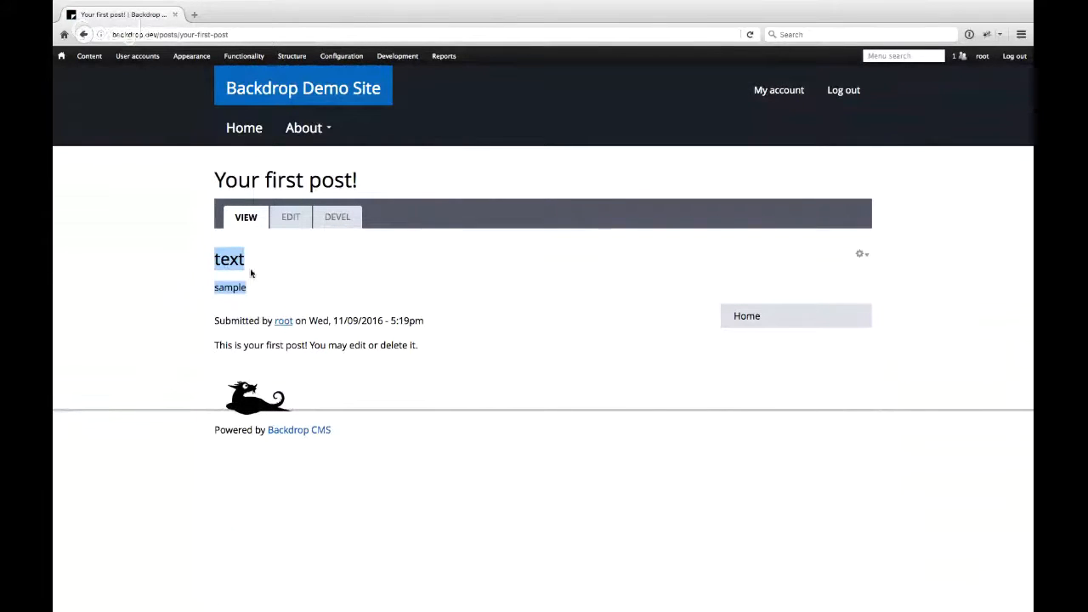
- Examine the site's list of views and its list of custom blocks, and return to the views list
{"action": "mouse_move", "coordinate": [287, 52]}
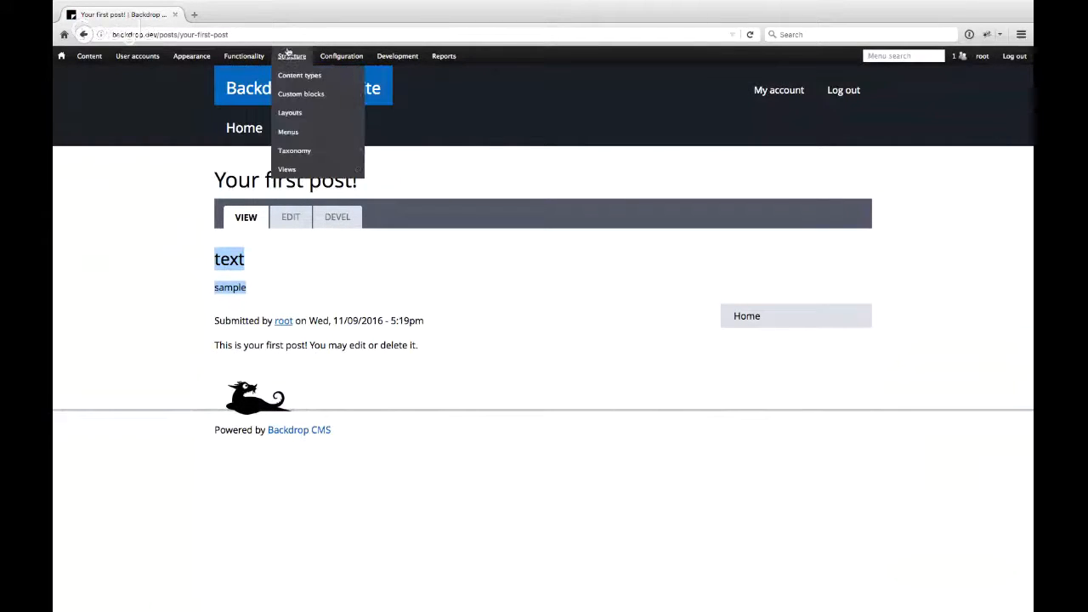
{"action": "left_click", "coordinate": [287, 169]}
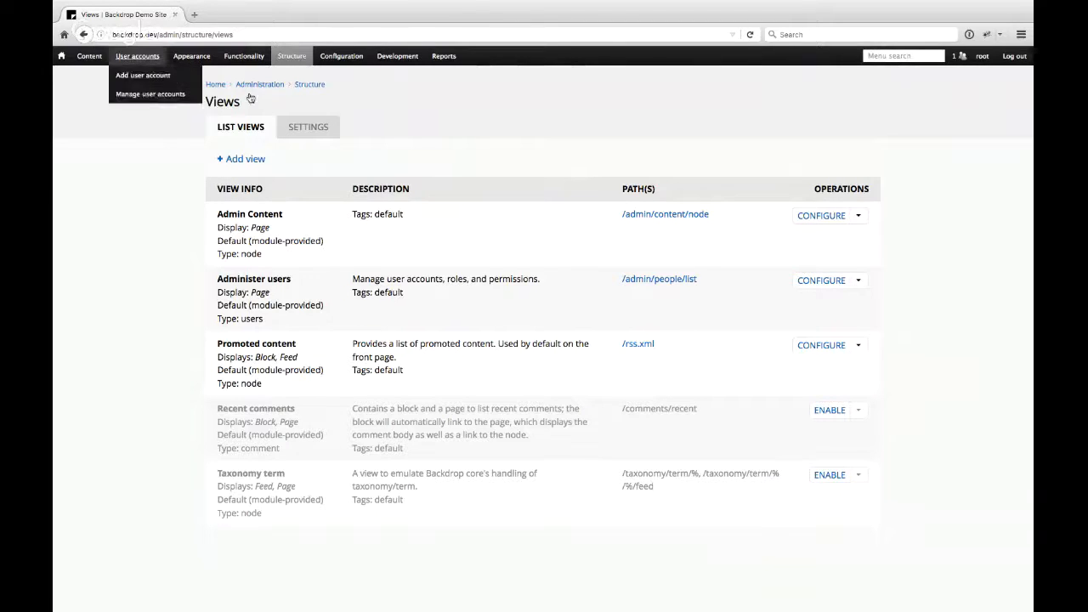
{"action": "mouse_move", "coordinate": [284, 59]}
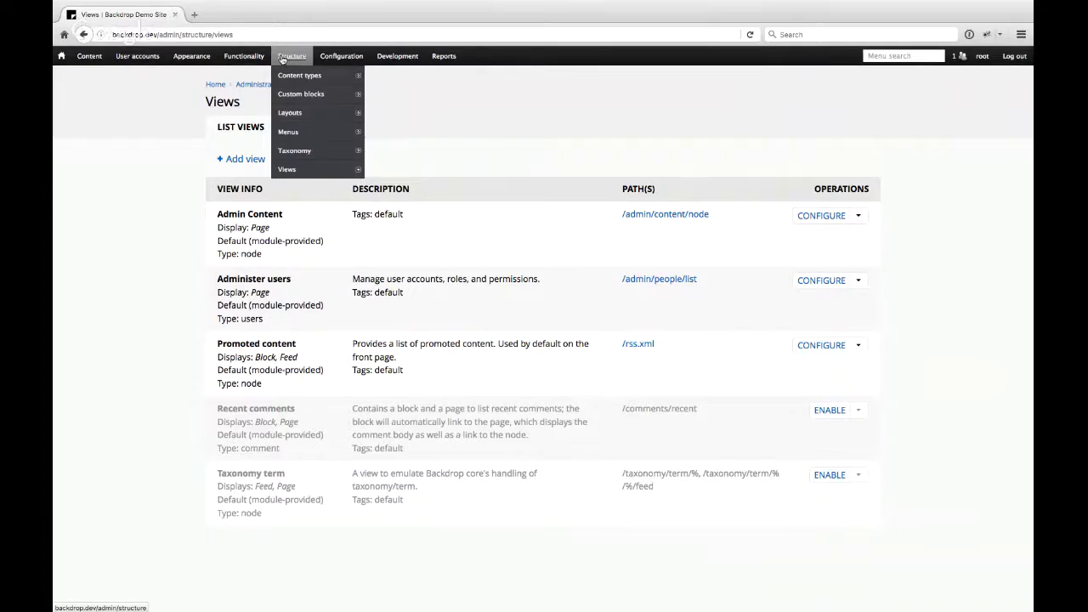
{"action": "mouse_move", "coordinate": [336, 75]}
{"action": "left_click", "coordinate": [284, 94]}
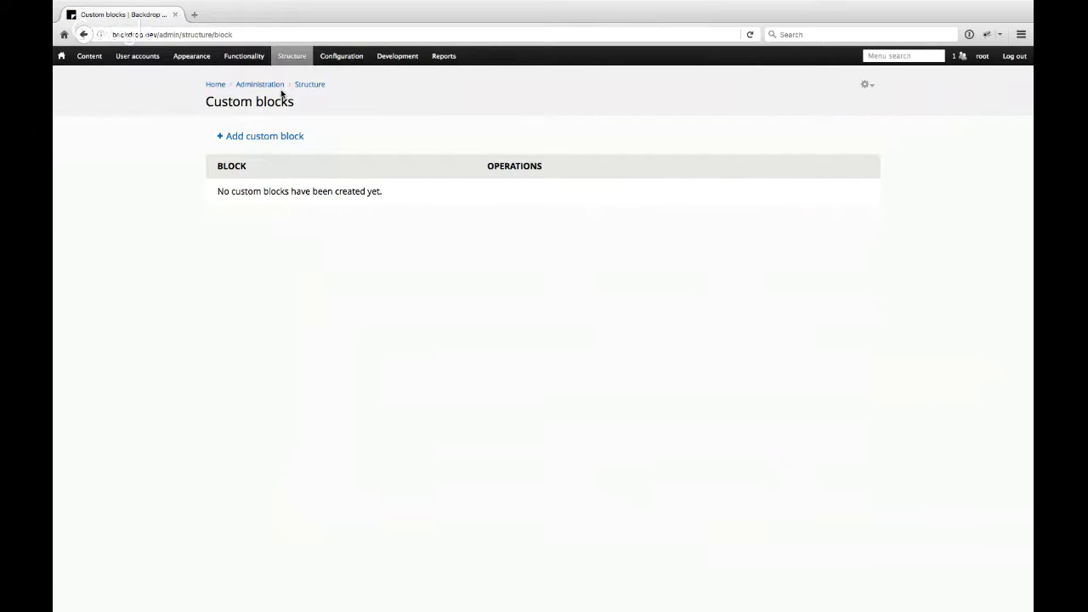
{"action": "left_click", "coordinate": [85, 38]}
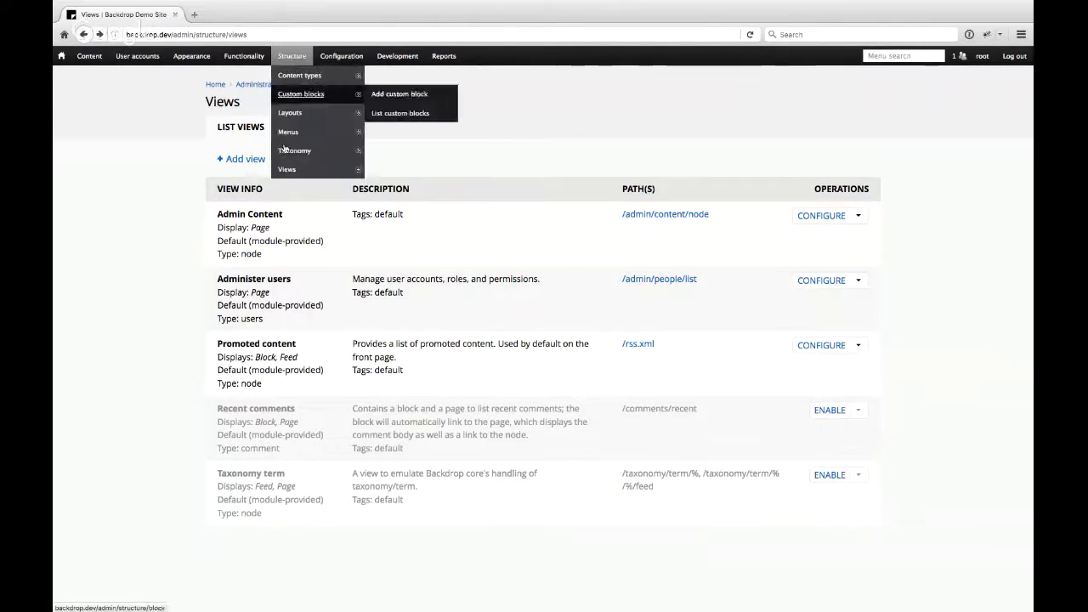
- Start a new layout in the site's layouts, naming it "node/%" and choosing the Sutro template
{"action": "left_click", "coordinate": [286, 116]}
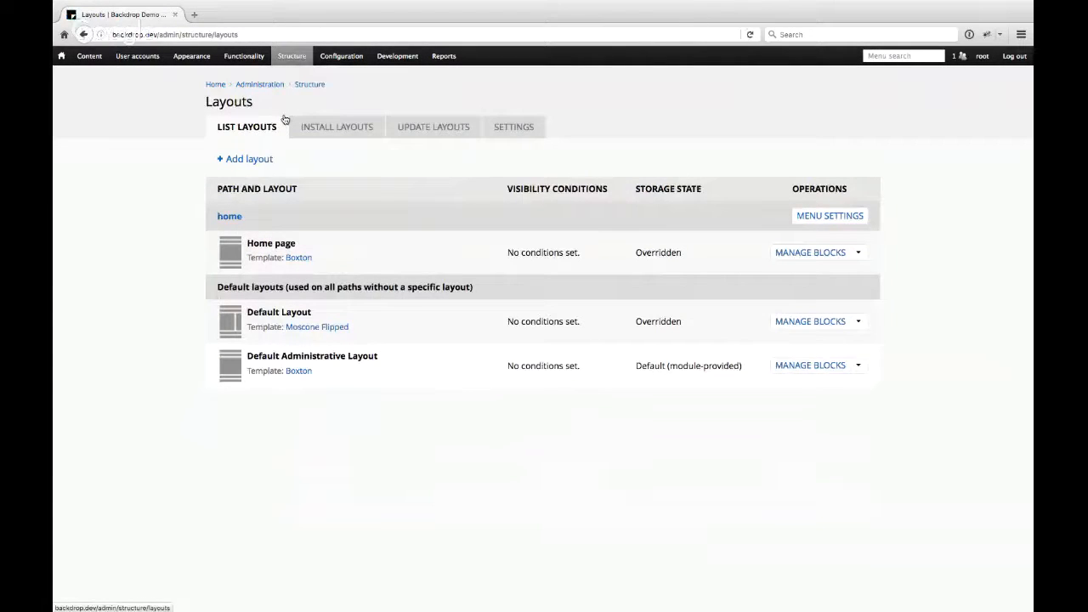
{"action": "left_click", "coordinate": [243, 164]}
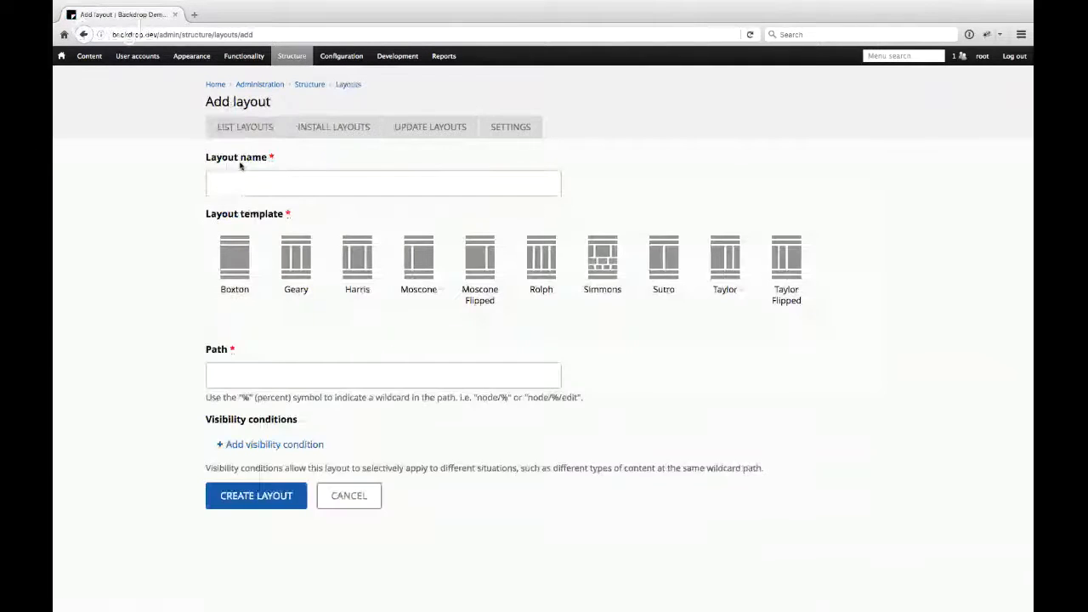
{"action": "left_click", "coordinate": [224, 184]}
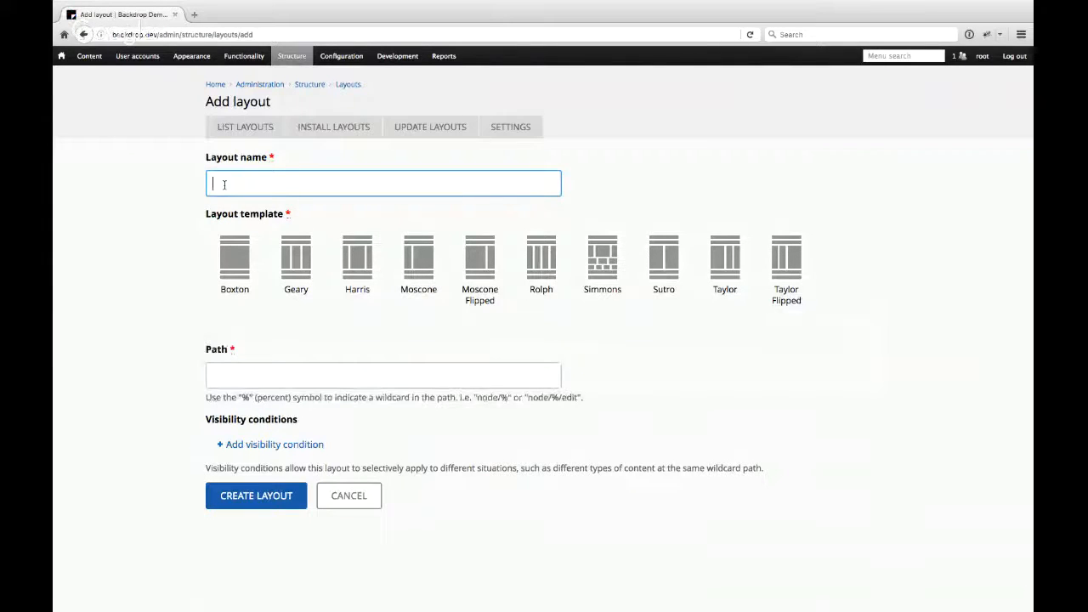
{"action": "type", "text": "node/"}
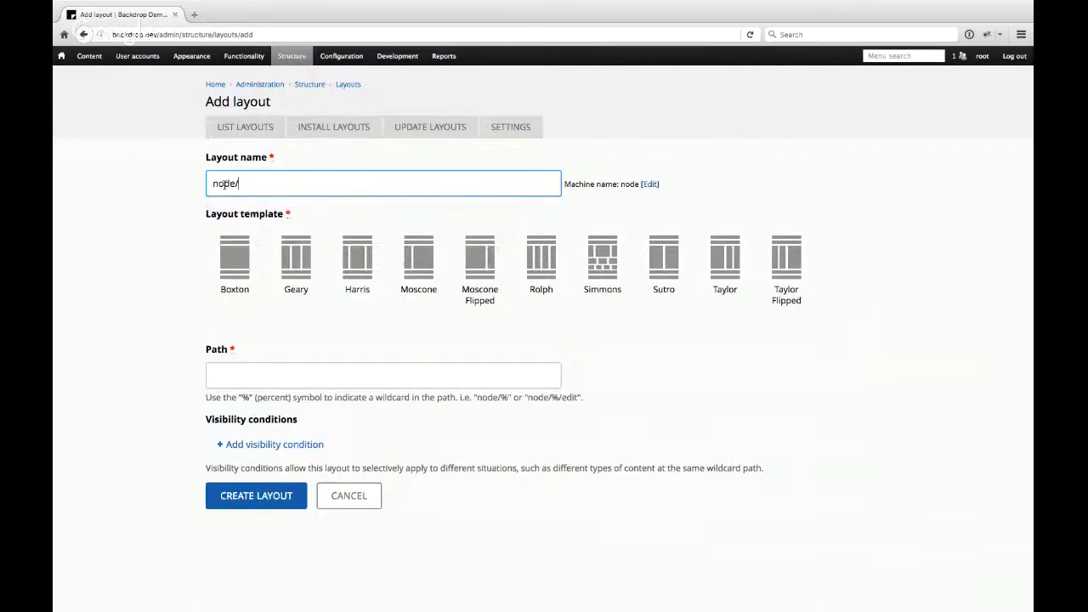
{"action": "type", "text": "%"}
{"action": "left_click", "coordinate": [250, 280]}
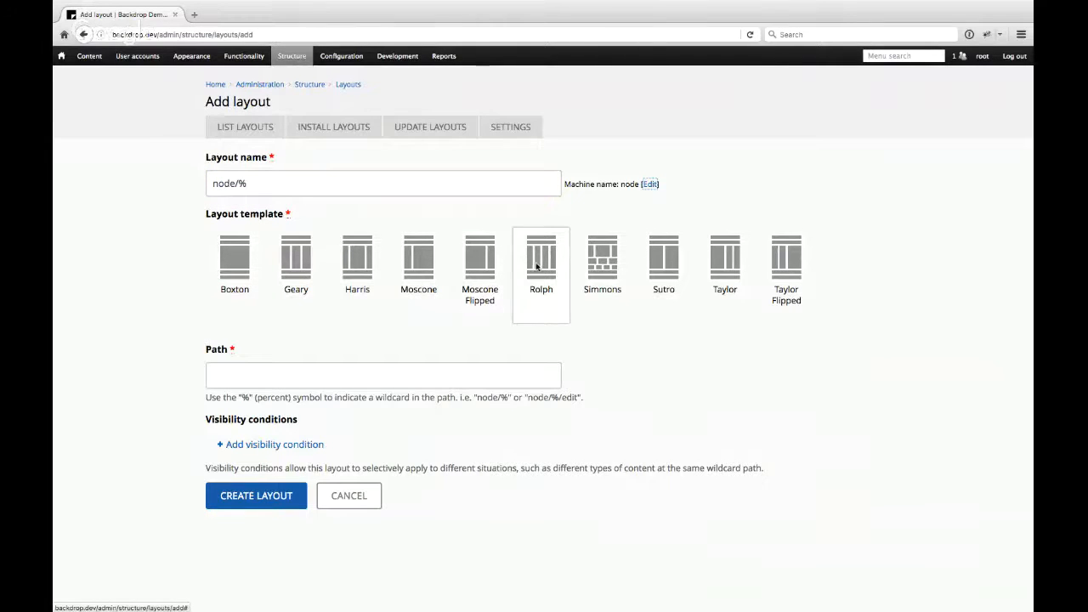
{"action": "left_click", "coordinate": [659, 253]}
- Set the new layout's path to node/% and rename the layout as Posts
{"action": "left_click", "coordinate": [313, 371]}
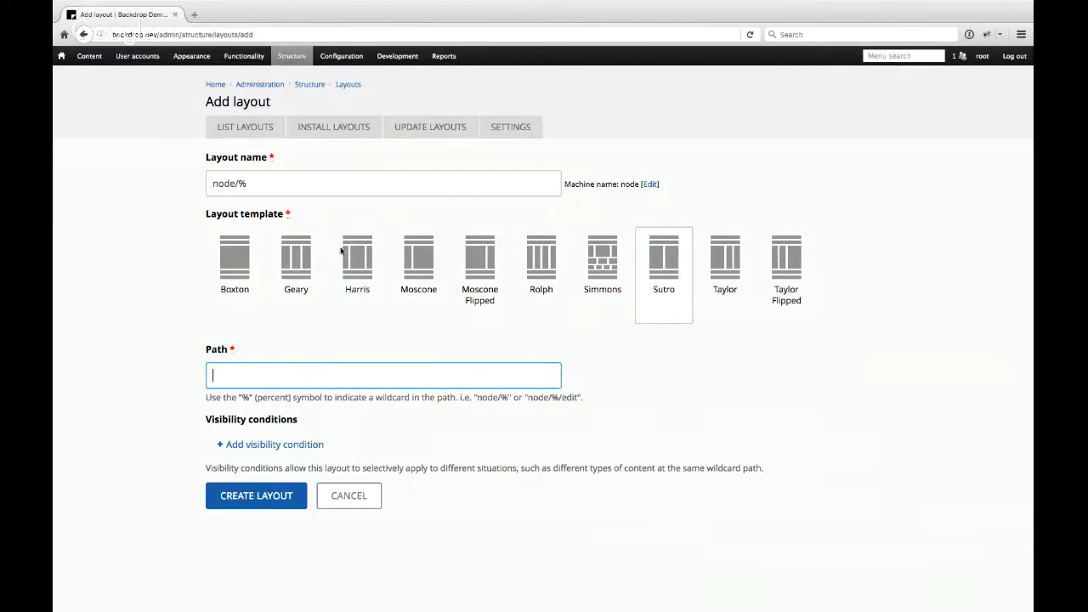
{"action": "type", "text": "node/"}
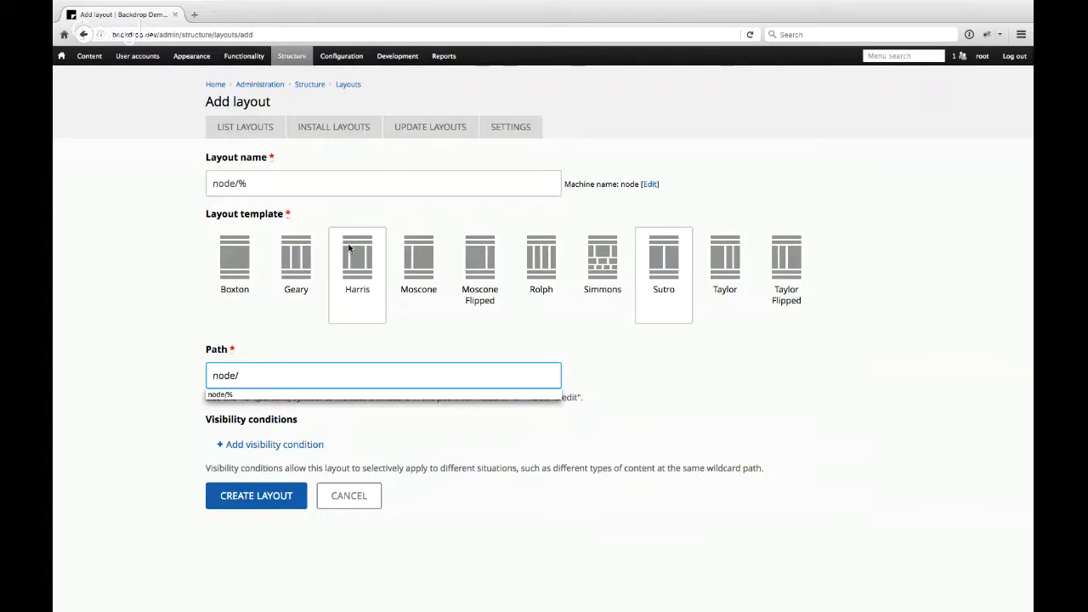
{"action": "type", "text": "%"}
{"action": "left_click", "coordinate": [335, 156]}
{"action": "left_click", "coordinate": [277, 182]}
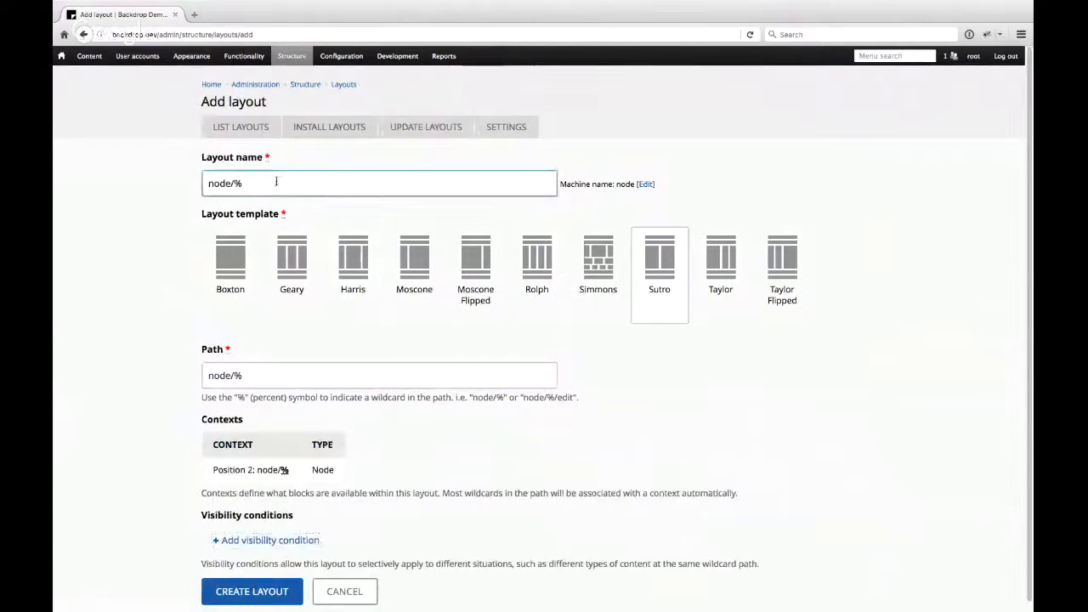
{"action": "key", "text": "ctrl+a"}
{"action": "type", "text": "Posts"}
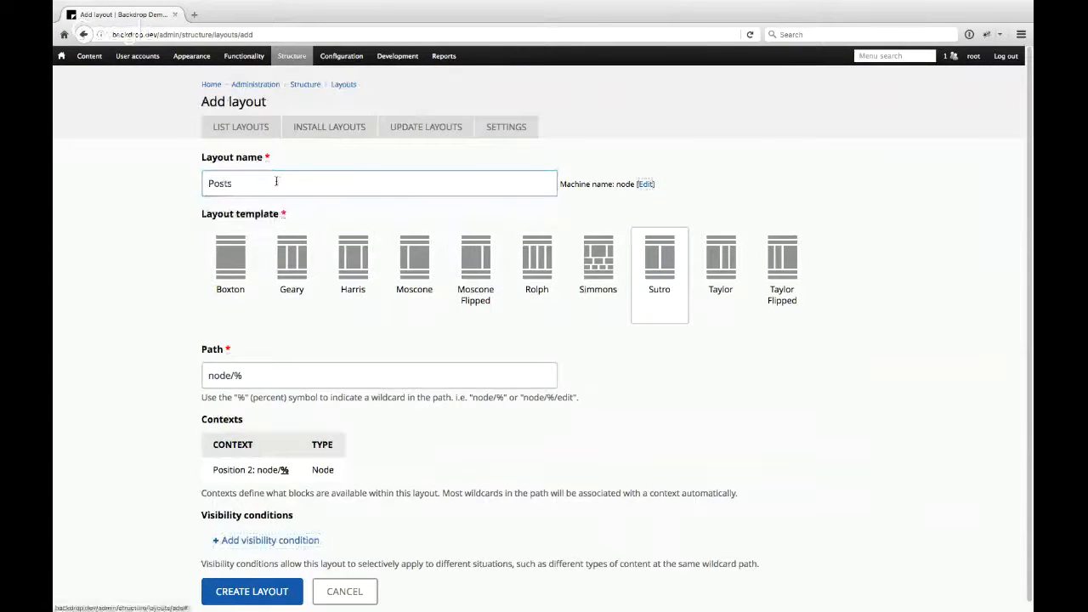
- Try user/% as the layout path to examine its context, and restore the path to node/%
{"action": "scroll", "coordinate": [276, 181], "scroll_direction": "down", "scroll_amount": 1}
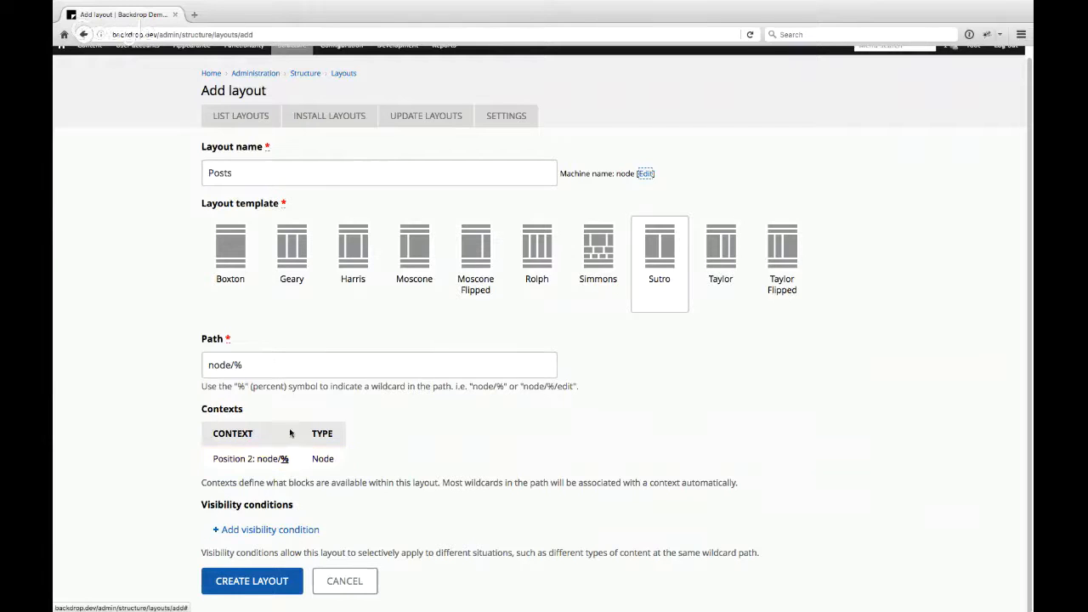
{"action": "left_click", "coordinate": [288, 366]}
{"action": "triple_click", "coordinate": [288, 367]}
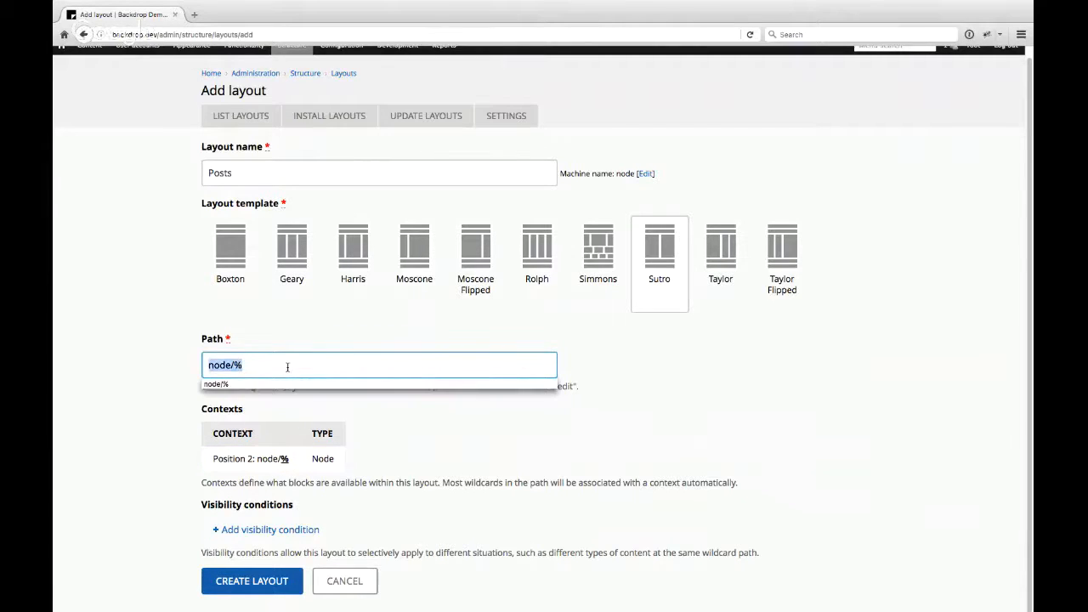
{"action": "type", "text": "user/"}
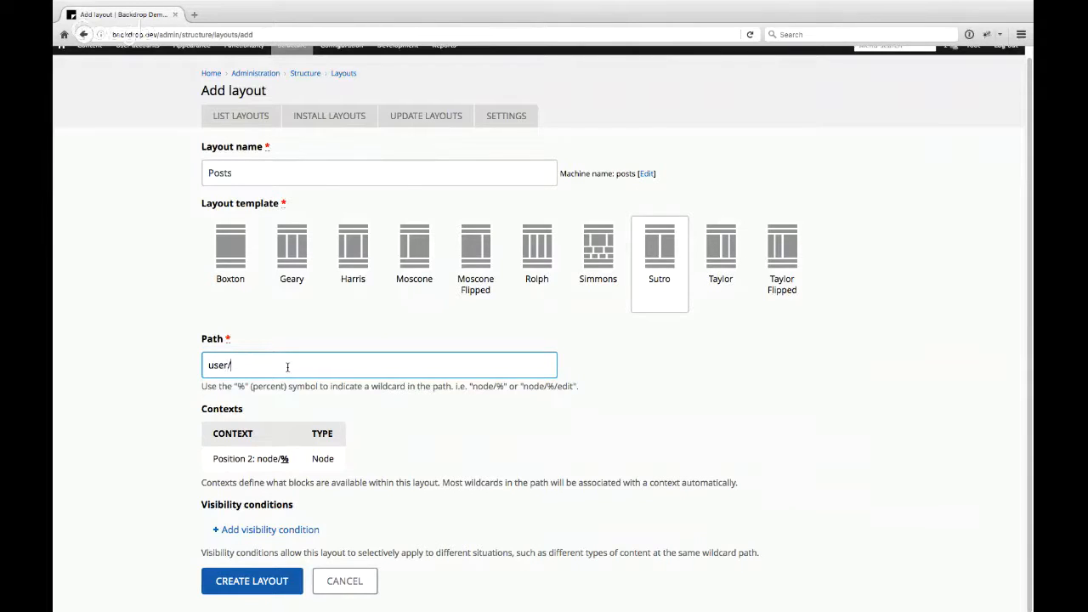
{"action": "type", "text": "%"}
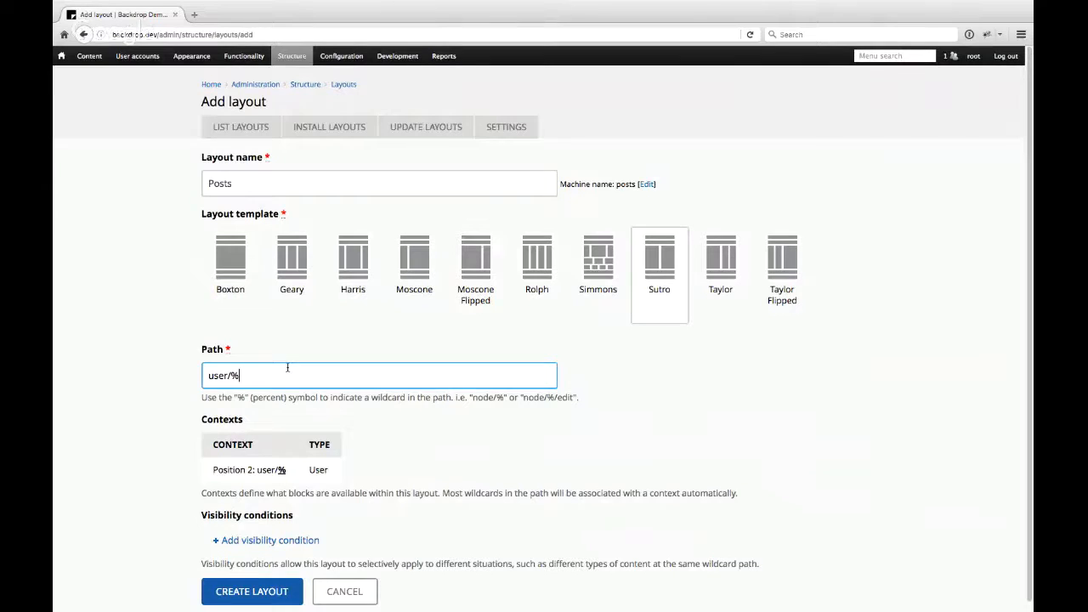
{"action": "key", "text": "ctrl+a"}
{"action": "type", "text": "node/%"}
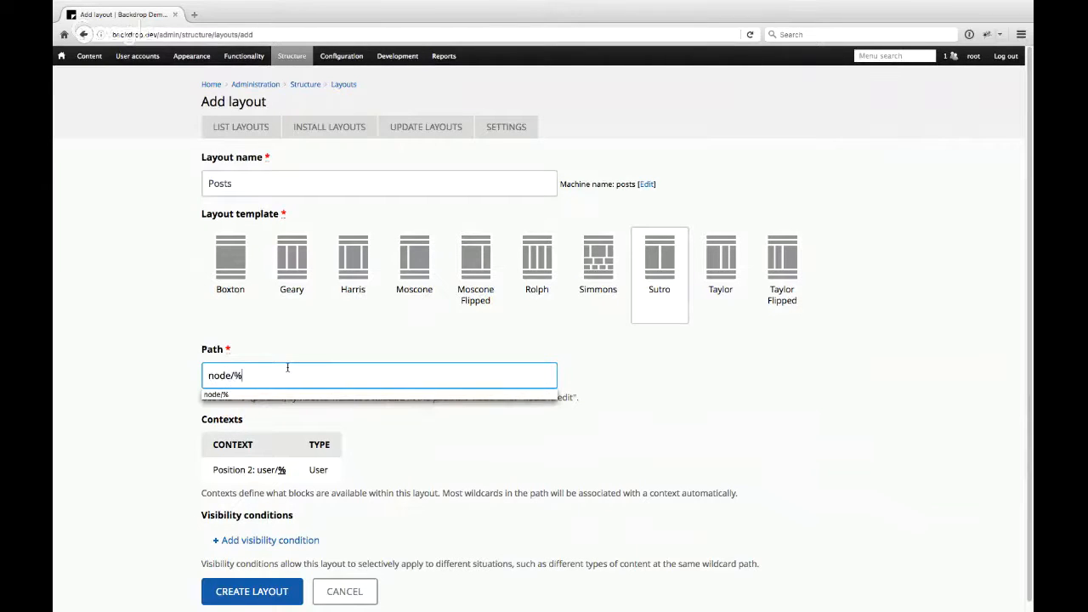
{"action": "key", "text": "Tab"}
- Add a Node: Type visibility condition limiting the layout to the Post type, and create the layout
{"action": "scroll", "coordinate": [334, 338], "scroll_direction": "down", "scroll_amount": 1}
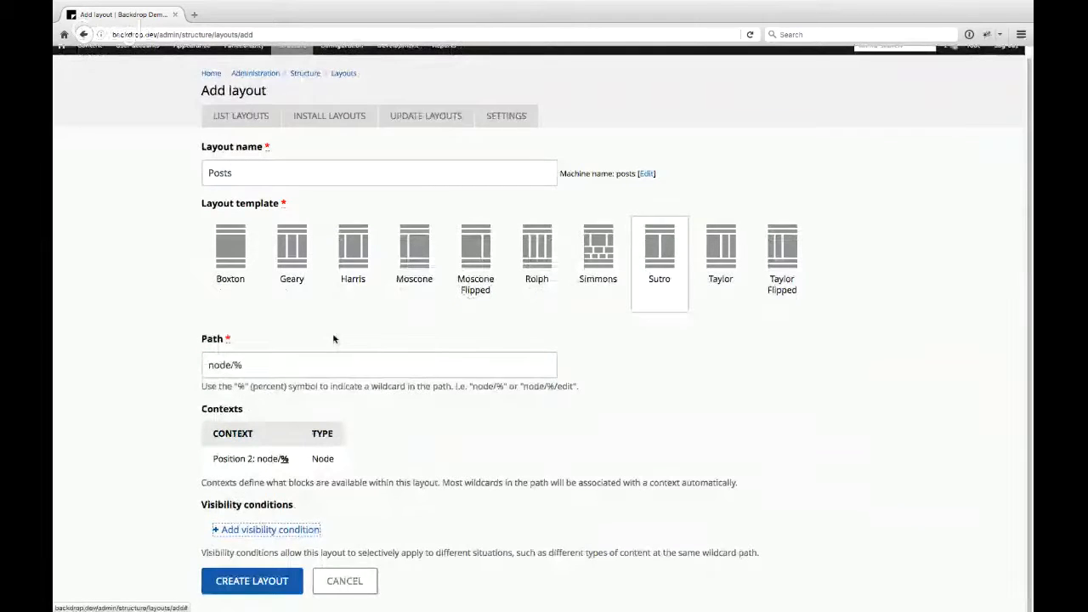
{"action": "left_click", "coordinate": [270, 530]}
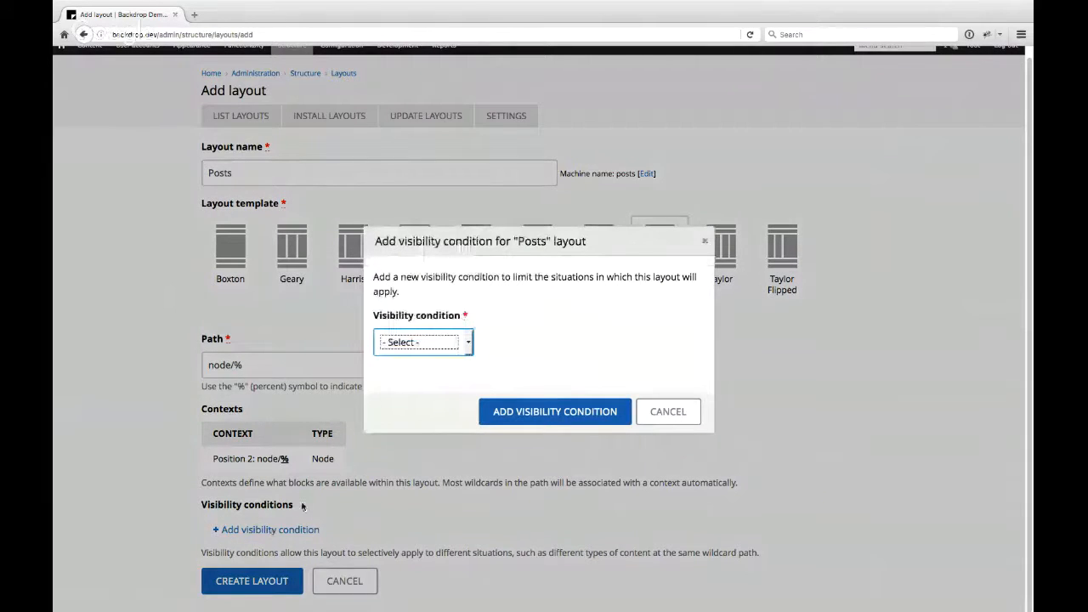
{"action": "left_click", "coordinate": [430, 342]}
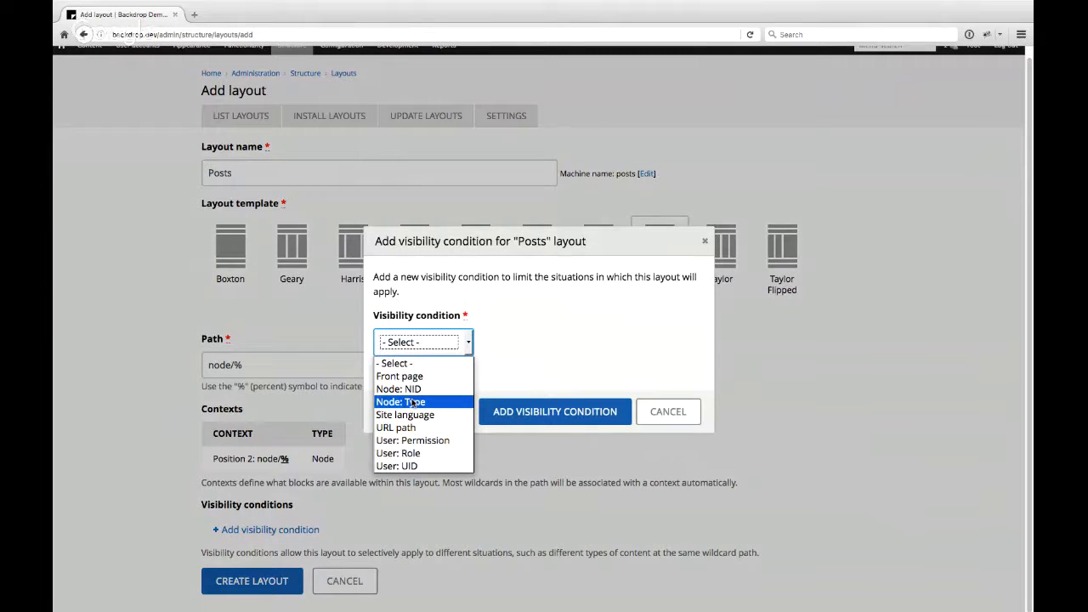
{"action": "left_click", "coordinate": [414, 402]}
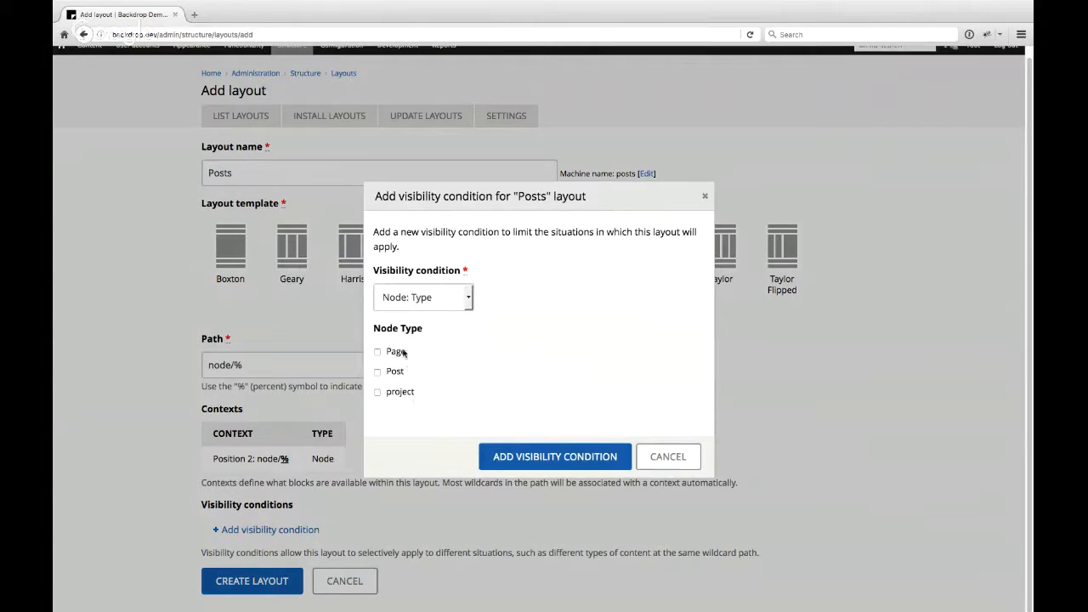
{"action": "left_click", "coordinate": [396, 372]}
{"action": "left_click", "coordinate": [556, 456]}
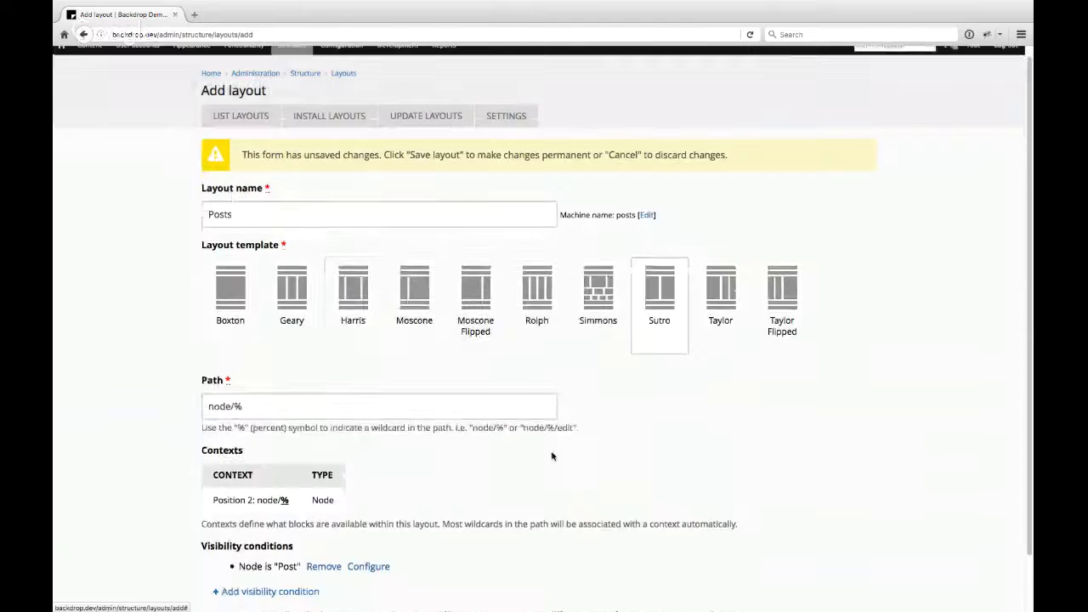
{"action": "scroll", "coordinate": [376, 357], "scroll_direction": "down", "scroll_amount": 1}
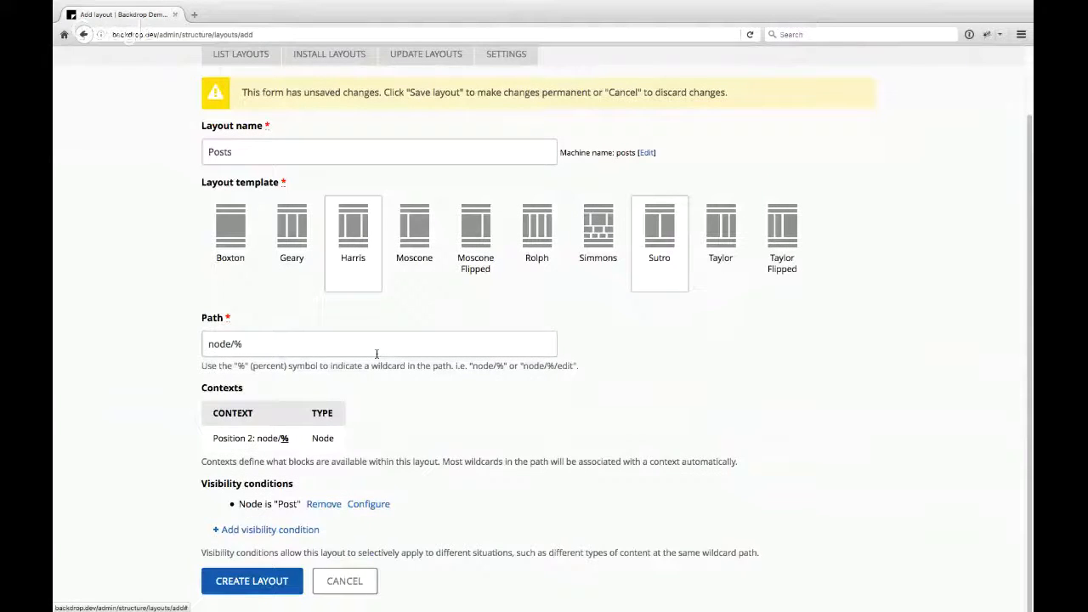
{"action": "left_click", "coordinate": [253, 579]}
{"action": "scroll", "coordinate": [511, 369], "scroll_direction": "down", "scroll_amount": 5}
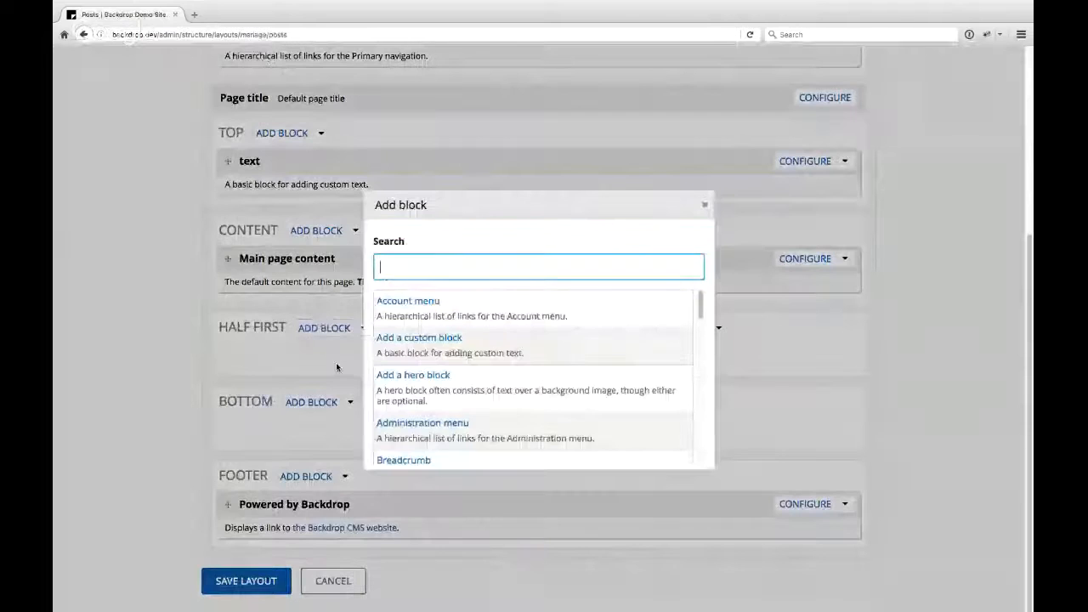
- Start a custom block in the Half First region with the block content "test"
{"action": "left_click", "coordinate": [418, 338]}
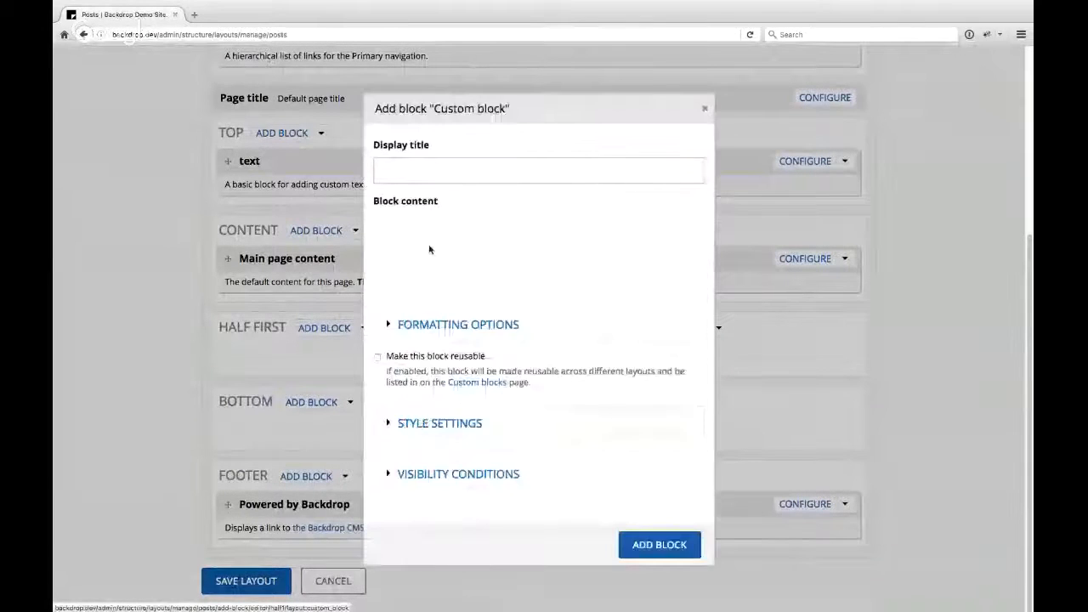
{"action": "left_click", "coordinate": [413, 246]}
{"action": "type", "text": "a"}
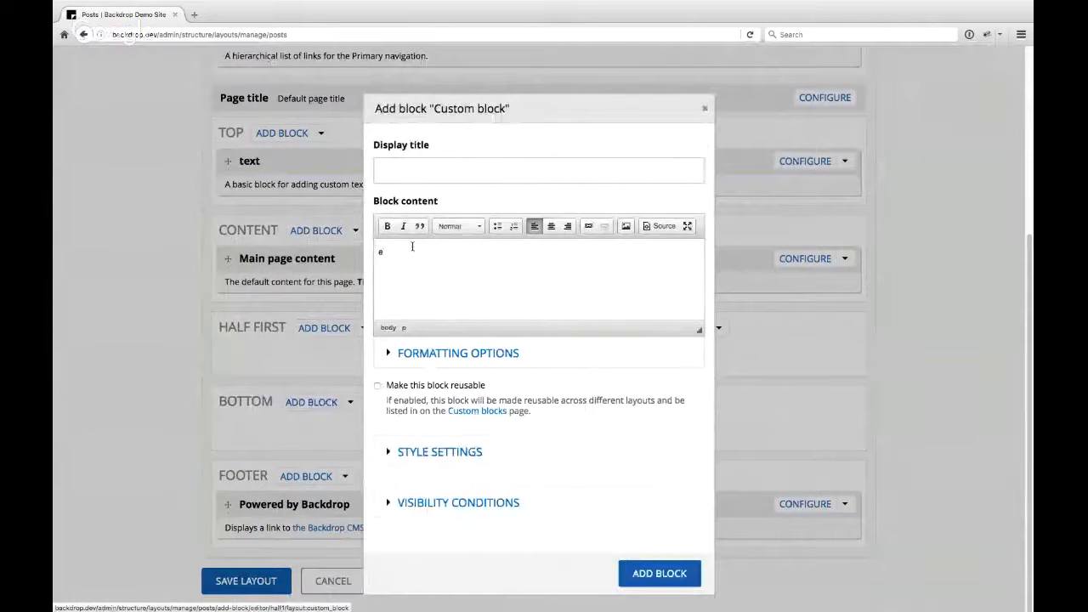
{"action": "type", "text": "est"}
- Set the custom block's style to Dynamic in its style settings
{"action": "left_click", "coordinate": [432, 452]}
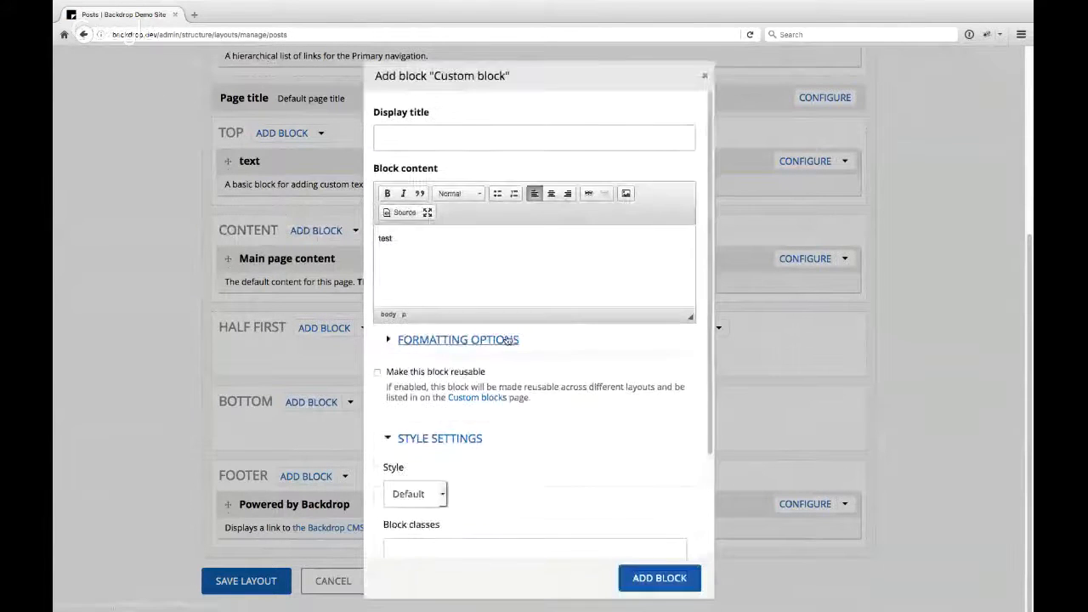
{"action": "scroll", "coordinate": [505, 341], "scroll_direction": "down", "scroll_amount": 3}
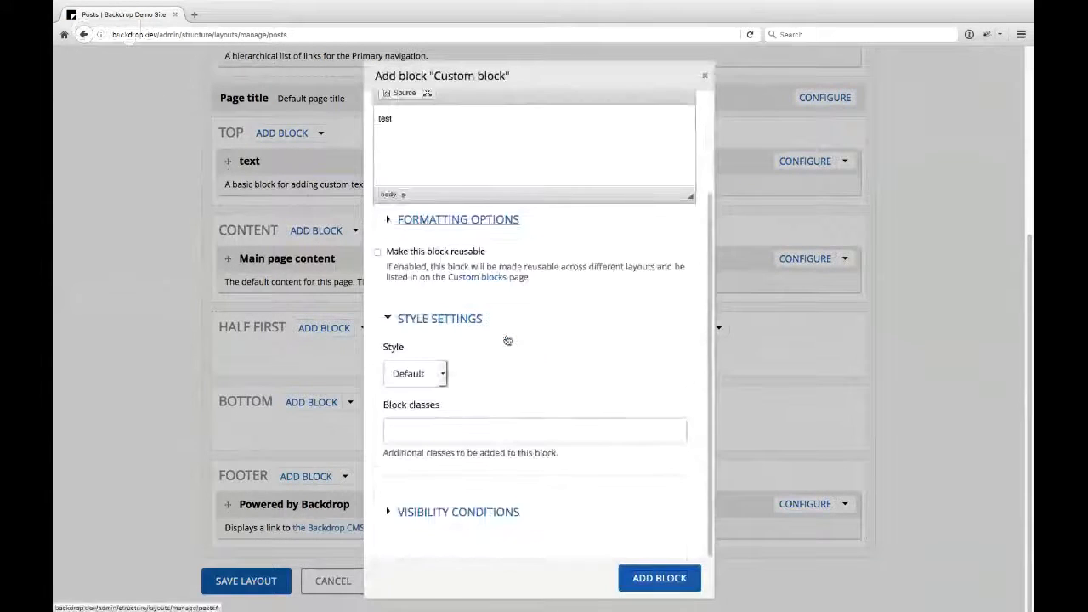
{"action": "left_click", "coordinate": [422, 374]}
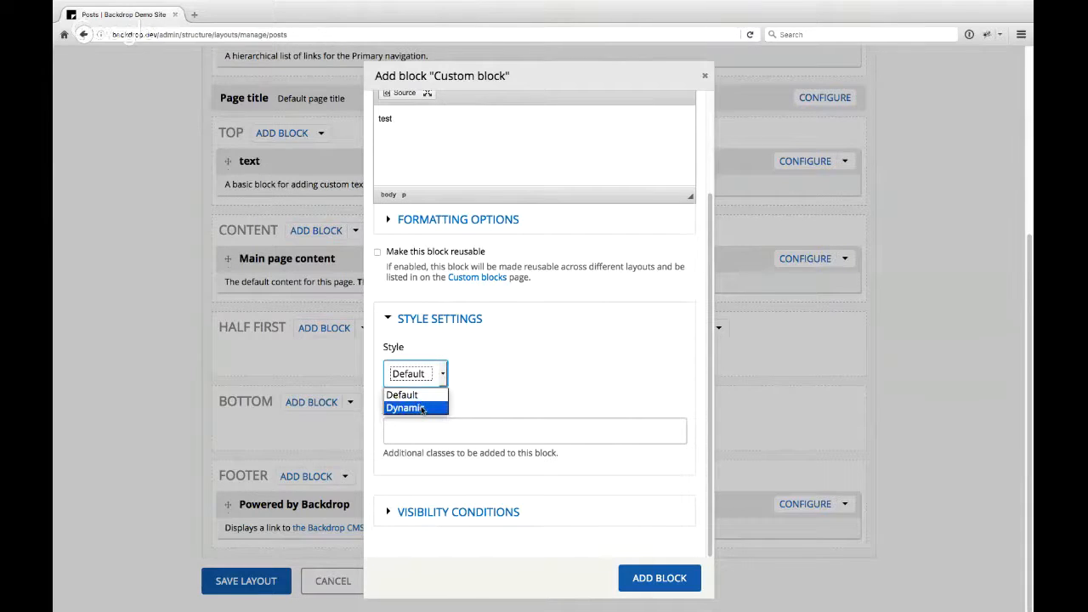
{"action": "left_click", "coordinate": [420, 407]}
{"action": "scroll", "coordinate": [509, 342], "scroll_direction": "down", "scroll_amount": 5}
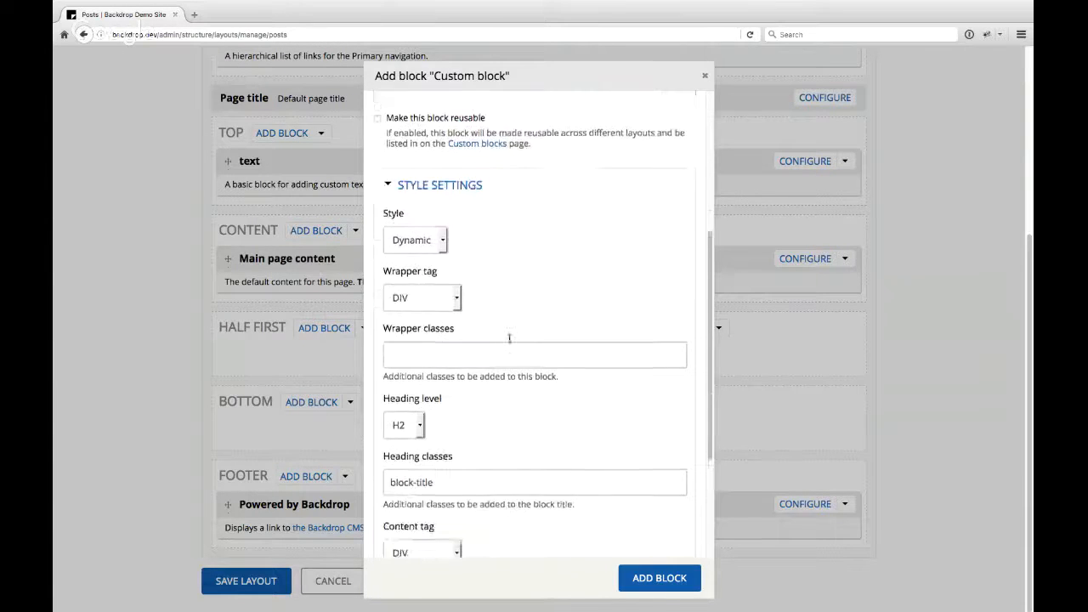
- Examine the dynamic style's wrapper tag, wrapper classes, heading level and heading classes options
{"action": "left_click", "coordinate": [443, 224]}
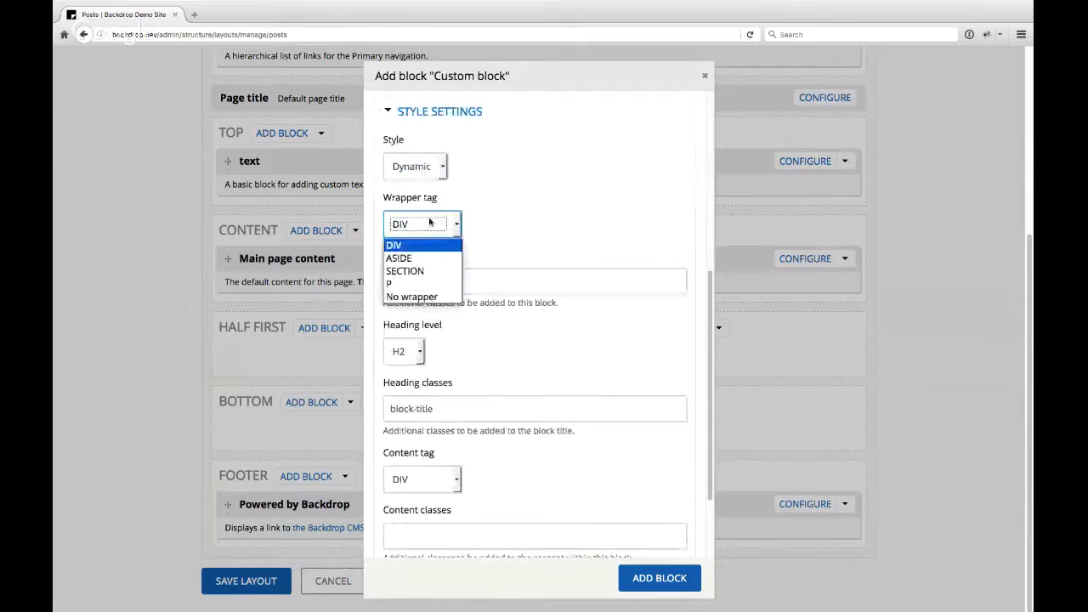
{"action": "left_click", "coordinate": [430, 223]}
{"action": "left_click", "coordinate": [429, 277]}
{"action": "scroll", "coordinate": [429, 277], "scroll_direction": "down", "scroll_amount": 2}
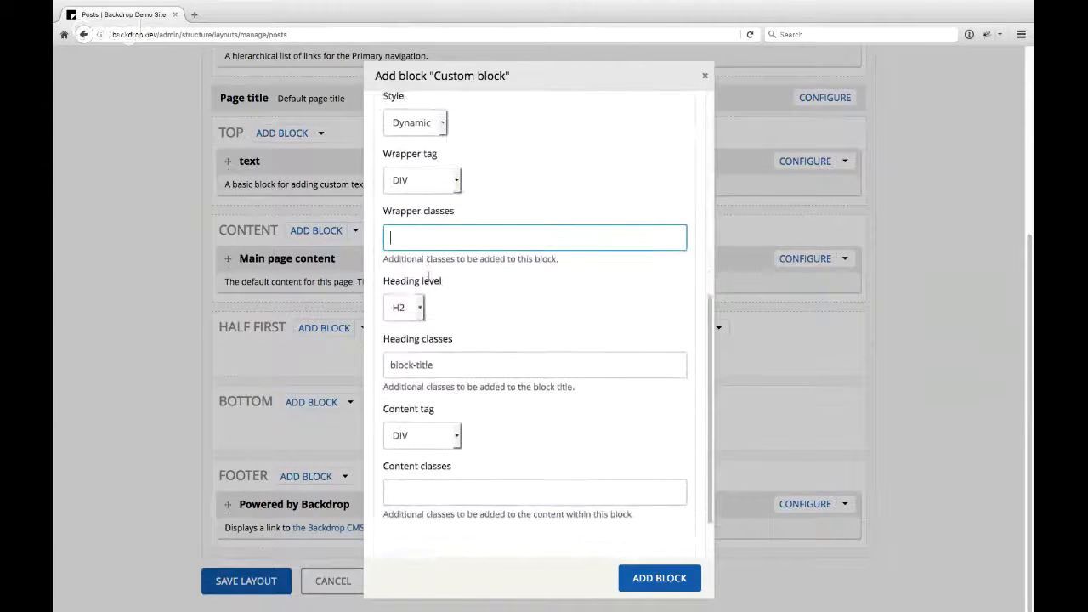
{"action": "left_click", "coordinate": [404, 289]}
{"action": "left_click", "coordinate": [403, 291]}
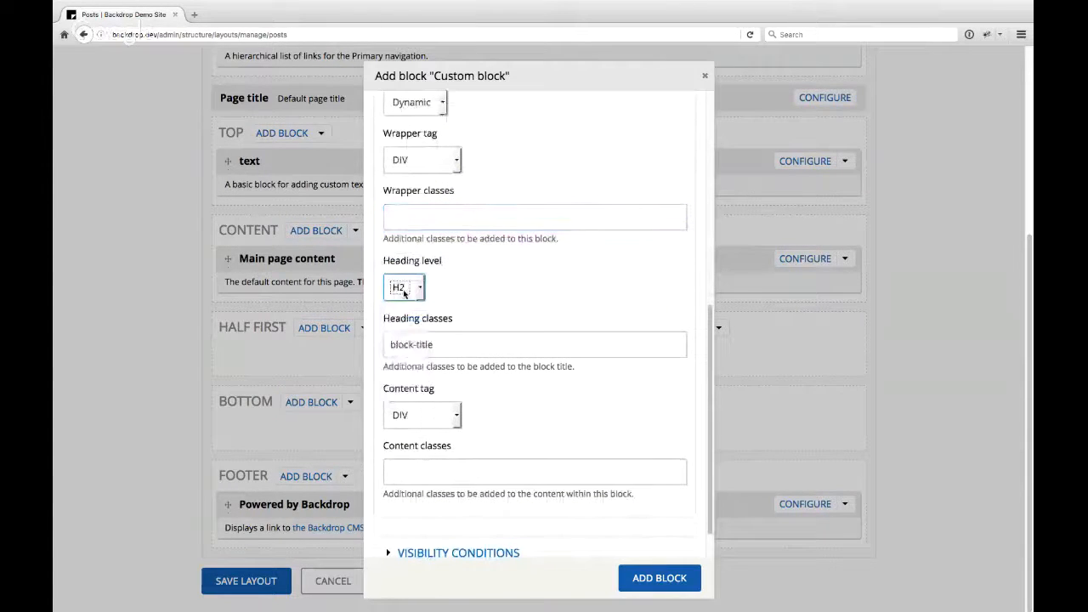
{"action": "left_click", "coordinate": [409, 345]}
- Set the block's content tag to No wrapper and add the block to the layout
{"action": "scroll", "coordinate": [408, 344], "scroll_direction": "down", "scroll_amount": 1}
{"action": "left_click", "coordinate": [407, 379]}
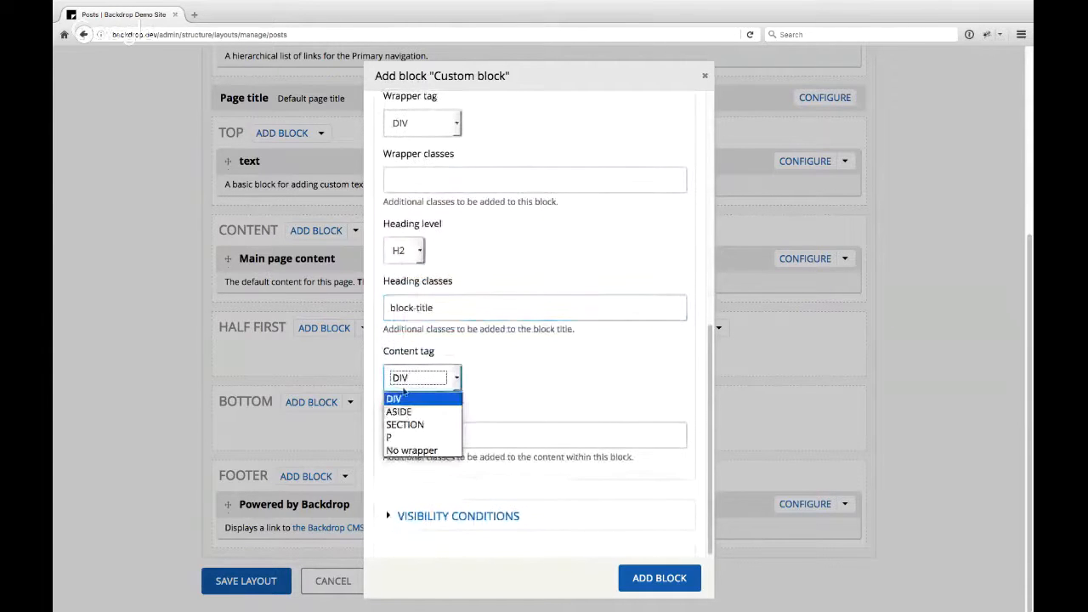
{"action": "left_click", "coordinate": [404, 451]}
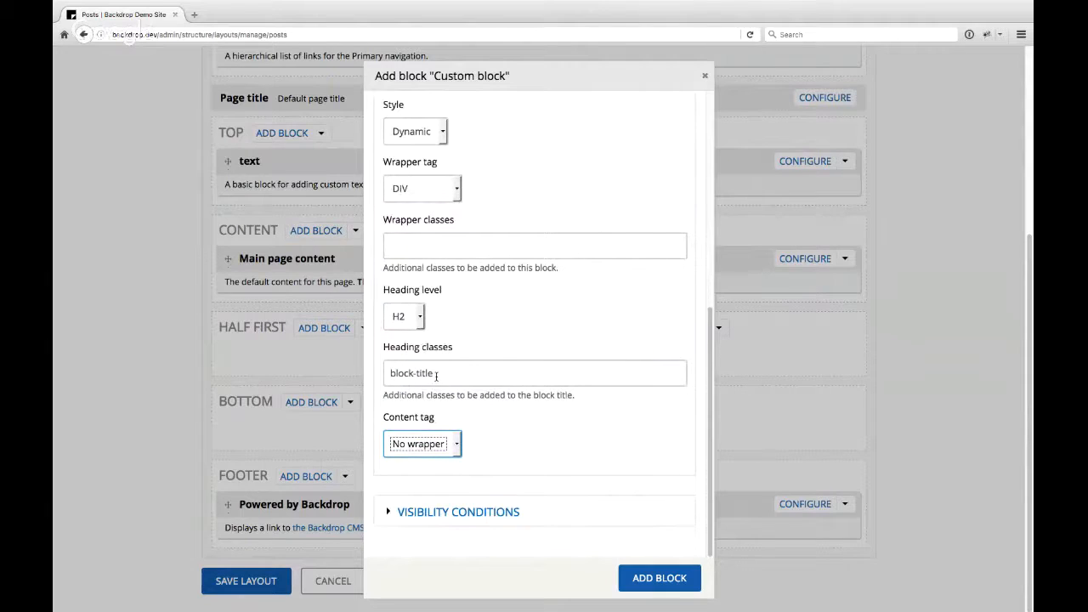
{"action": "left_click", "coordinate": [660, 581]}
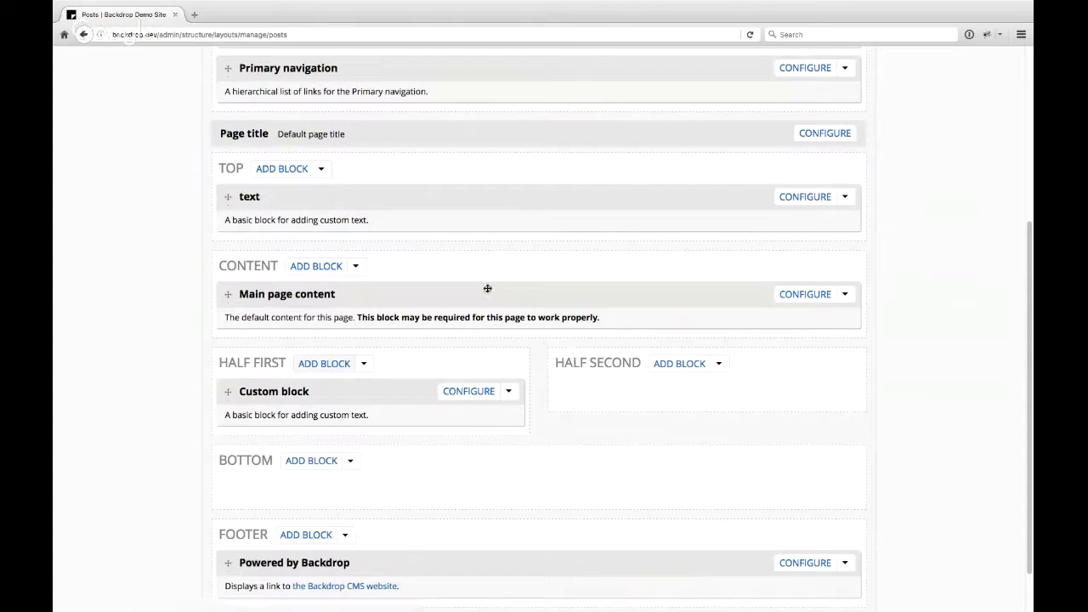
- Move the Main page content block into the Half Second region and save the layout
{"action": "left_click_drag", "start_coordinate": [485, 292], "coordinate": [642, 389]}
{"action": "scroll", "coordinate": [415, 474], "scroll_direction": "down", "scroll_amount": 2}
{"action": "left_click", "coordinate": [229, 586]}
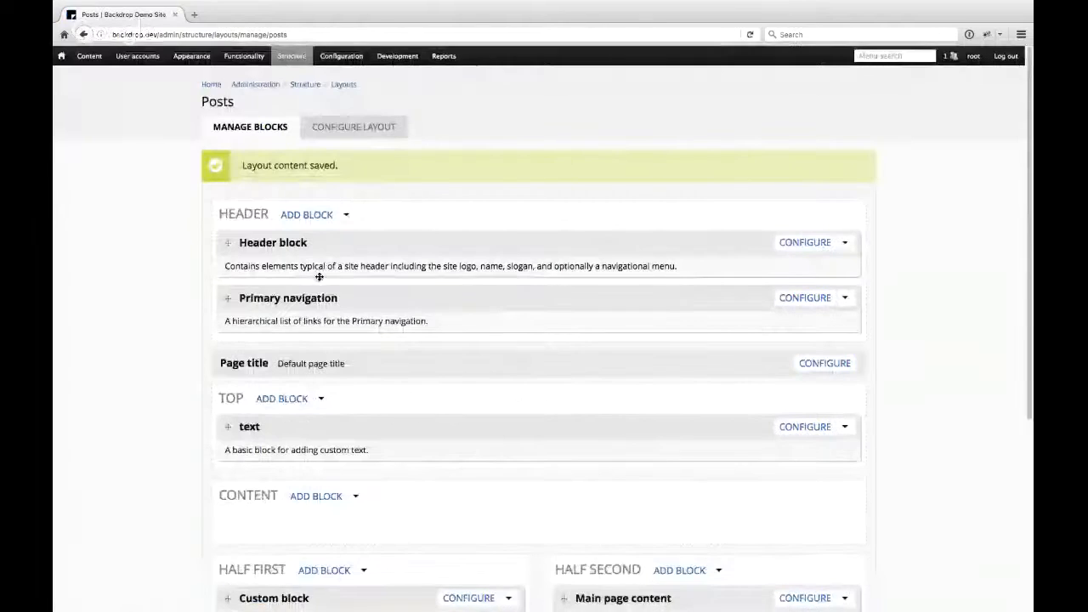
- View "Your first post!" from the site's home page and check the custom text and post content in the two half columns
{"action": "left_click", "coordinate": [209, 85]}
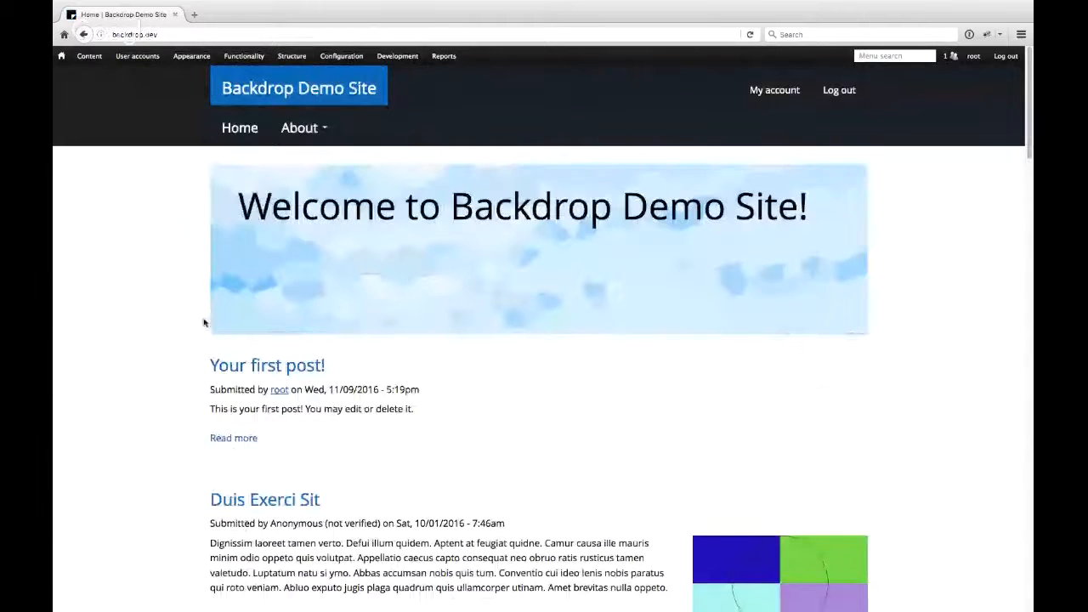
{"action": "left_click", "coordinate": [225, 367]}
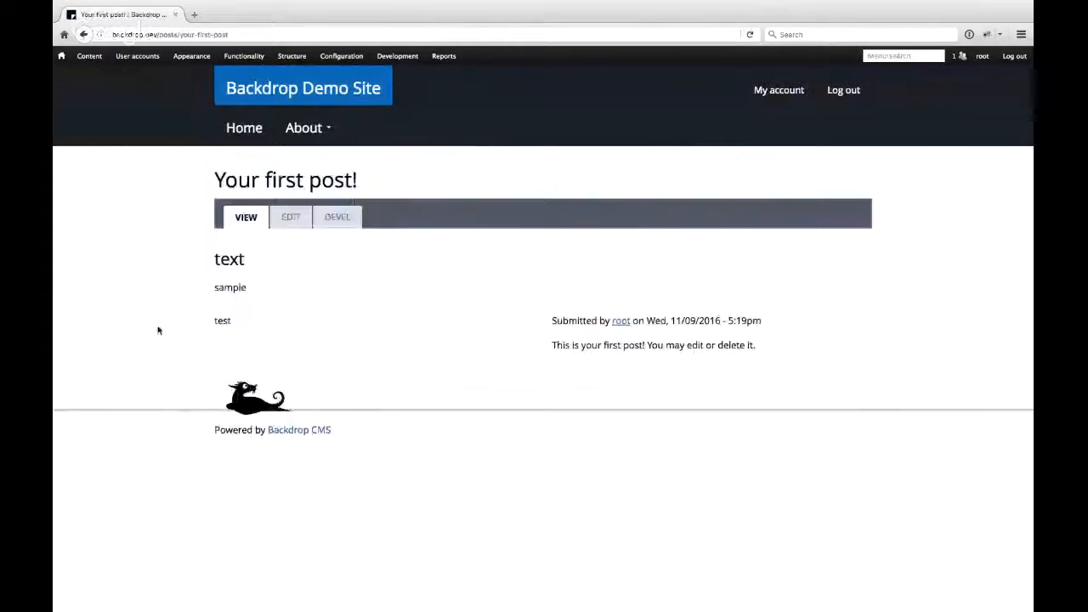
{"action": "double_click", "coordinate": [219, 320]}
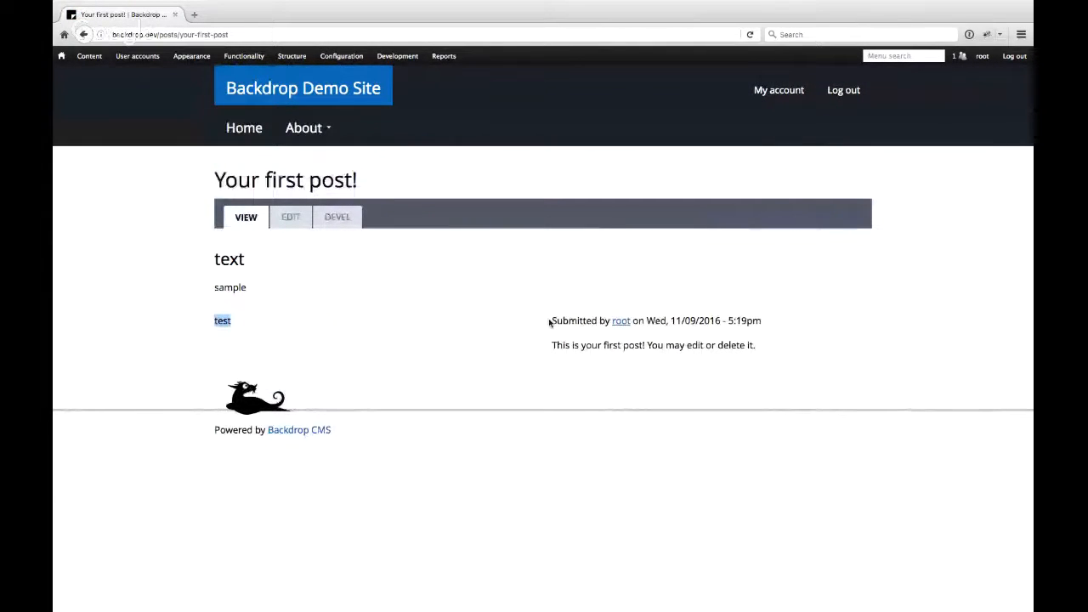
{"action": "left_click_drag", "start_coordinate": [553, 344], "coordinate": [782, 347]}
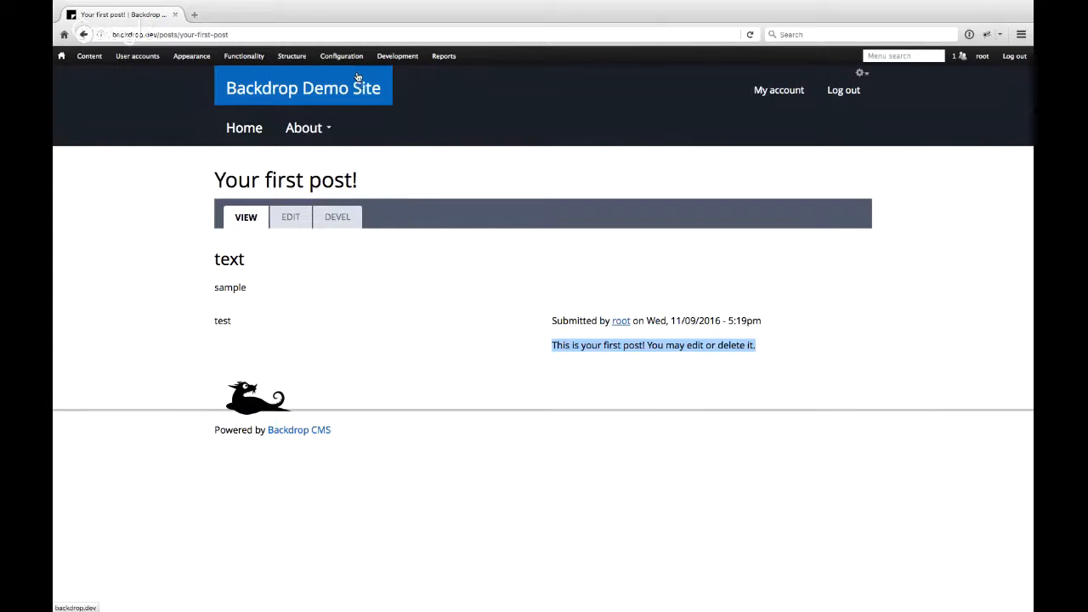
- Generate a single configuration export for the Posts layout from the Layouts group in configuration management
{"action": "mouse_move", "coordinate": [350, 58]}
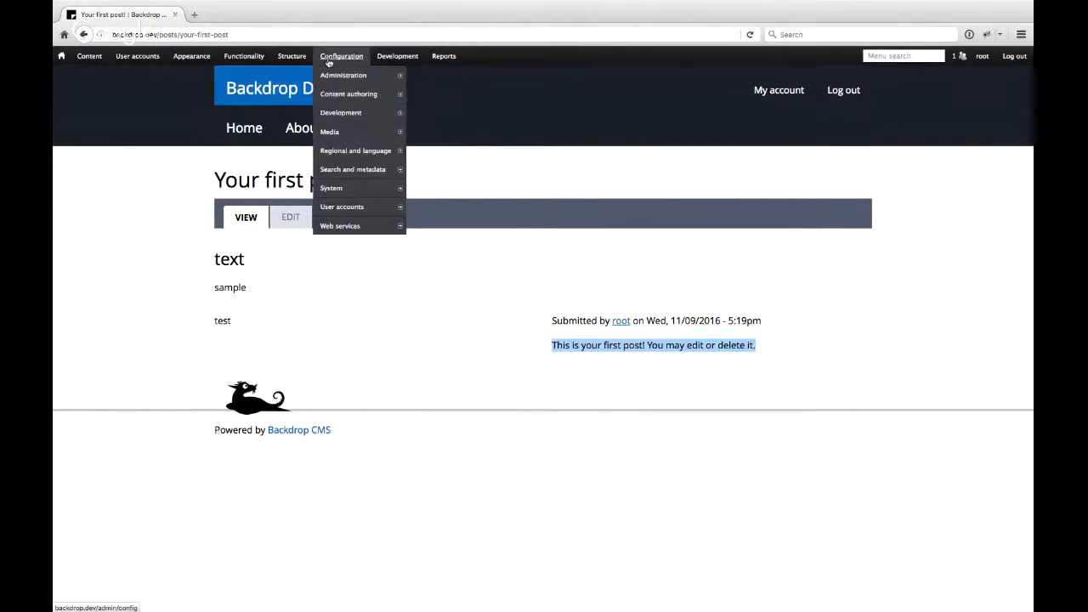
{"action": "mouse_move", "coordinate": [340, 114]}
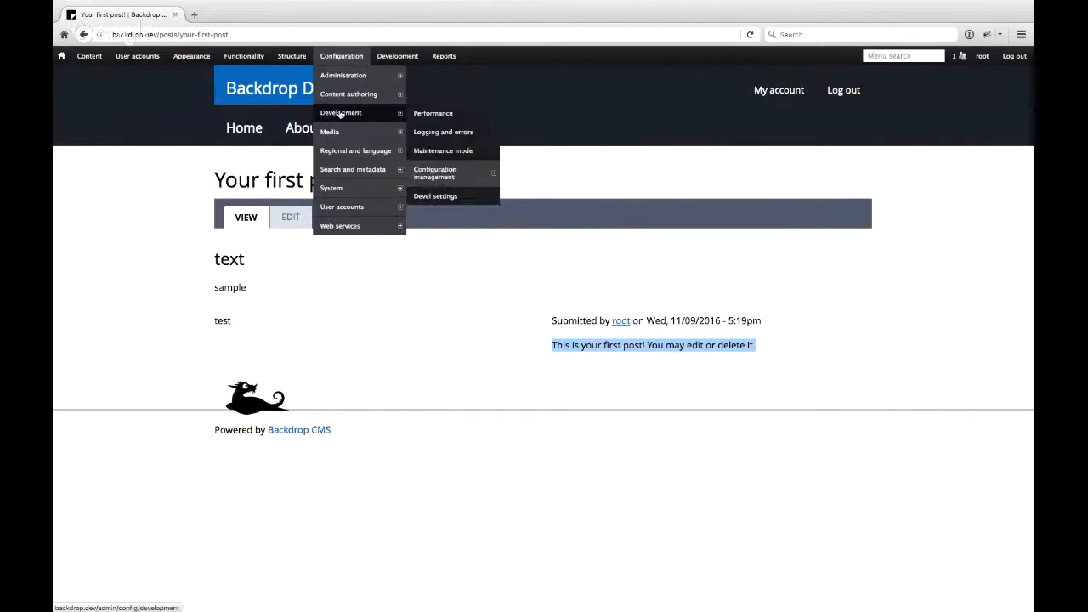
{"action": "left_click", "coordinate": [429, 176]}
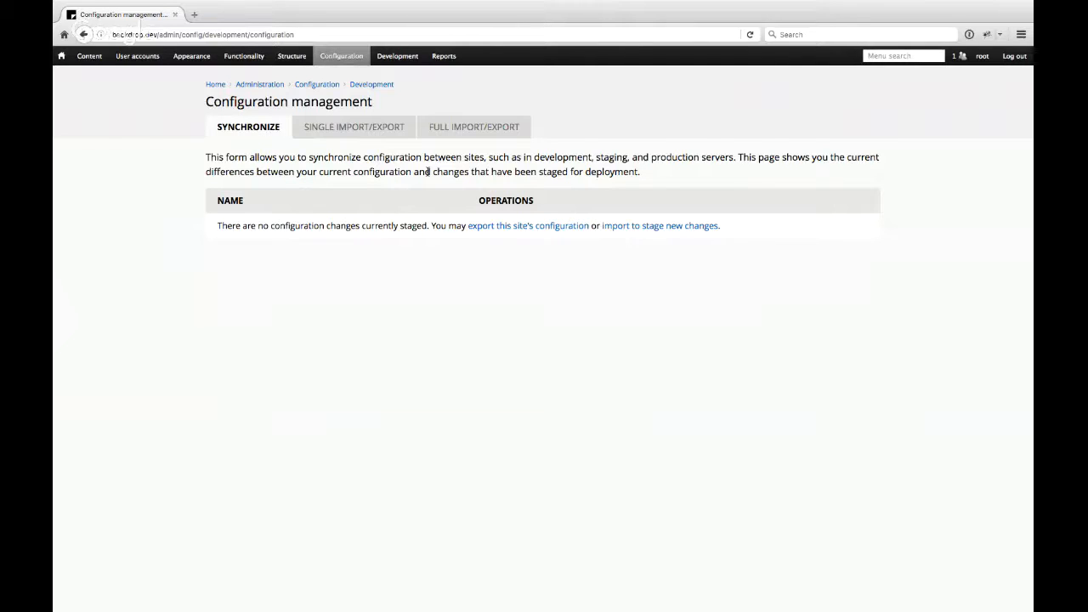
{"action": "left_click", "coordinate": [364, 129]}
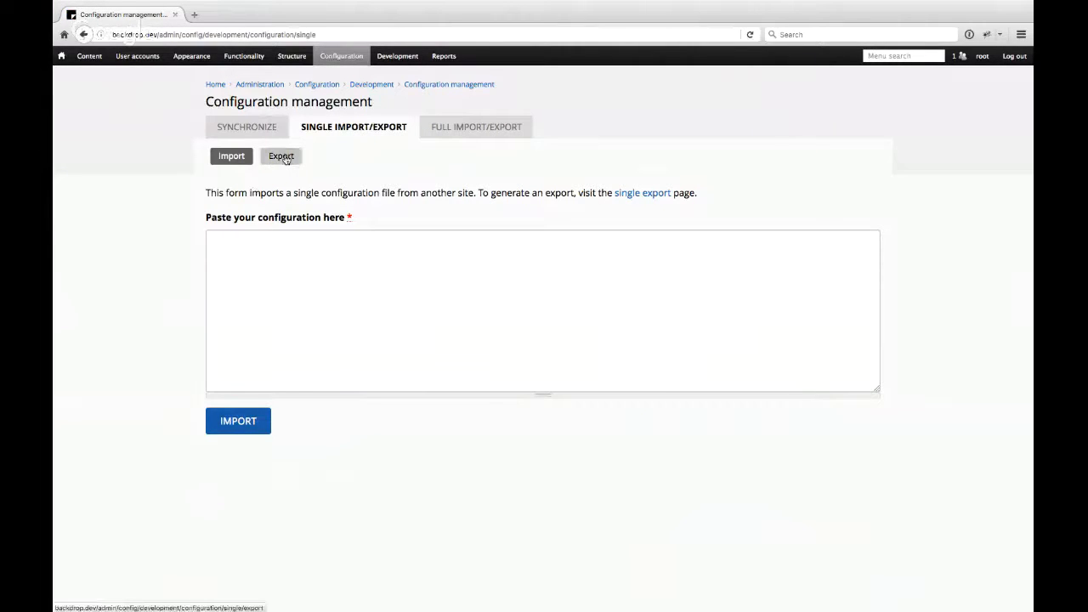
{"action": "left_click", "coordinate": [286, 159]}
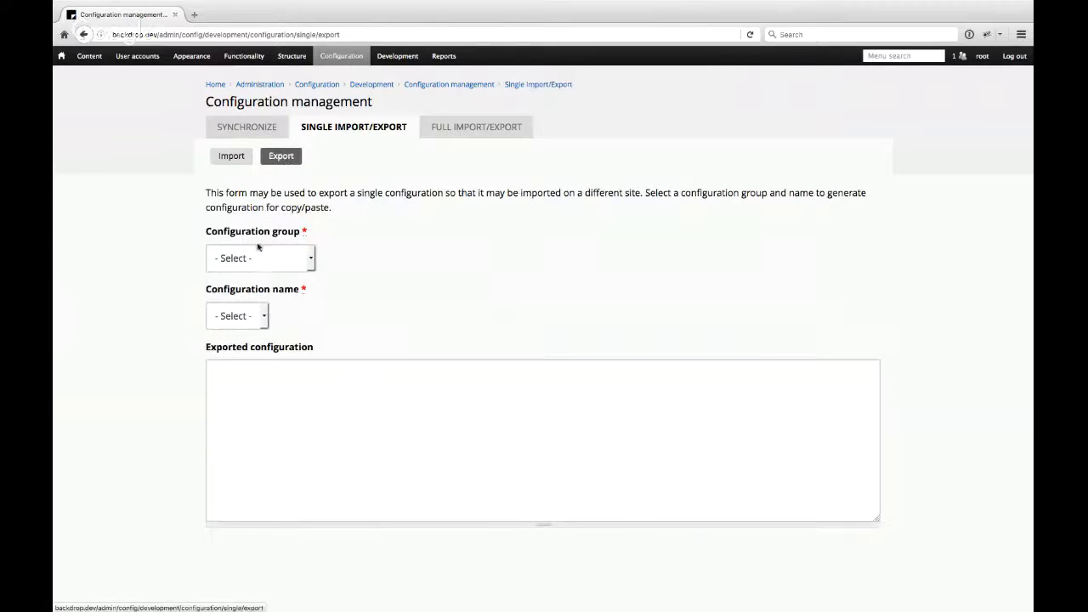
{"action": "left_click", "coordinate": [254, 260]}
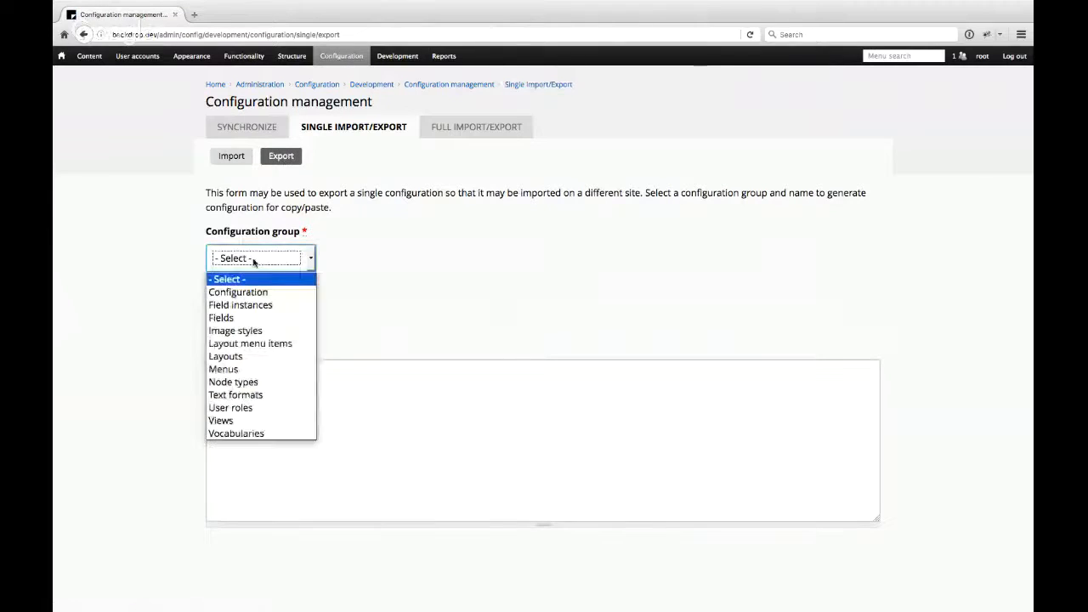
{"action": "left_click", "coordinate": [241, 357]}
{"action": "left_click", "coordinate": [246, 316]}
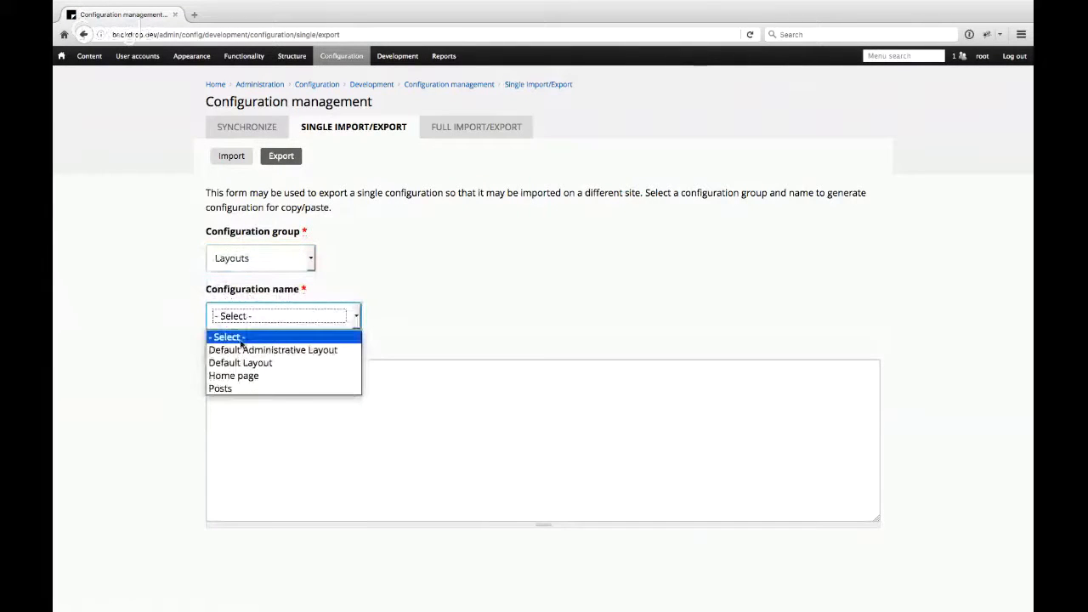
{"action": "left_click", "coordinate": [231, 387]}
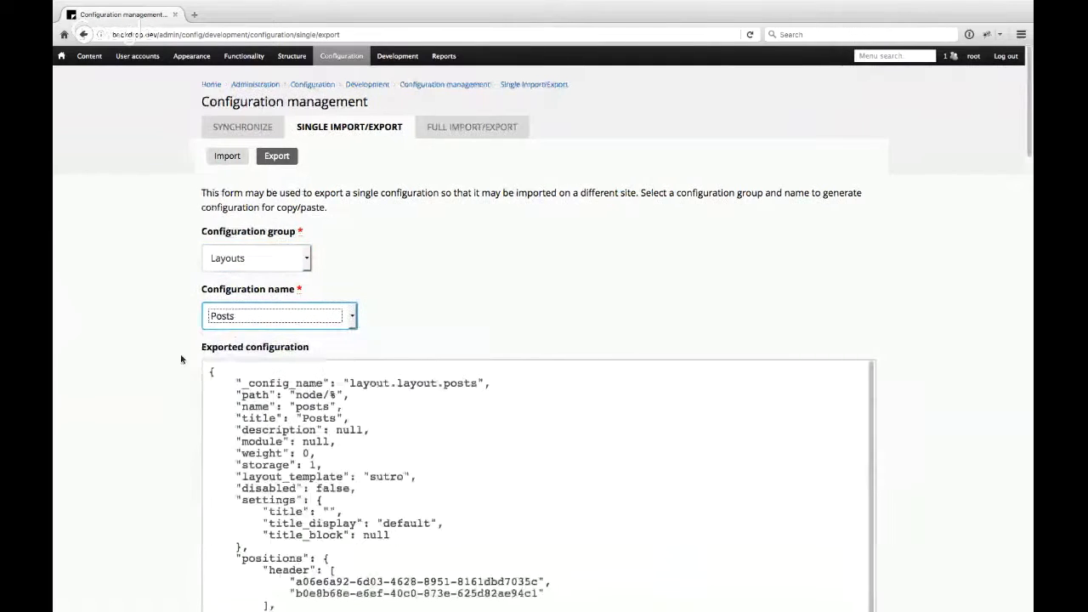
- Examine the exported Posts layout configuration, including its positions and content sections
{"action": "scroll", "coordinate": [181, 359], "scroll_direction": "down", "scroll_amount": 5}
{"action": "scroll", "coordinate": [181, 359], "scroll_direction": "down", "scroll_amount": 1}
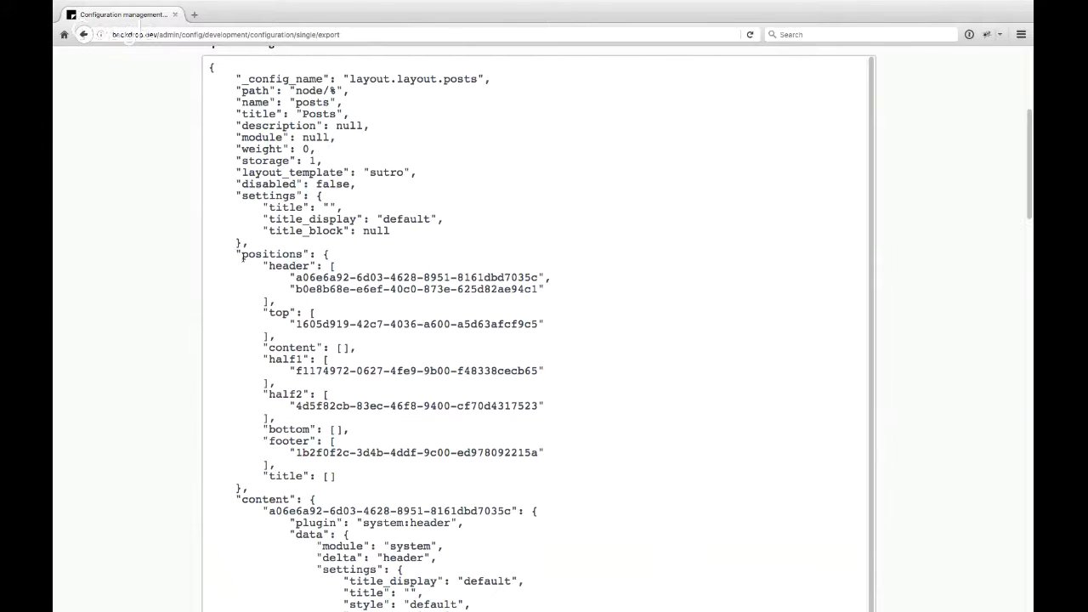
{"action": "left_click_drag", "start_coordinate": [243, 258], "coordinate": [303, 255]}
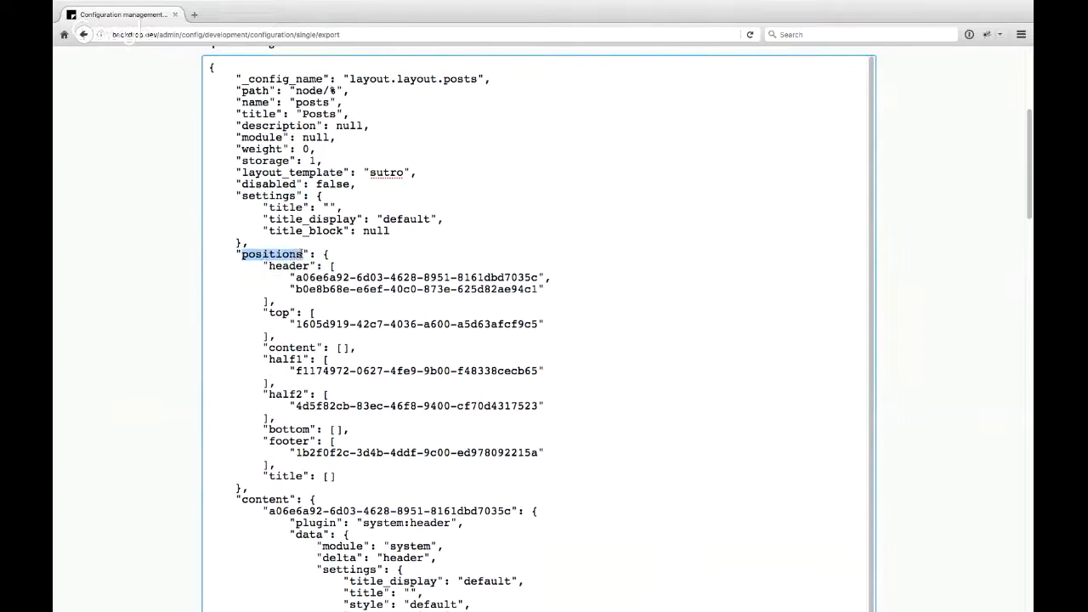
{"action": "scroll", "coordinate": [269, 299], "scroll_direction": "down", "scroll_amount": 3}
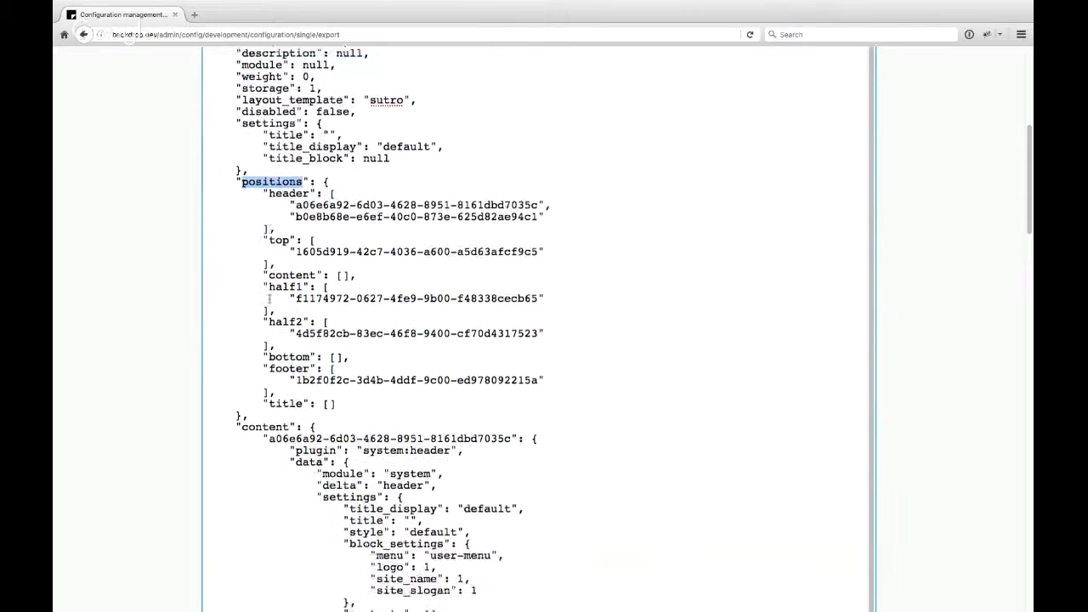
{"action": "scroll", "coordinate": [269, 299], "scroll_direction": "down", "scroll_amount": 4}
{"action": "left_click_drag", "start_coordinate": [241, 333], "coordinate": [323, 348]}
{"action": "scroll", "coordinate": [306, 348], "scroll_direction": "down", "scroll_amount": 1}
{"action": "scroll", "coordinate": [323, 349], "scroll_direction": "down", "scroll_amount": 2}
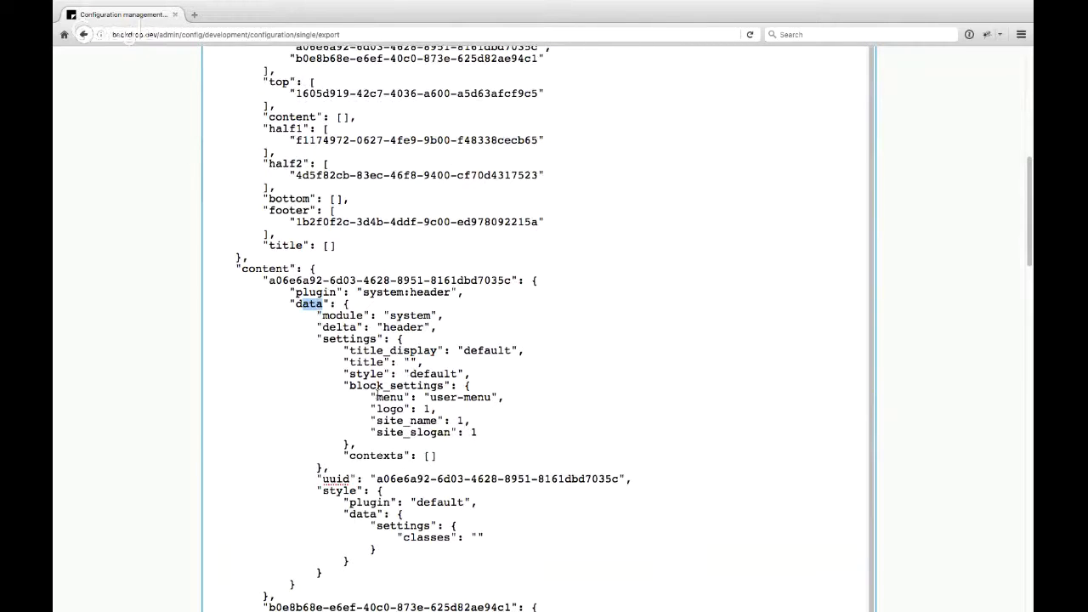
{"action": "scroll", "coordinate": [378, 396], "scroll_direction": "down", "scroll_amount": 1}
{"action": "scroll", "coordinate": [377, 394], "scroll_direction": "up", "scroll_amount": 3}
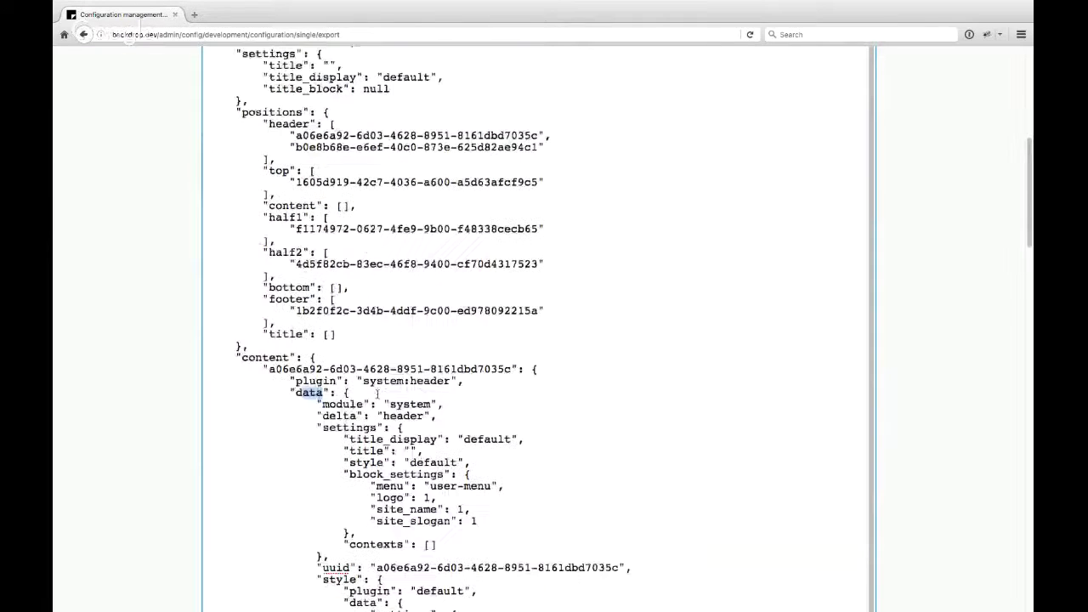
{"action": "scroll", "coordinate": [378, 394], "scroll_direction": "up", "scroll_amount": 1}
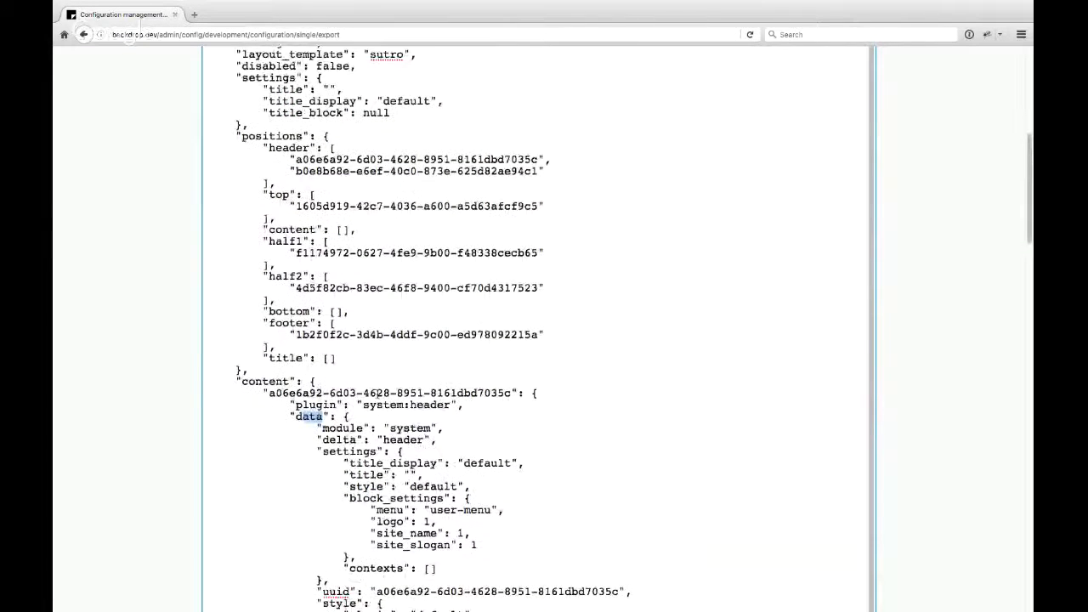
{"action": "scroll", "coordinate": [377, 394], "scroll_direction": "up", "scroll_amount": 4}
{"action": "scroll", "coordinate": [376, 394], "scroll_direction": "up", "scroll_amount": 6}
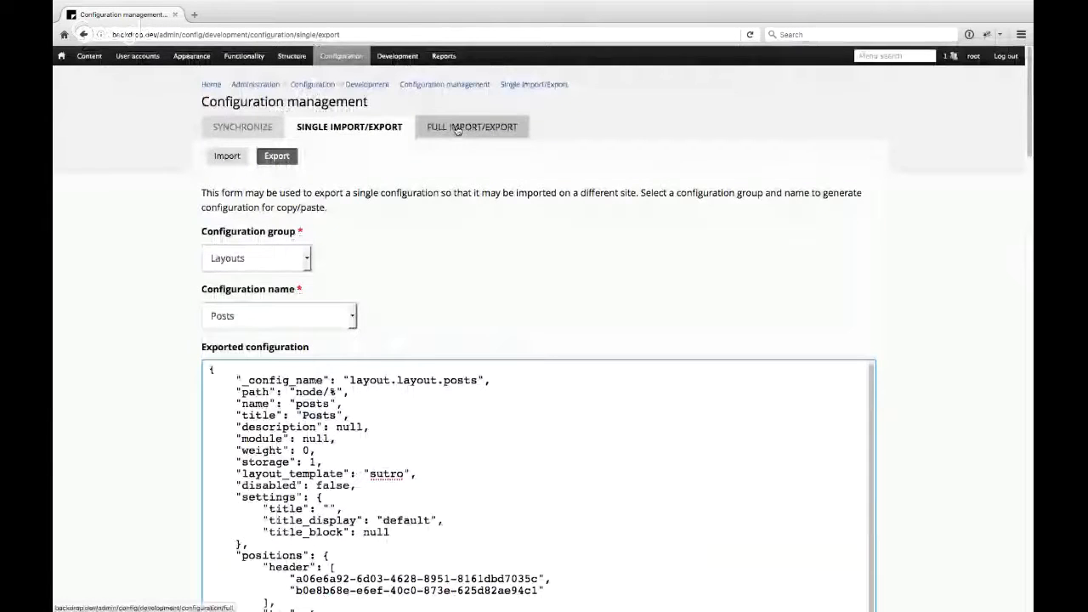
- View the full configuration import page in configuration management
{"action": "left_click", "coordinate": [457, 128]}
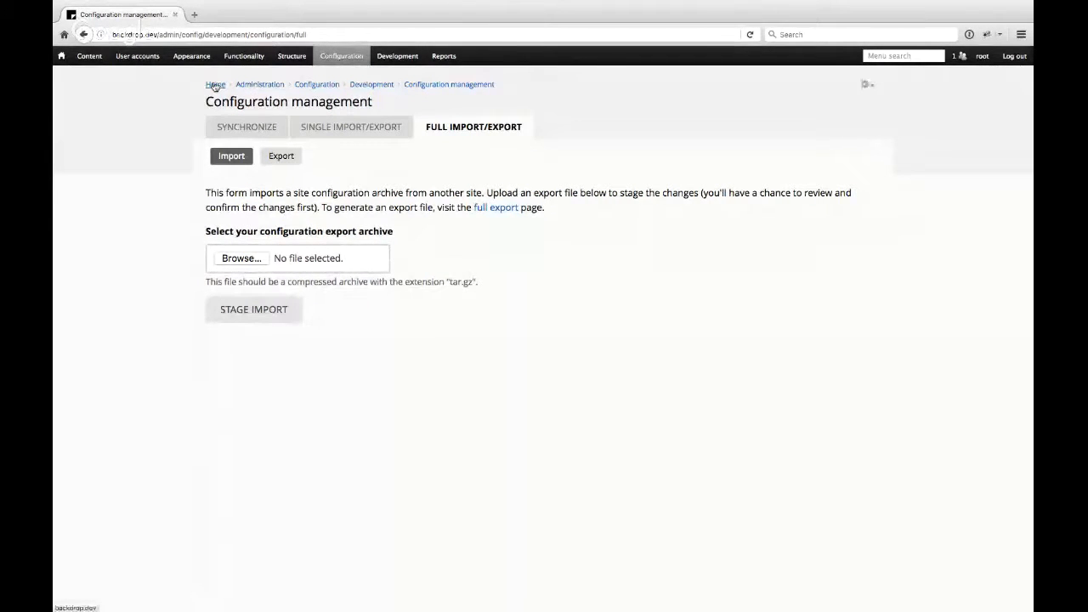
{"action": "mouse_move", "coordinate": [101, 61]}
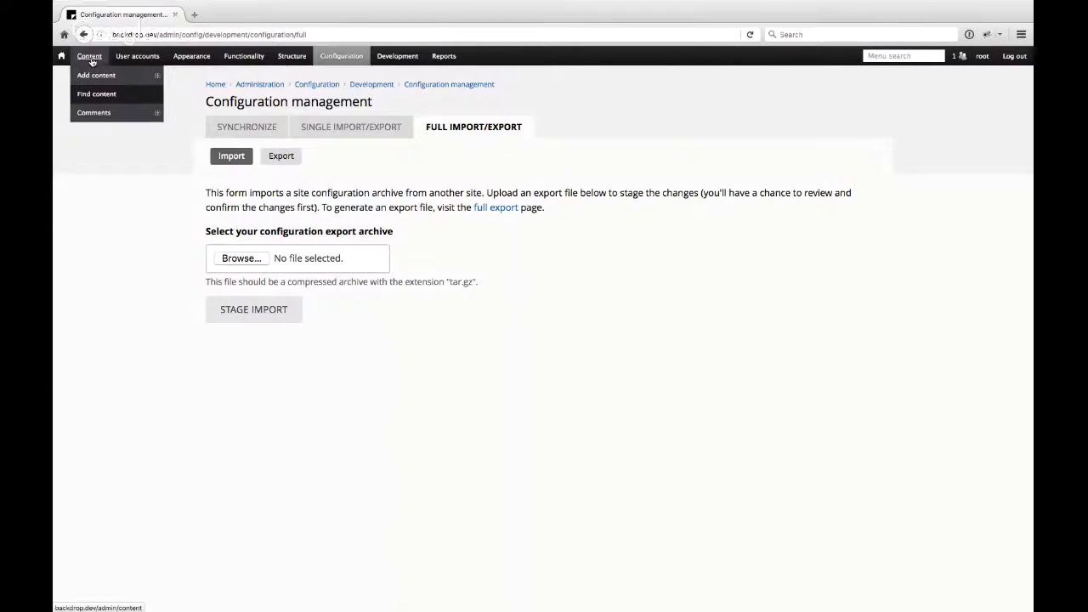
{"action": "mouse_move", "coordinate": [197, 53]}
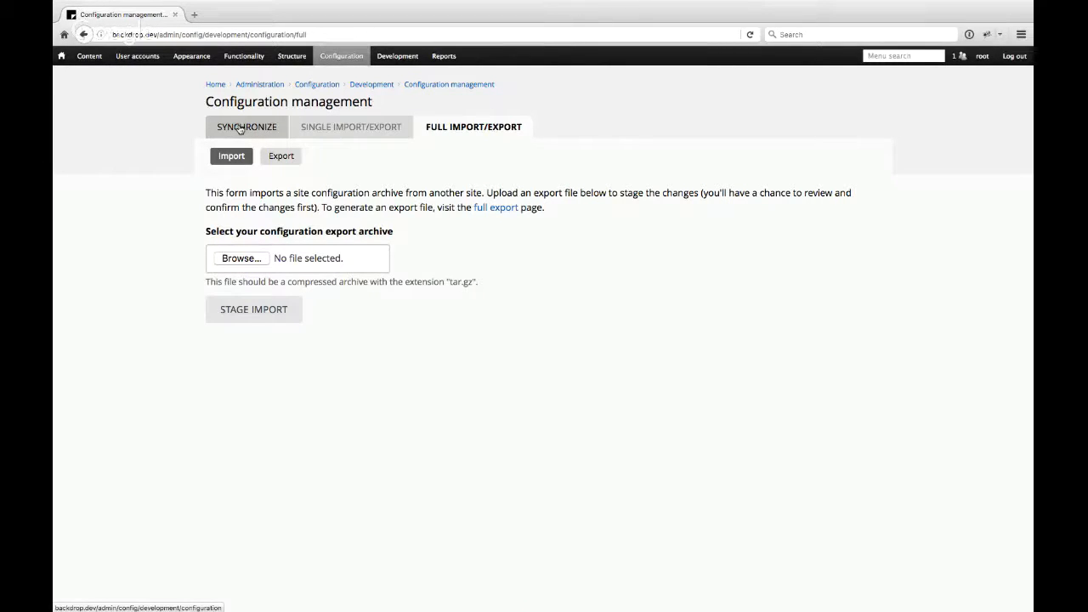
- Switch to Sublime Text 2 and open the recent Backdrop core checkout folder stored under ~/Sites/_backdrop
{"action": "key", "text": "ctrl+Up"}
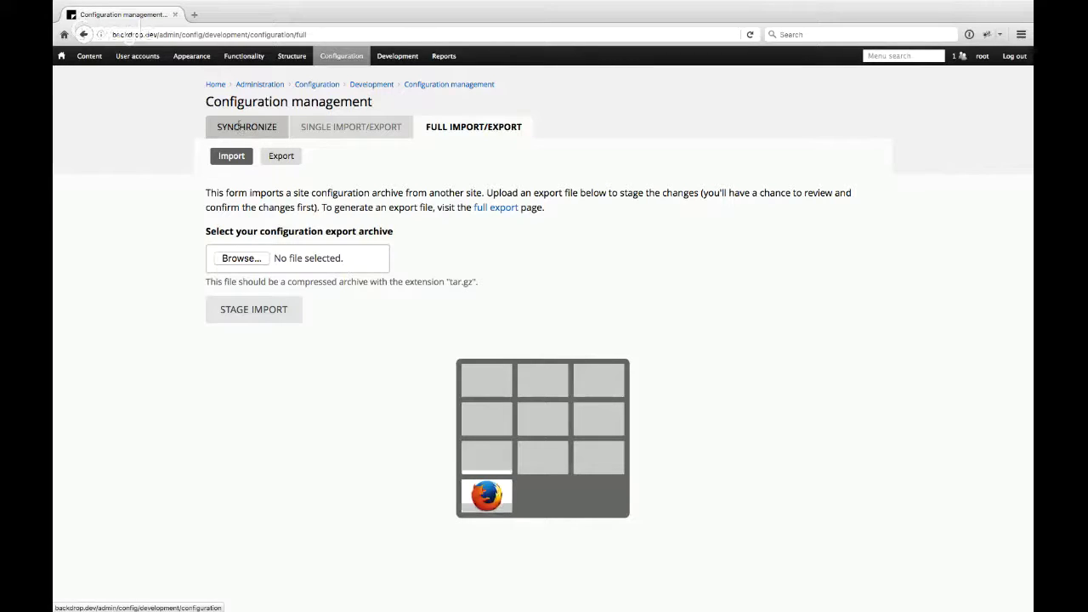
{"action": "key", "text": "ctrl+Up"}
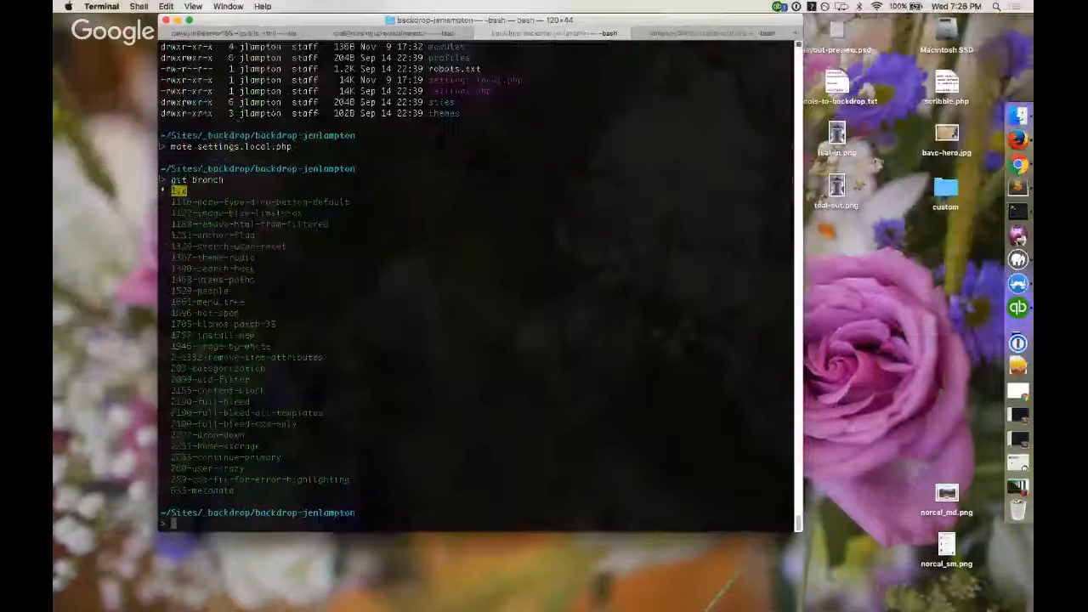
{"action": "key", "text": "super+Tab"}
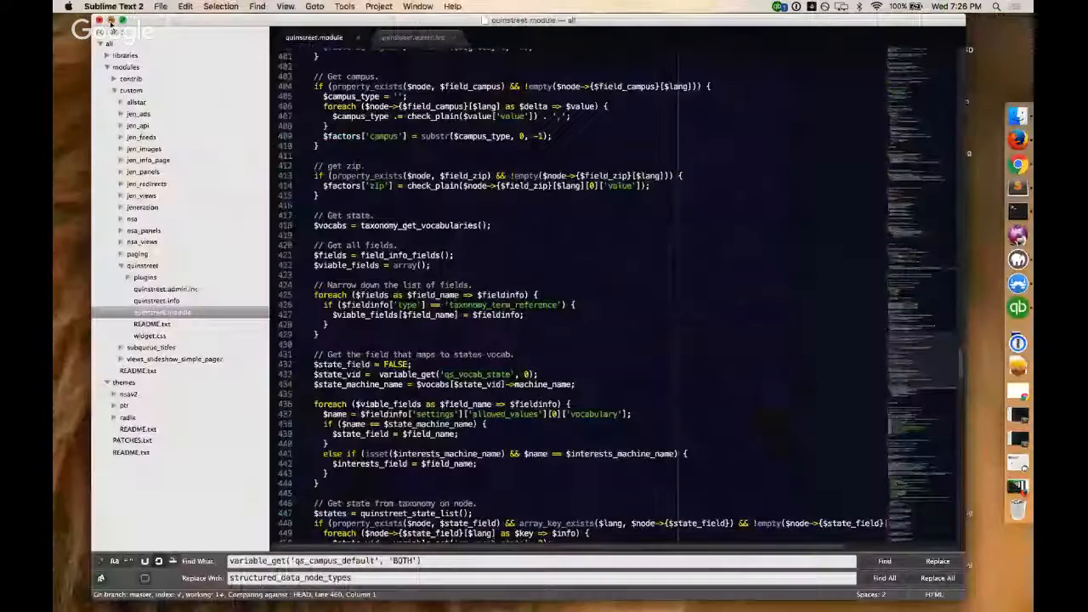
{"action": "left_click", "coordinate": [110, 20]}
{"action": "left_click", "coordinate": [160, 6]}
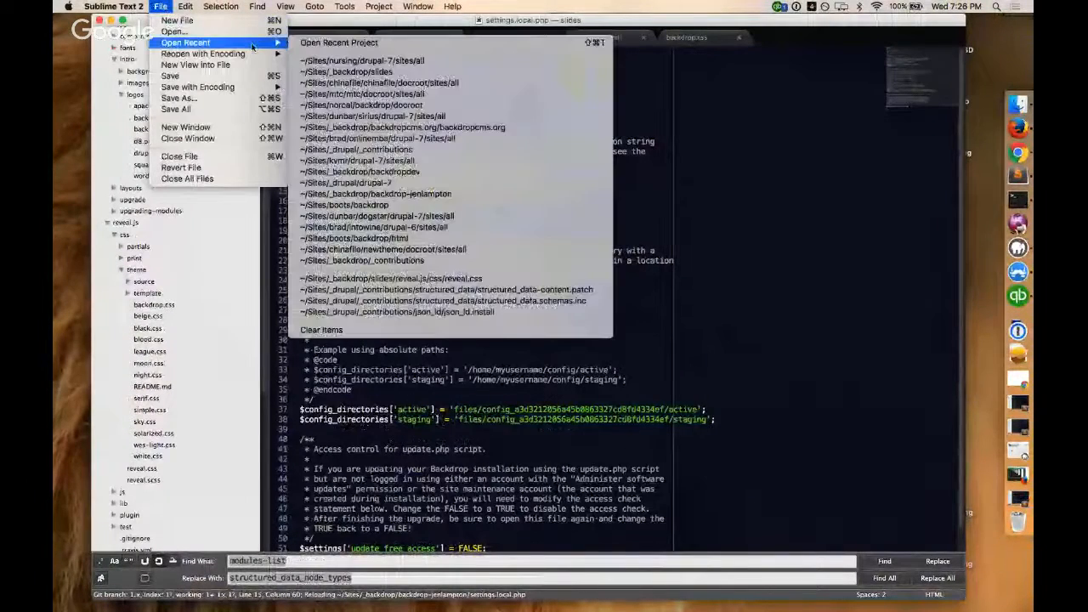
{"action": "left_click", "coordinate": [382, 196]}
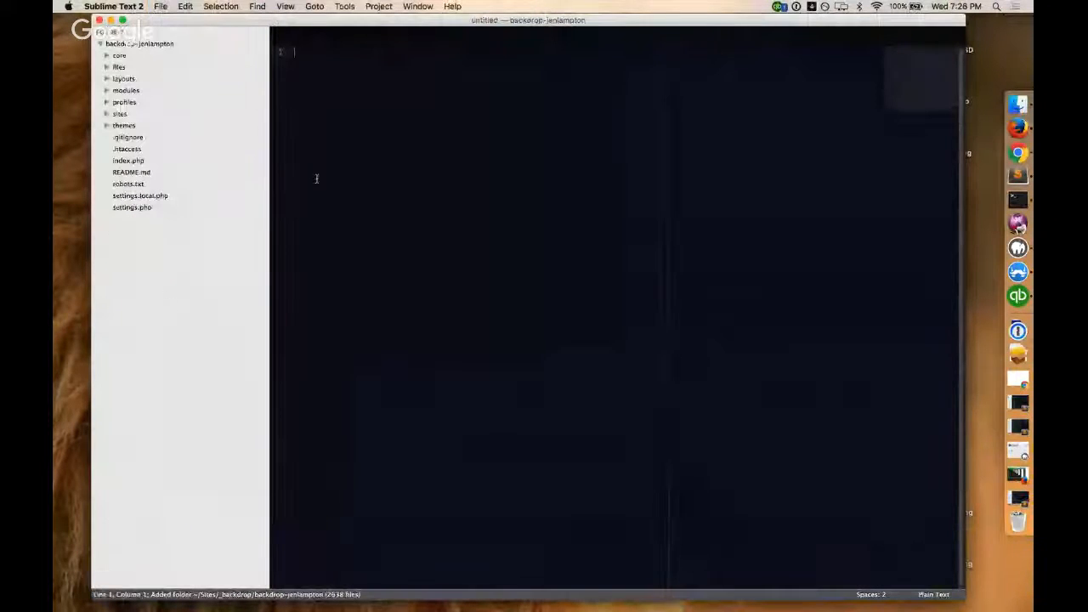
- Open bartik.info from the Bartik theme inside core/themes and view its stylesheets and settings definitions
{"action": "left_click", "coordinate": [105, 125]}
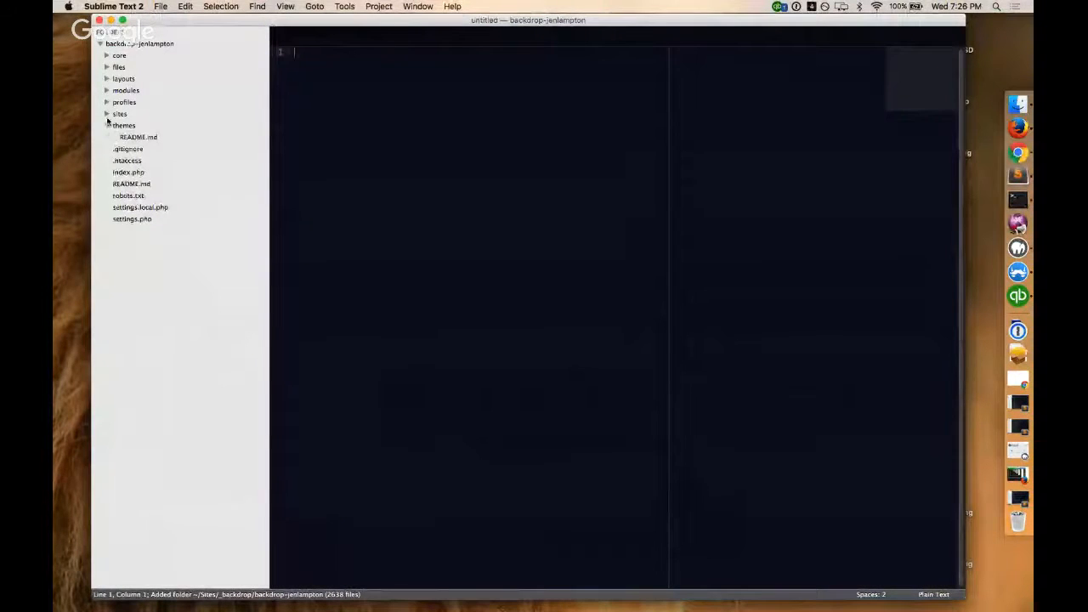
{"action": "left_click", "coordinate": [107, 55]}
{"action": "left_click", "coordinate": [113, 126]}
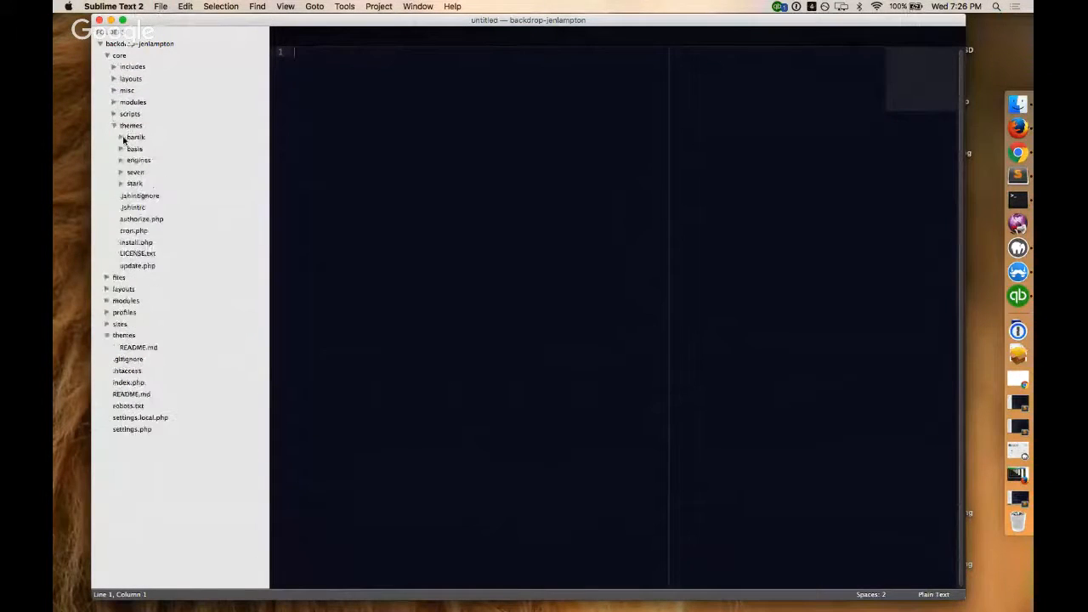
{"action": "left_click", "coordinate": [121, 137]}
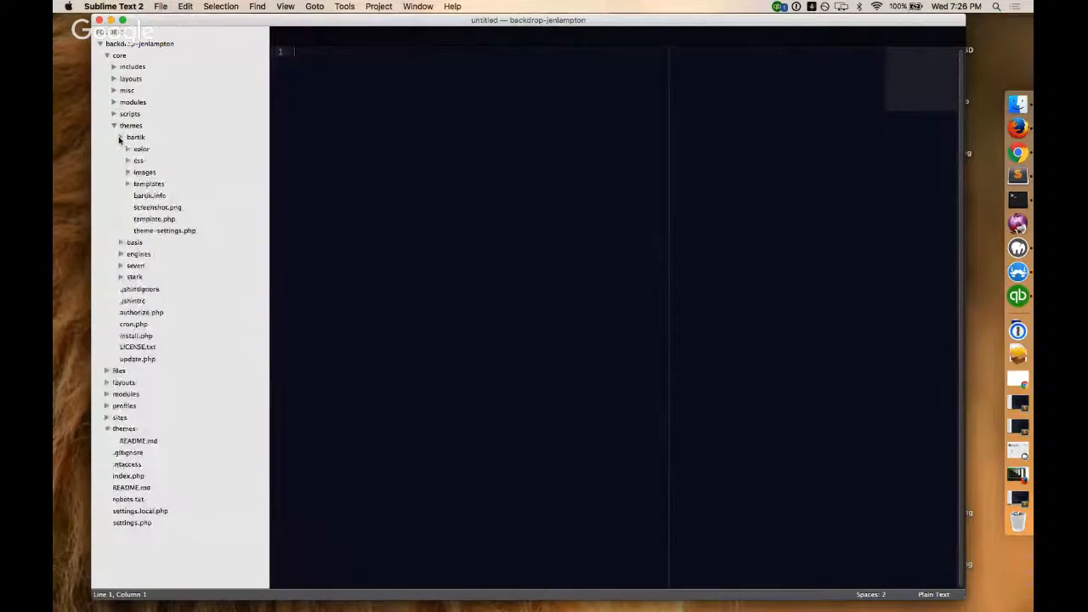
{"action": "left_click", "coordinate": [149, 197]}
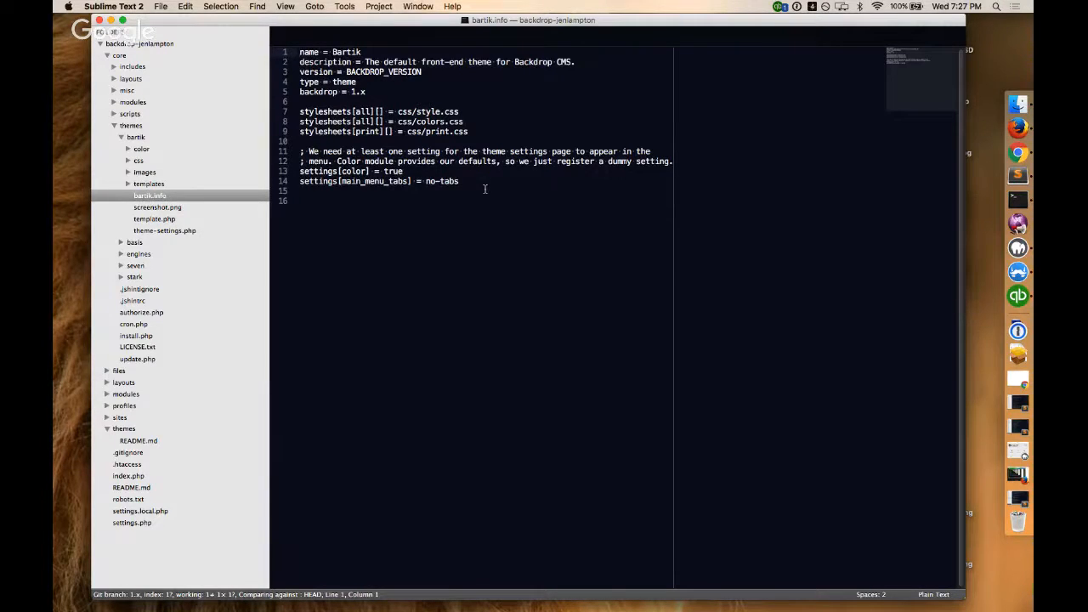
- Open simmons.info from core/layouts/simmons and view the region definitions of the Simmons layout
{"action": "left_click", "coordinate": [111, 79]}
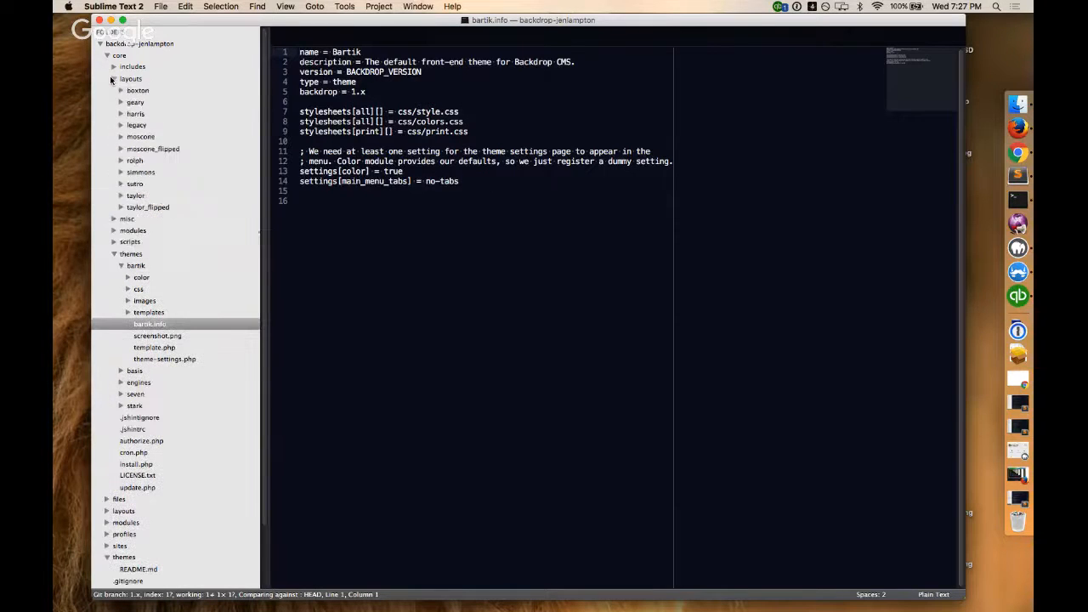
{"action": "left_click", "coordinate": [121, 172]}
{"action": "left_click", "coordinate": [155, 196]}
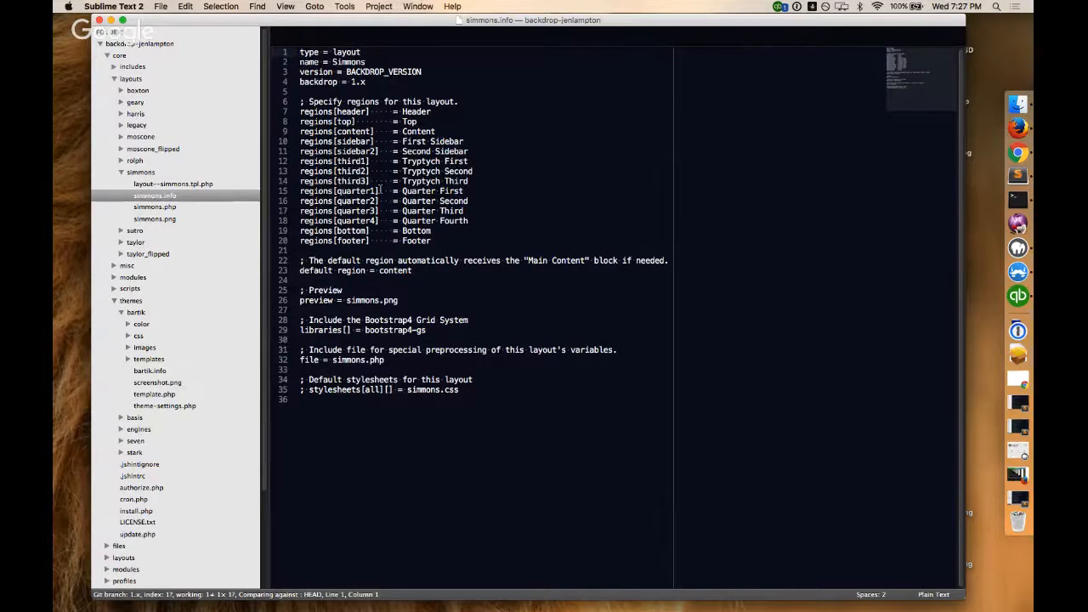
- Examine the markup in layout--simmons.tpl.php and the preprocess function in simmons.php for the Simmons layout
{"action": "left_click", "coordinate": [187, 184]}
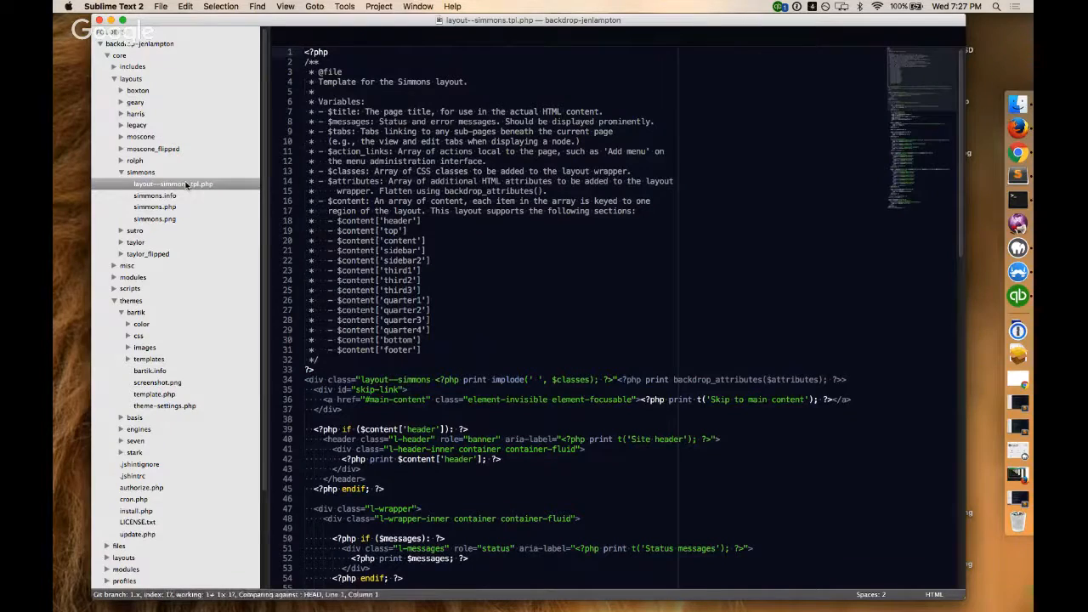
{"action": "scroll", "coordinate": [467, 231], "scroll_direction": "down", "scroll_amount": 6}
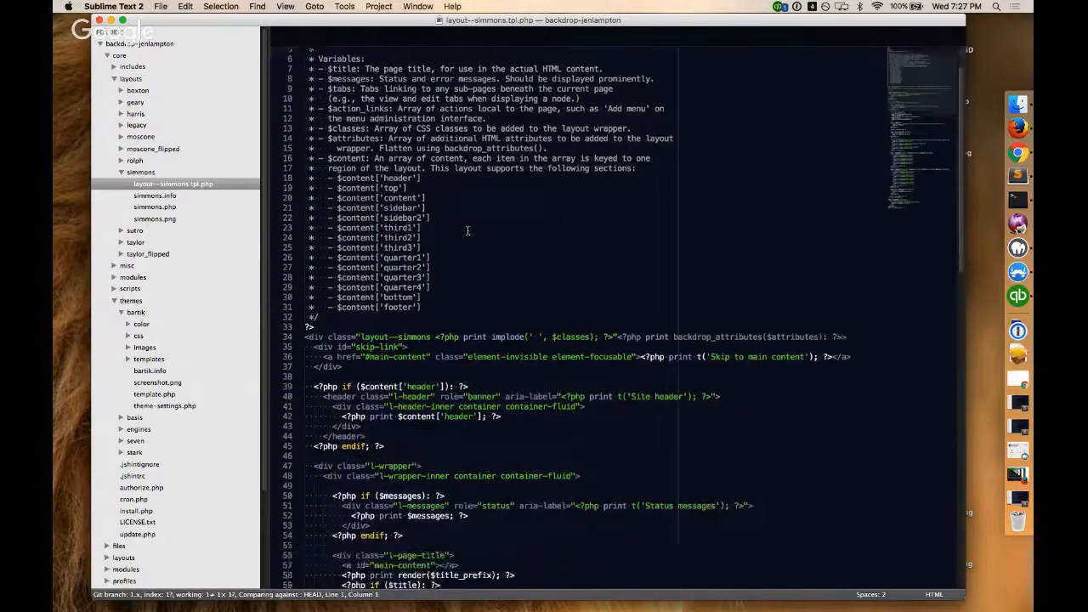
{"action": "scroll", "coordinate": [467, 231], "scroll_direction": "down", "scroll_amount": 15}
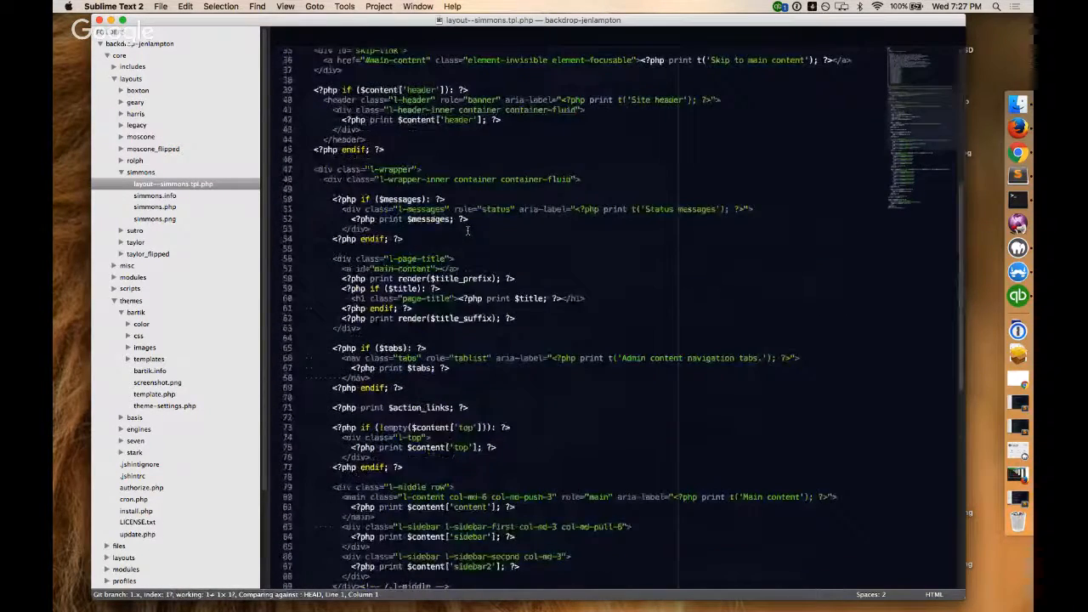
{"action": "scroll", "coordinate": [468, 230], "scroll_direction": "down", "scroll_amount": 1}
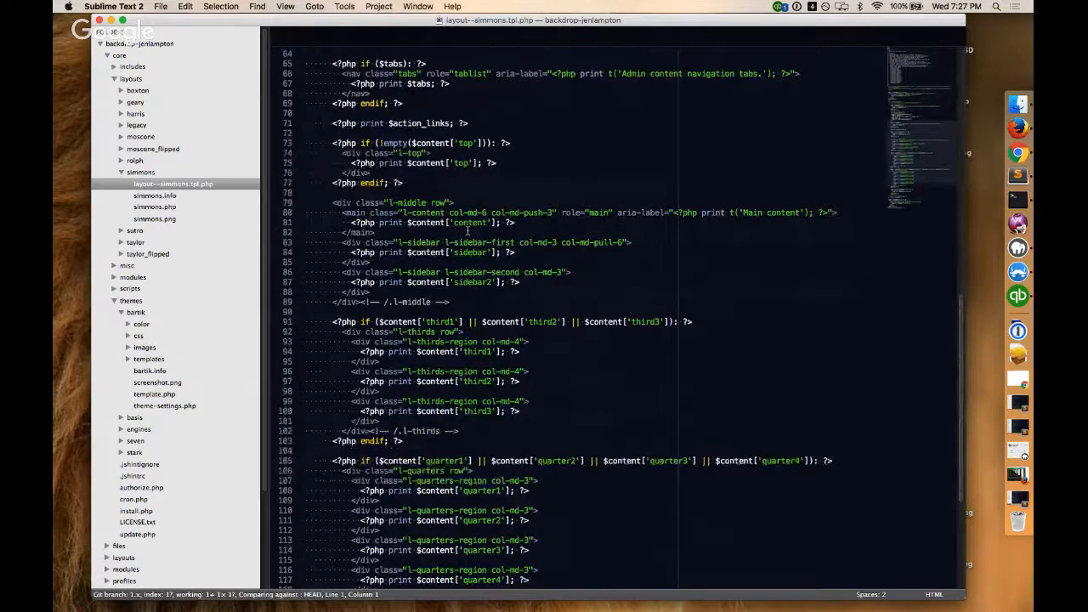
{"action": "scroll", "coordinate": [467, 230], "scroll_direction": "up", "scroll_amount": 5}
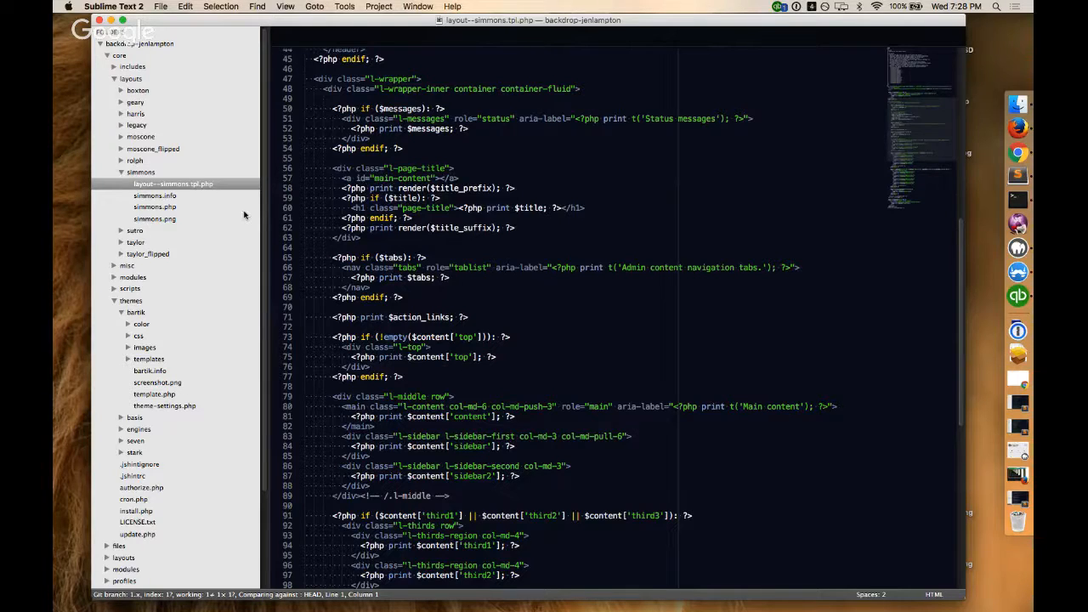
{"action": "left_click", "coordinate": [169, 209]}
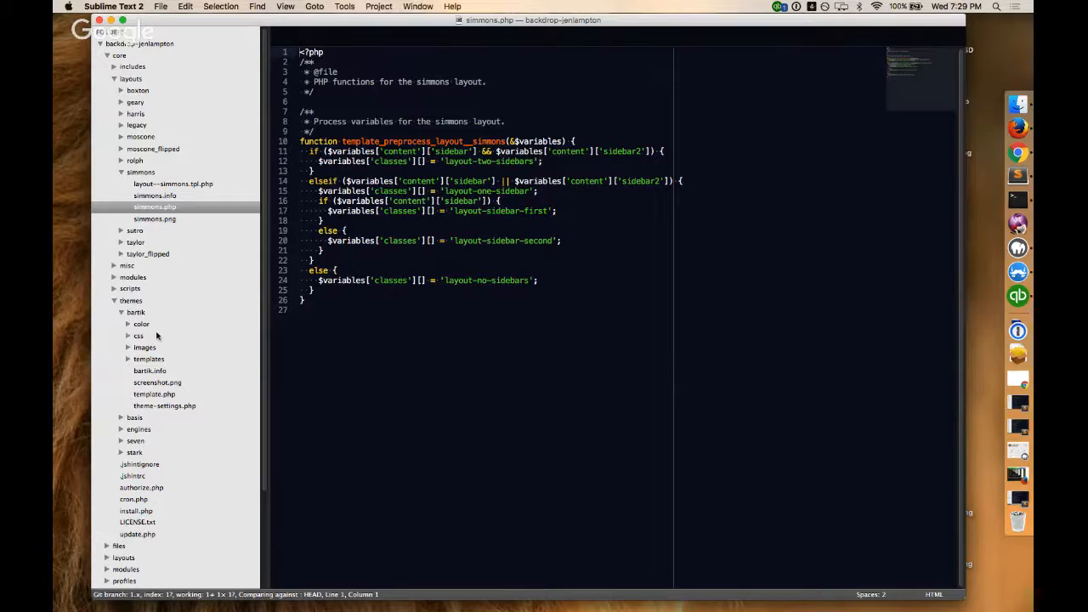
- Open comment.tpl.php from the Bartik theme's templates folder and view the article markup below its documentation comment
{"action": "left_click", "coordinate": [128, 360]}
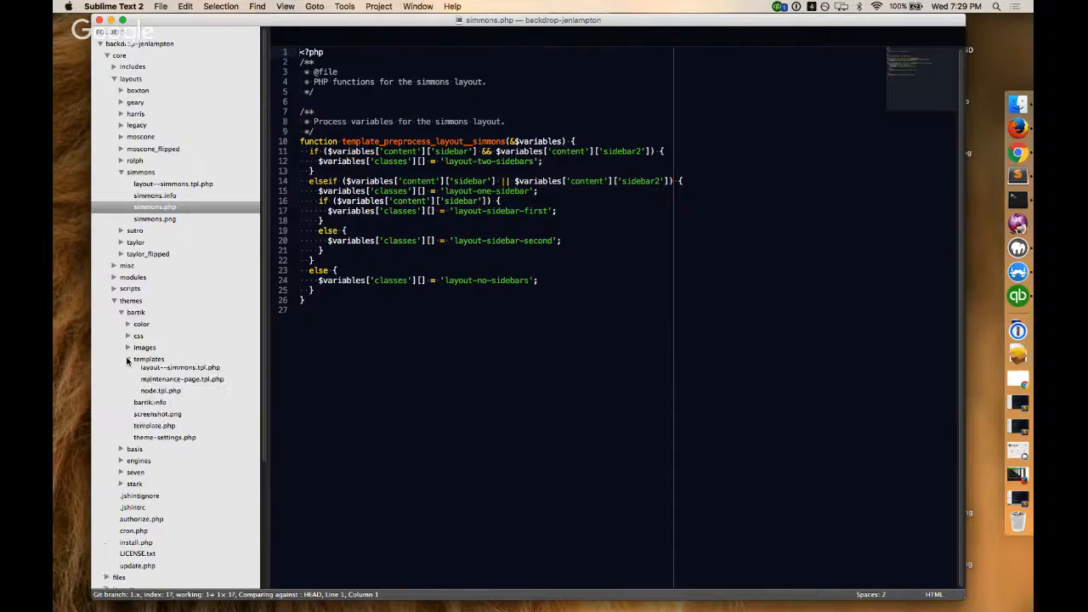
{"action": "left_click", "coordinate": [166, 372]}
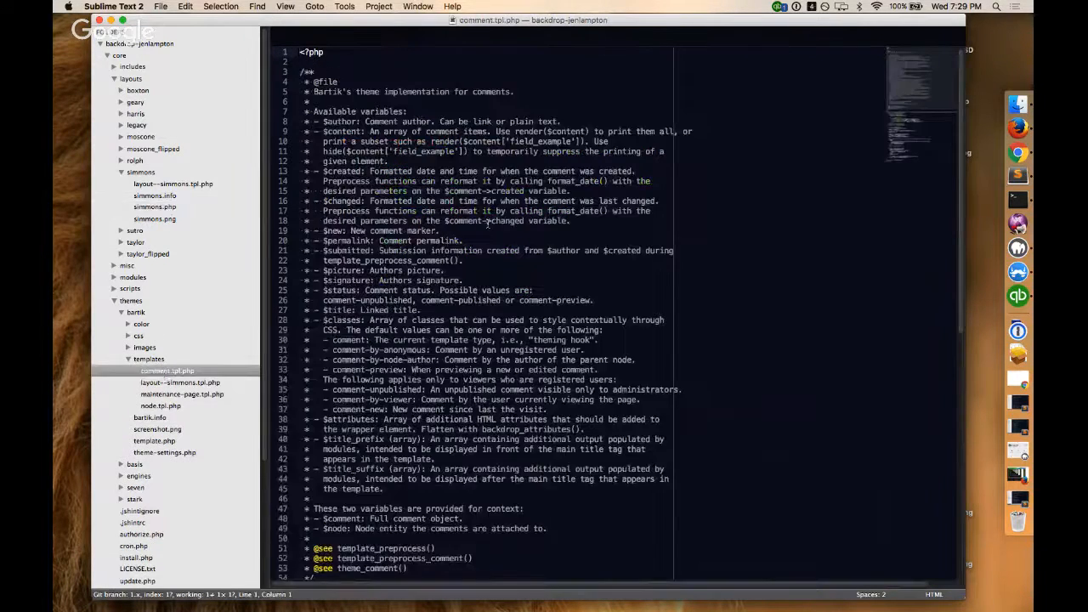
{"action": "scroll", "coordinate": [488, 222], "scroll_direction": "down", "scroll_amount": 10}
{"action": "scroll", "coordinate": [488, 222], "scroll_direction": "down", "scroll_amount": 4}
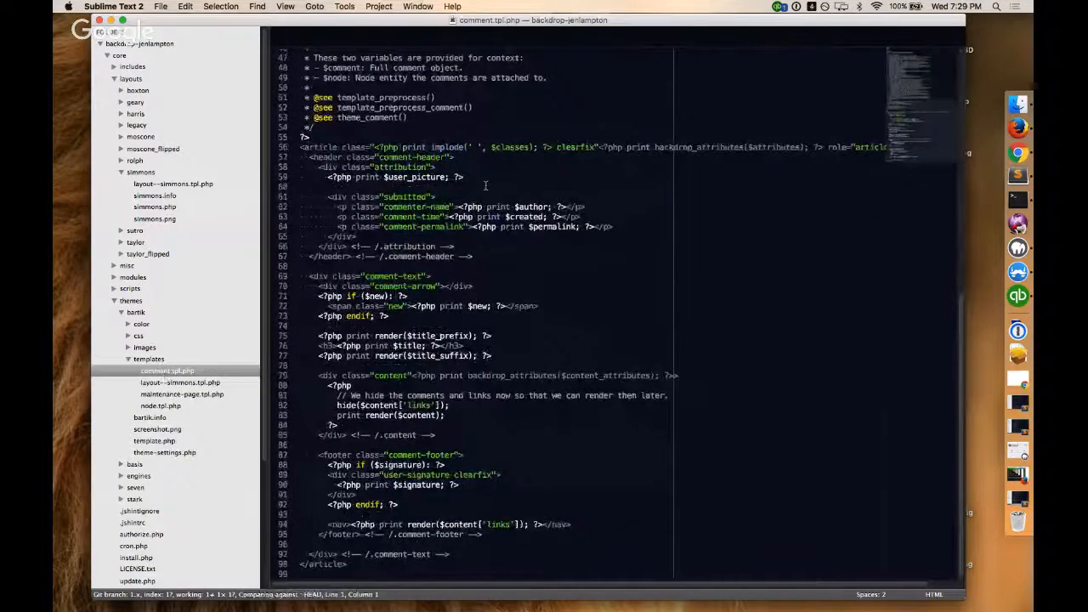
- Highlight the $classes and backdrop_attributes print statements in the article tag, as well as the $title_suffix render line
{"action": "left_click_drag", "start_coordinate": [402, 147], "coordinate": [535, 148]}
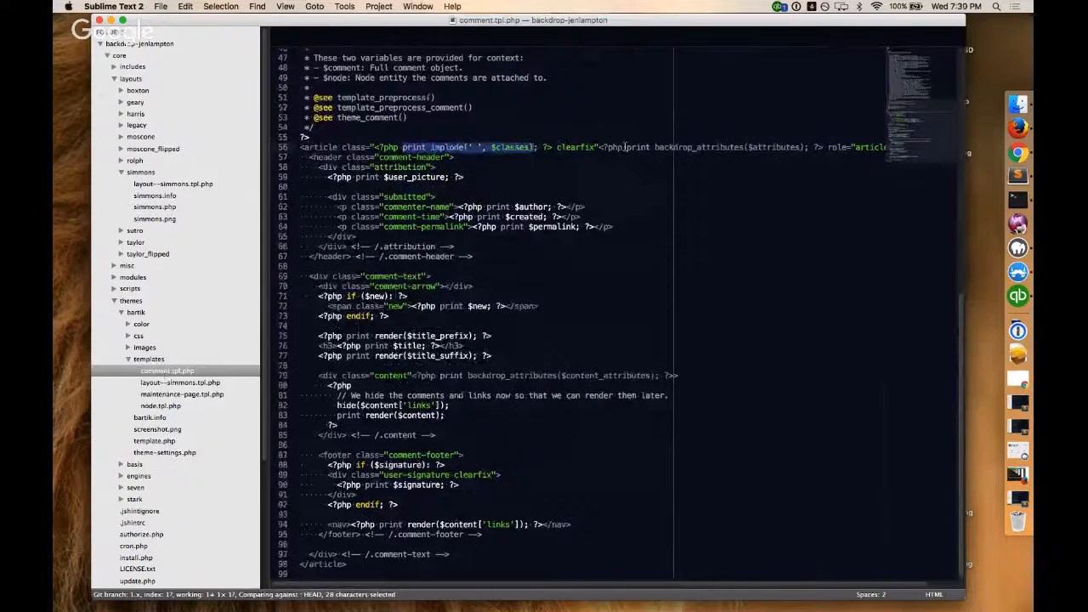
{"action": "left_click_drag", "start_coordinate": [627, 147], "coordinate": [813, 147]}
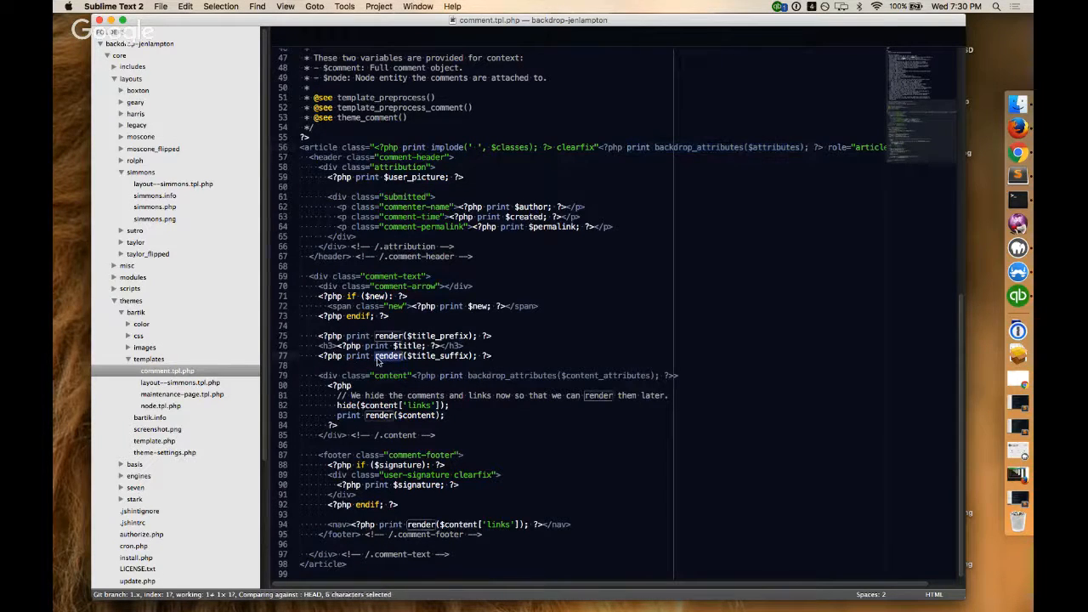
{"action": "triple_click", "coordinate": [377, 357]}
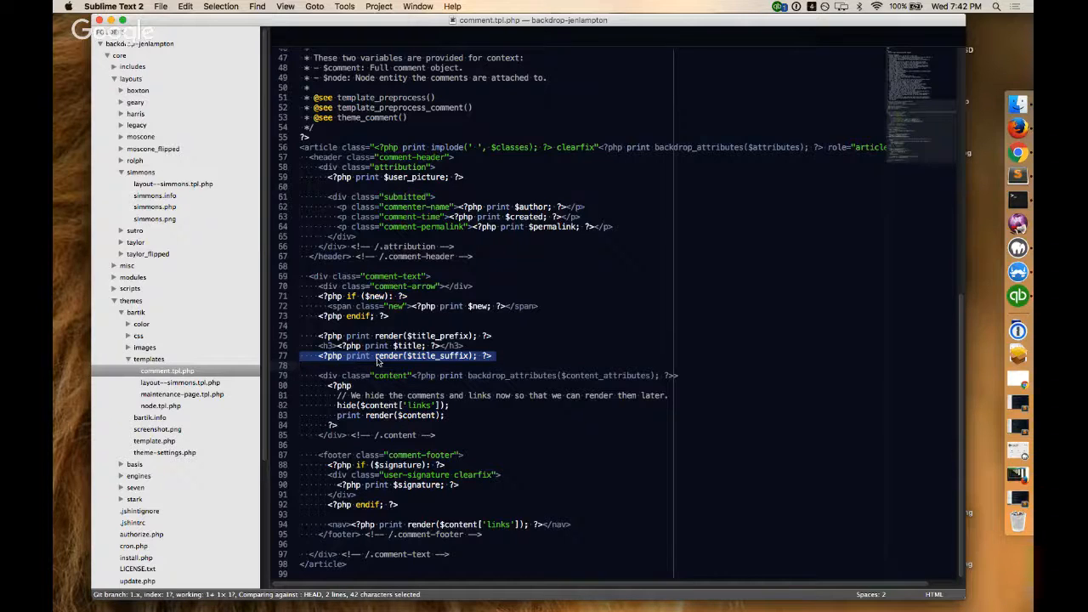
- Leave the code editor and switch to the desktop space with no windows open
{"action": "key", "text": "ctrl+Right"}
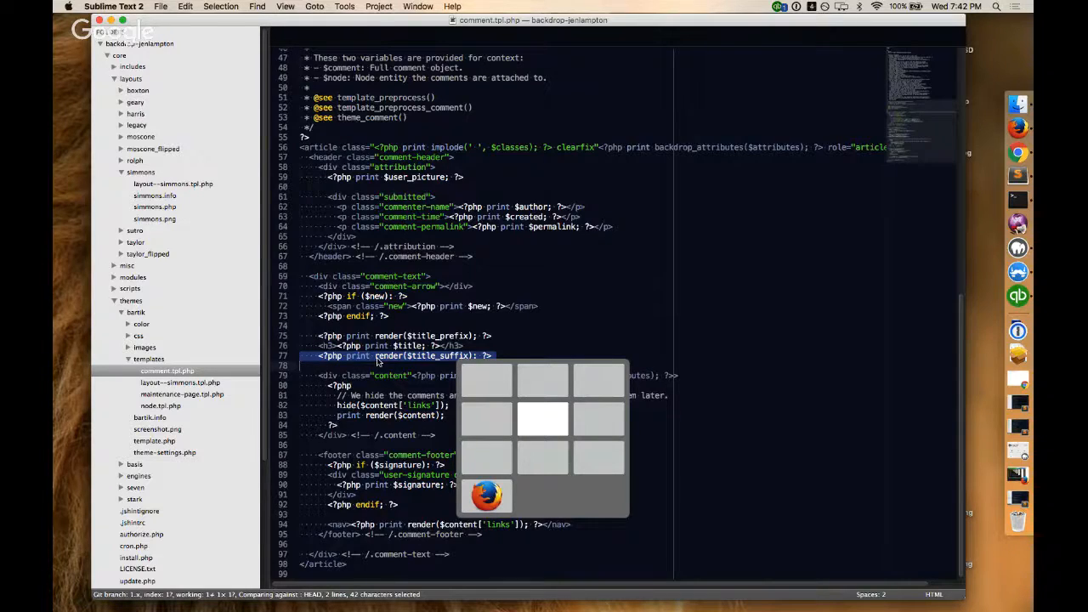
{"action": "key", "text": "ctrl+Right"}
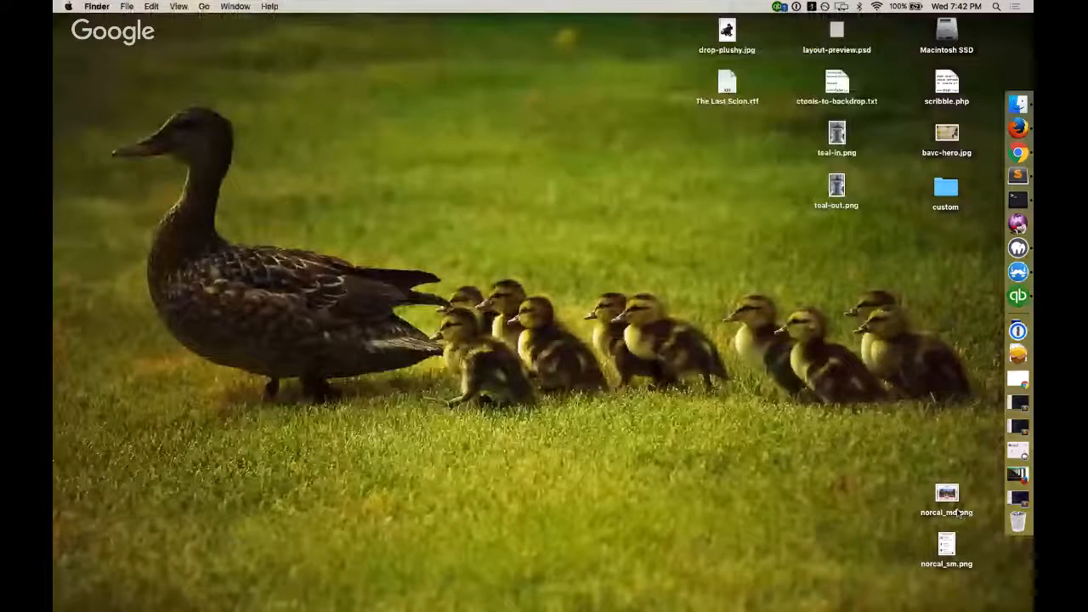
{"action": "key", "text": "ctrl+Right"}
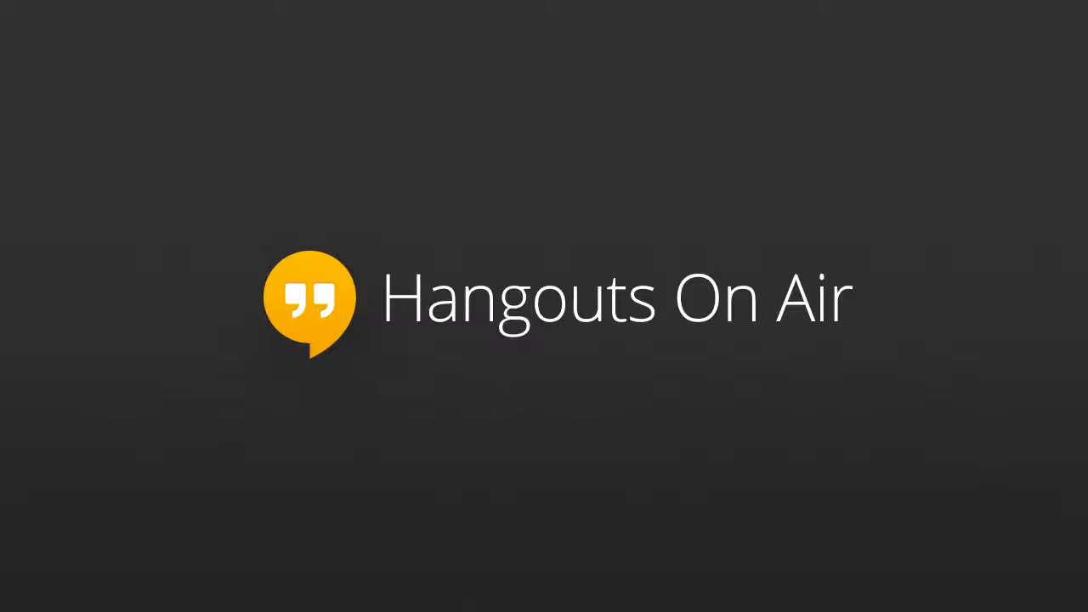